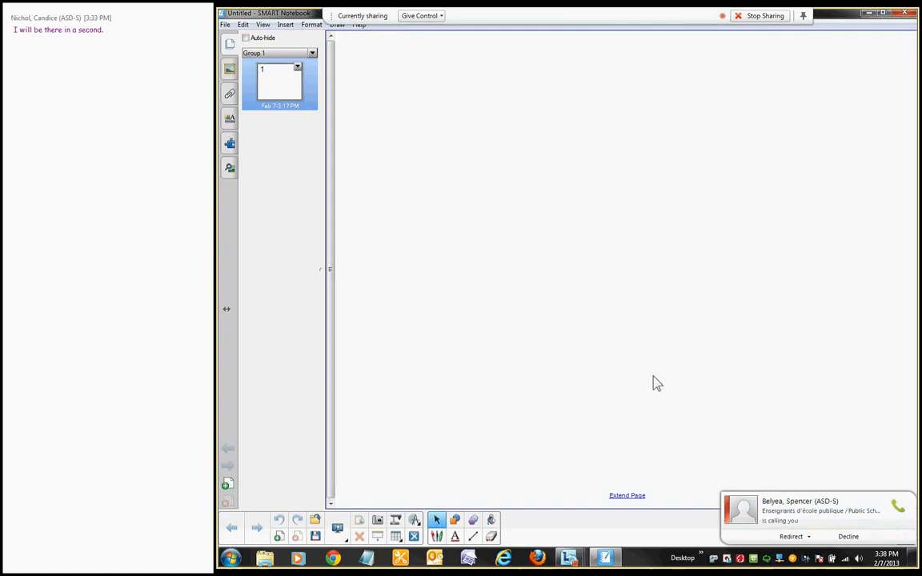
- Accept the meeting participant's incoming call
{"action": "left_click", "coordinate": [898, 522]}
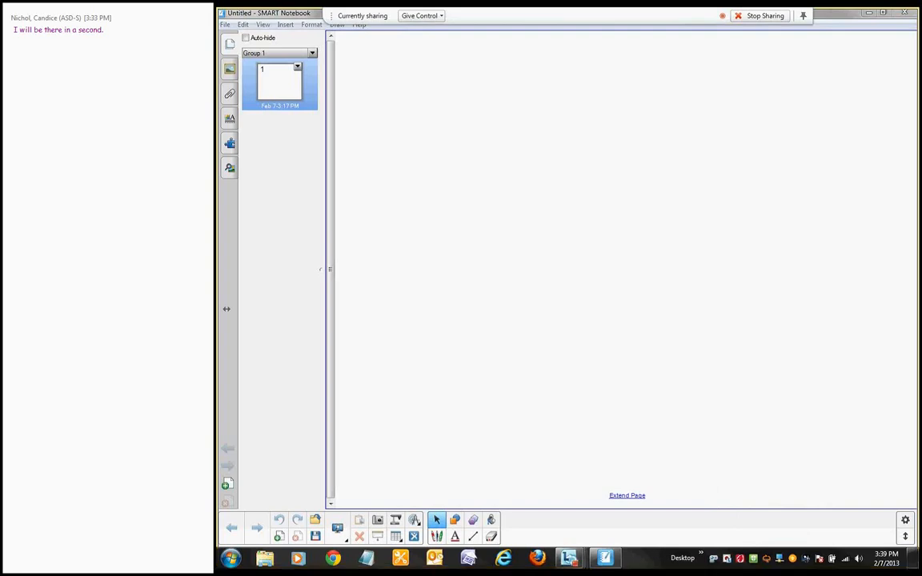
{"action": "left_click", "coordinate": [595, 223]}
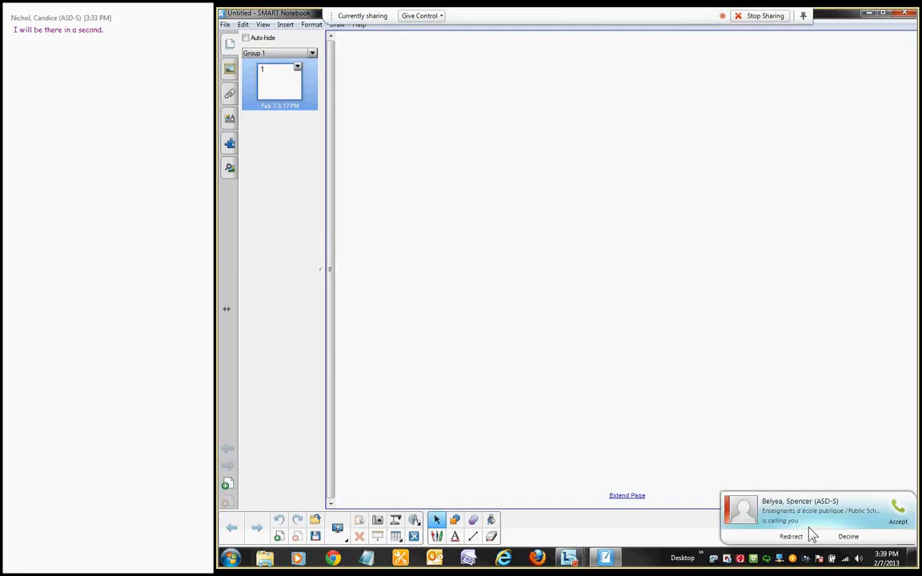
{"action": "left_click", "coordinate": [899, 518]}
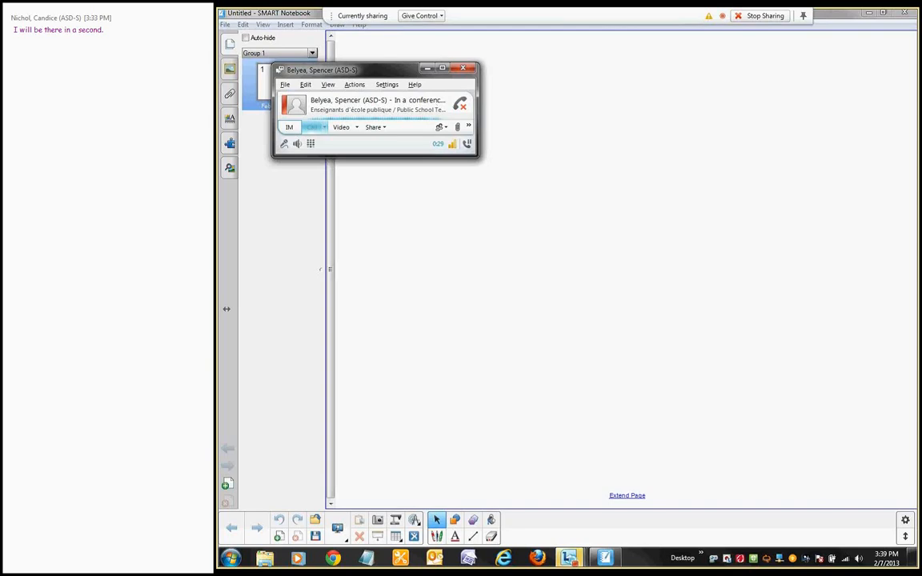
- Bring up the meeting conversation, resume its held call, and move both conversation windows off the shared screen
{"action": "left_click", "coordinate": [518, 495]}
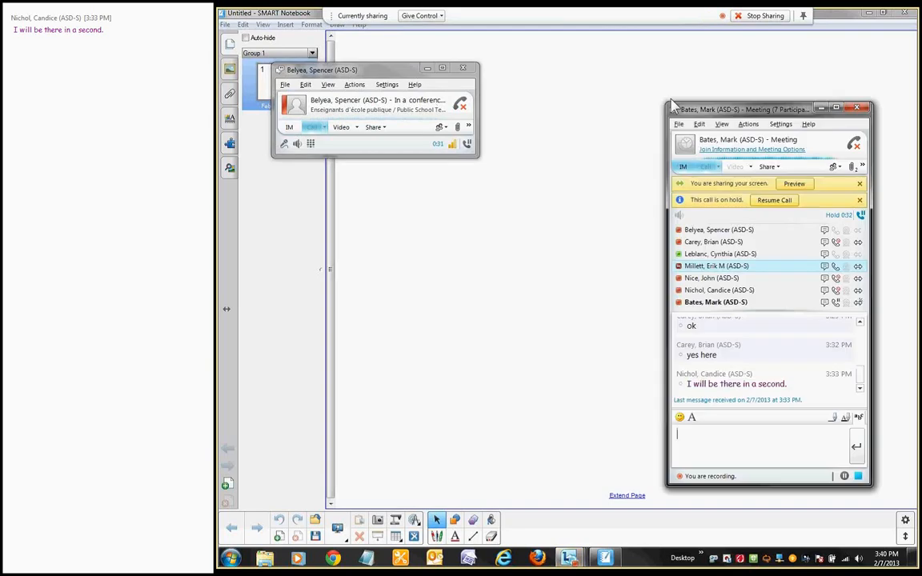
{"action": "left_click_drag", "start_coordinate": [671, 100], "coordinate": [595, 81]}
{"action": "left_click_drag", "start_coordinate": [398, 71], "coordinate": [921, 110]}
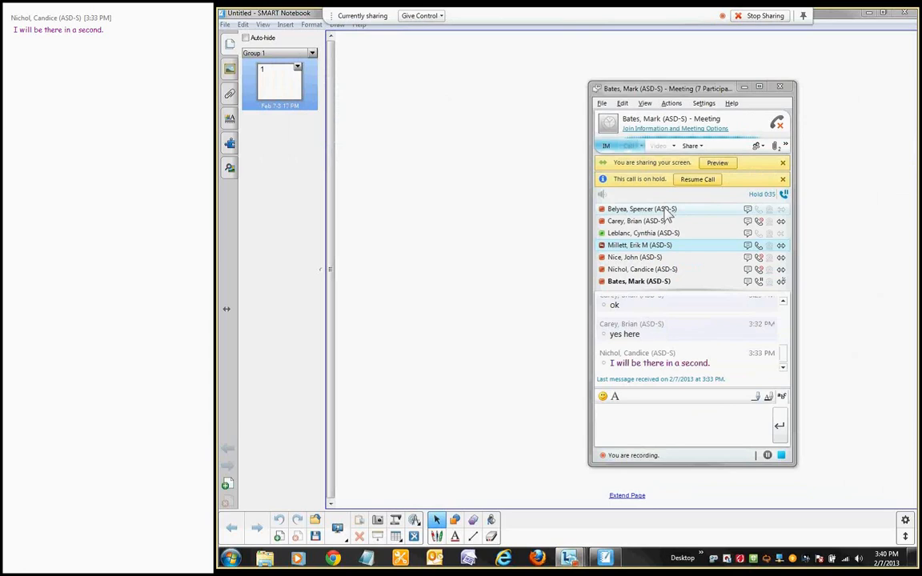
{"action": "left_click", "coordinate": [753, 211]}
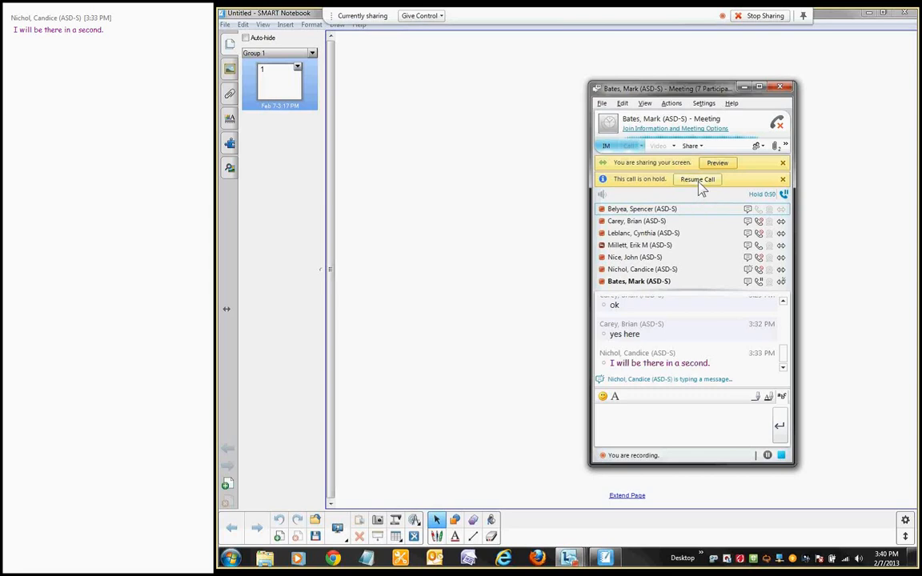
{"action": "left_click", "coordinate": [699, 183]}
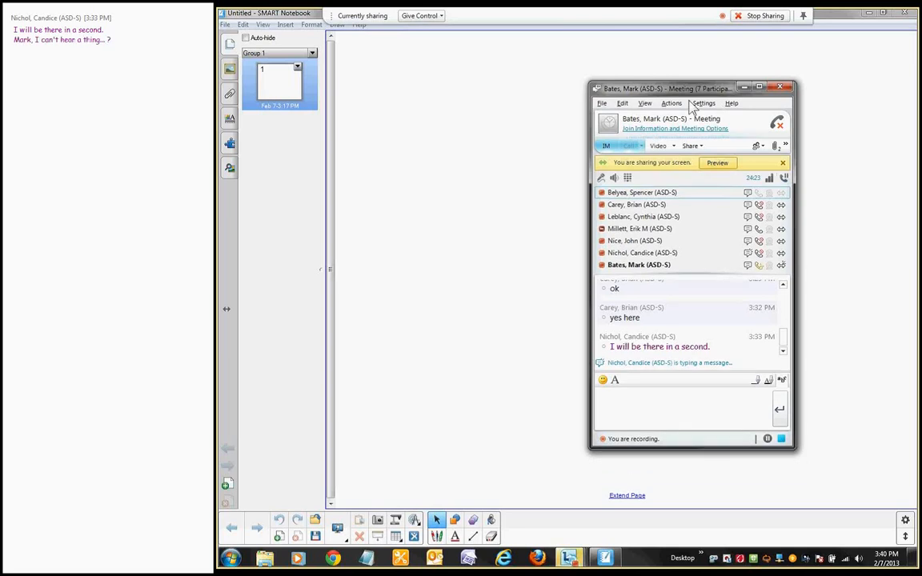
{"action": "left_click_drag", "start_coordinate": [689, 91], "coordinate": [918, 92]}
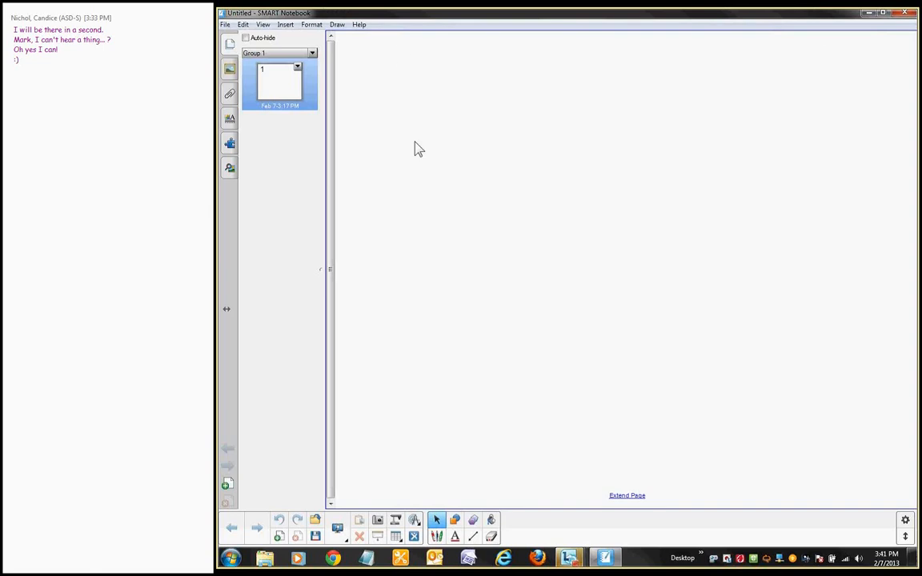
- Look through the notebook's file, view, format and drawing commands
{"action": "left_click", "coordinate": [225, 26]}
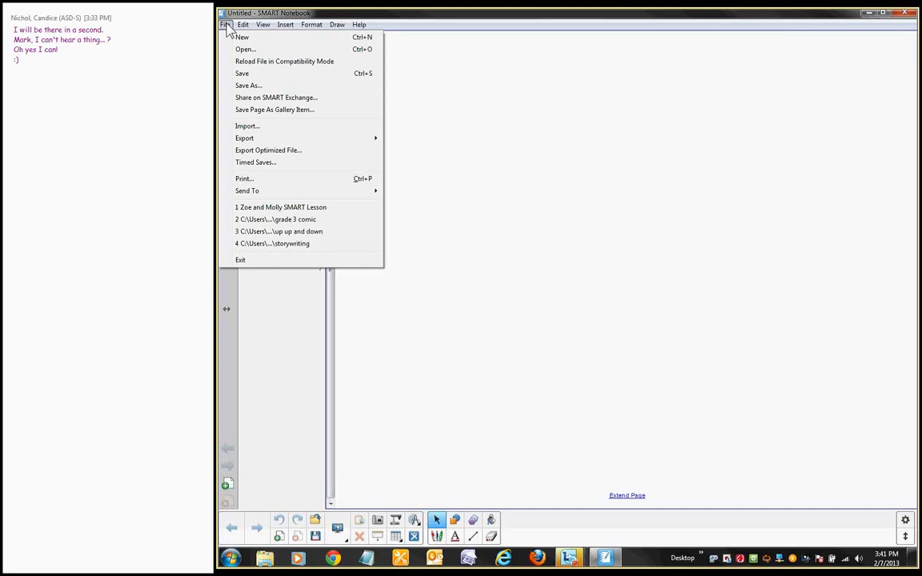
{"action": "mouse_move", "coordinate": [262, 25]}
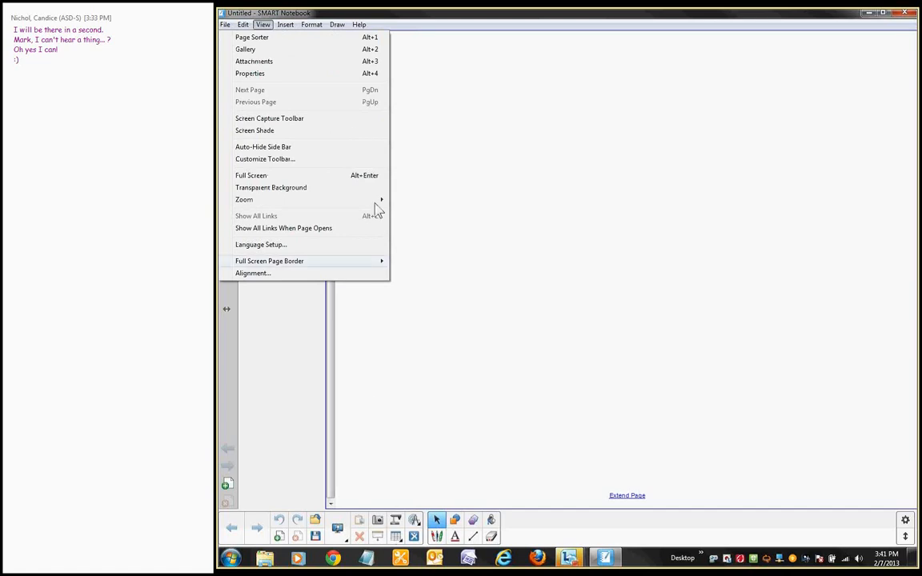
{"action": "mouse_move", "coordinate": [313, 36]}
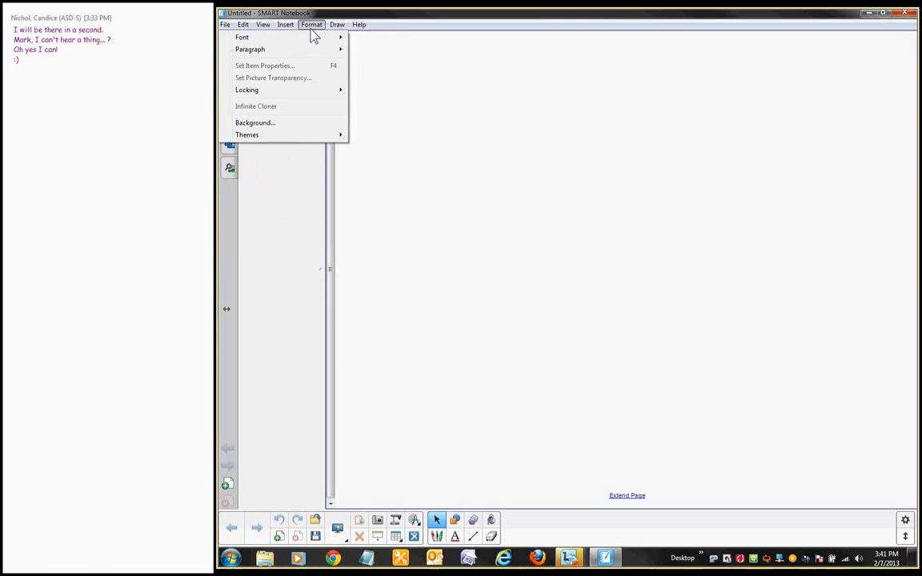
{"action": "mouse_move", "coordinate": [337, 25]}
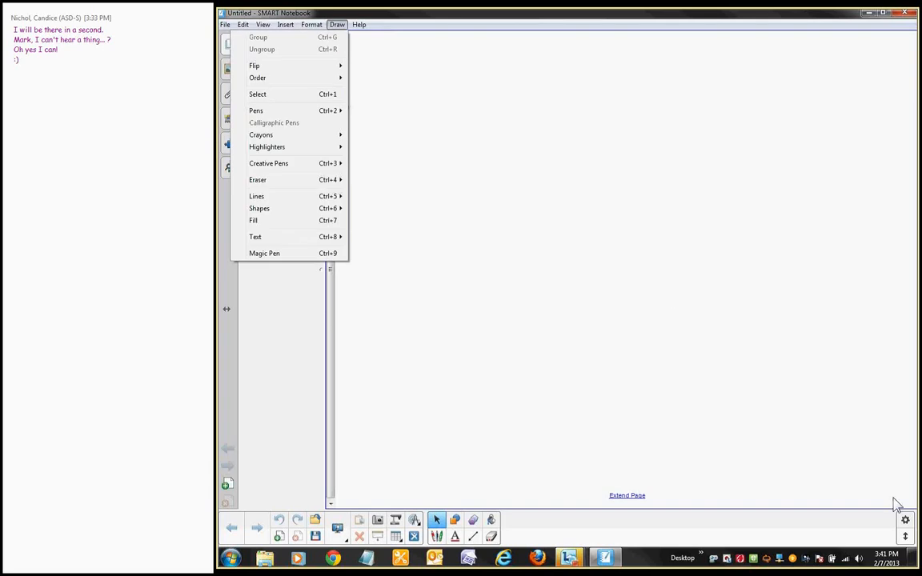
- Move the toolbar to the upper edge of the notebook window and add a new page
{"action": "left_click", "coordinate": [905, 538]}
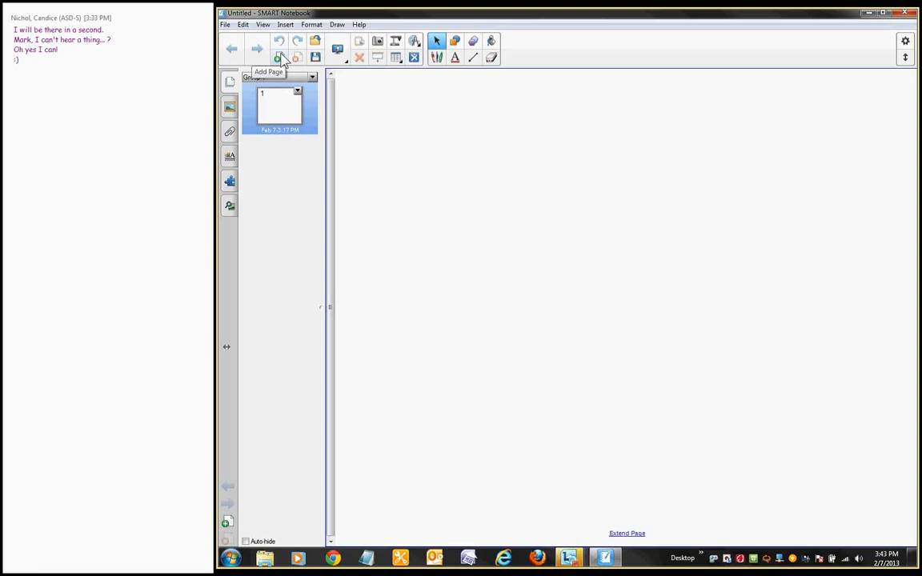
{"action": "left_click", "coordinate": [279, 56]}
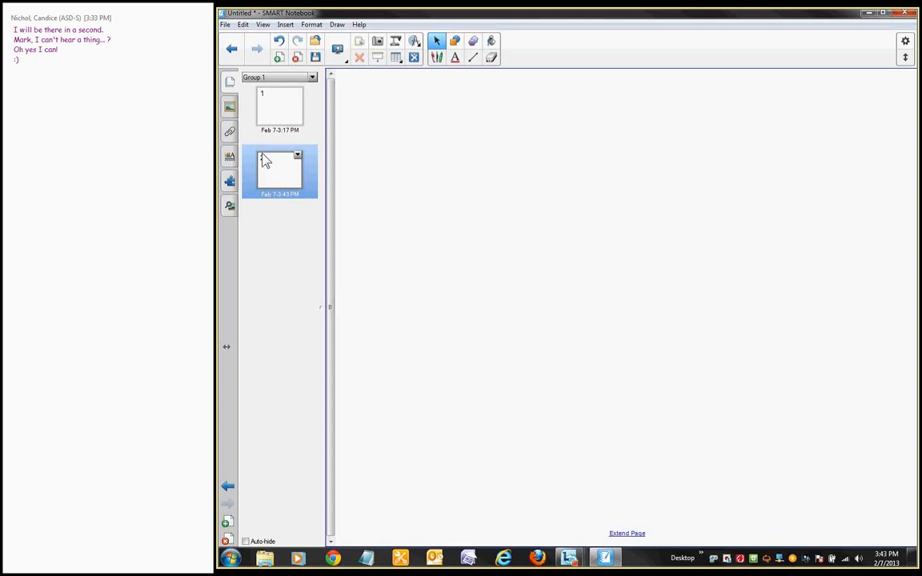
- Switch back and forth between pages 1 and 2, using both the page thumbnails and the previous and next page commands
{"action": "left_click", "coordinate": [272, 113]}
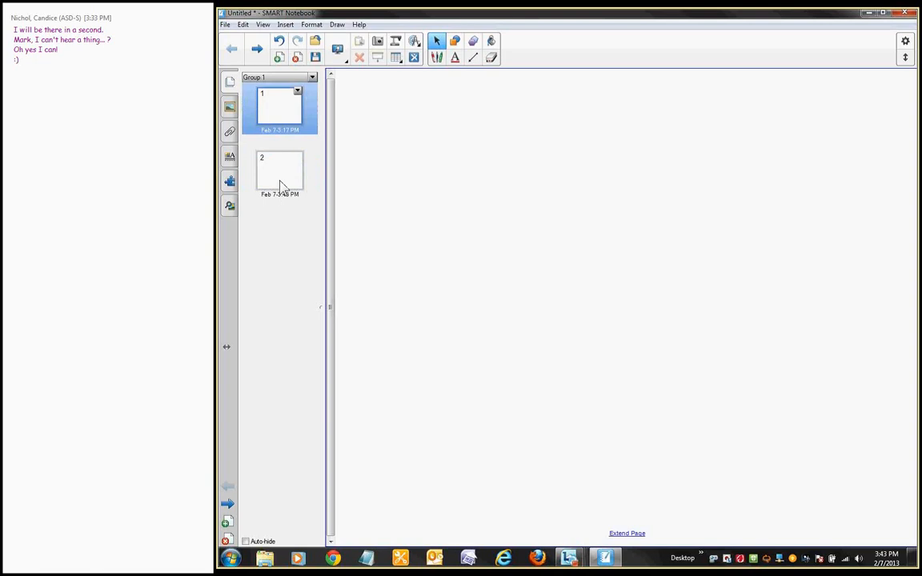
{"action": "left_click", "coordinate": [281, 180]}
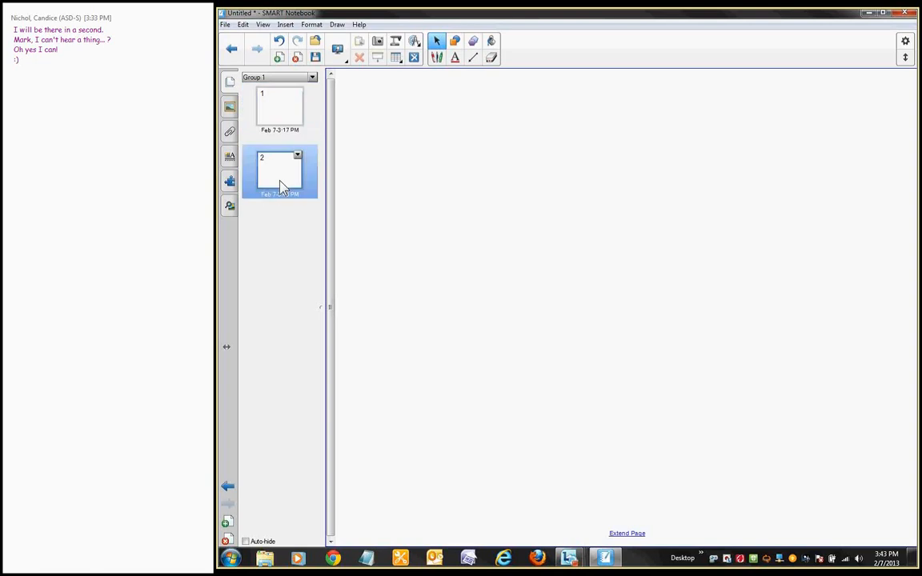
{"action": "left_click", "coordinate": [233, 55]}
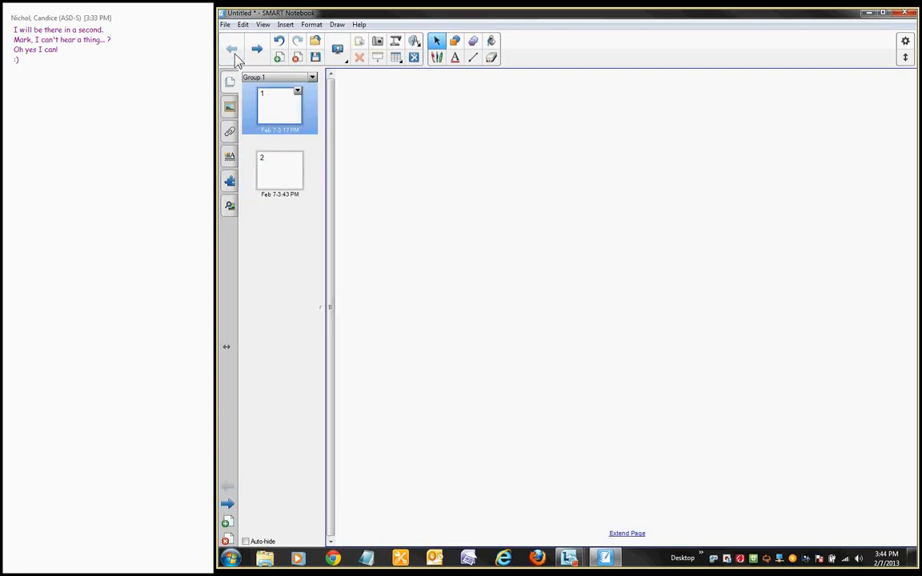
{"action": "left_click", "coordinate": [255, 51]}
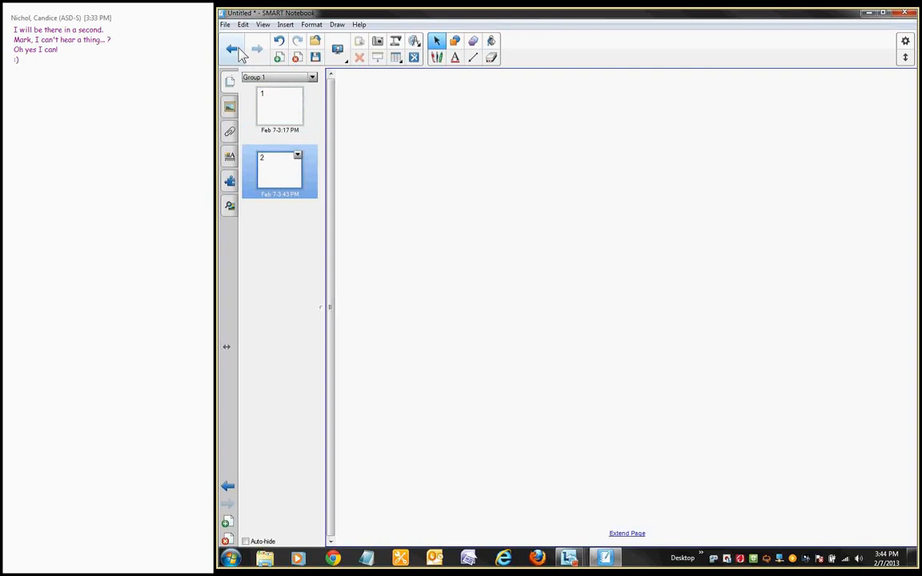
{"action": "left_click", "coordinate": [237, 50]}
{"action": "left_click", "coordinate": [255, 50]}
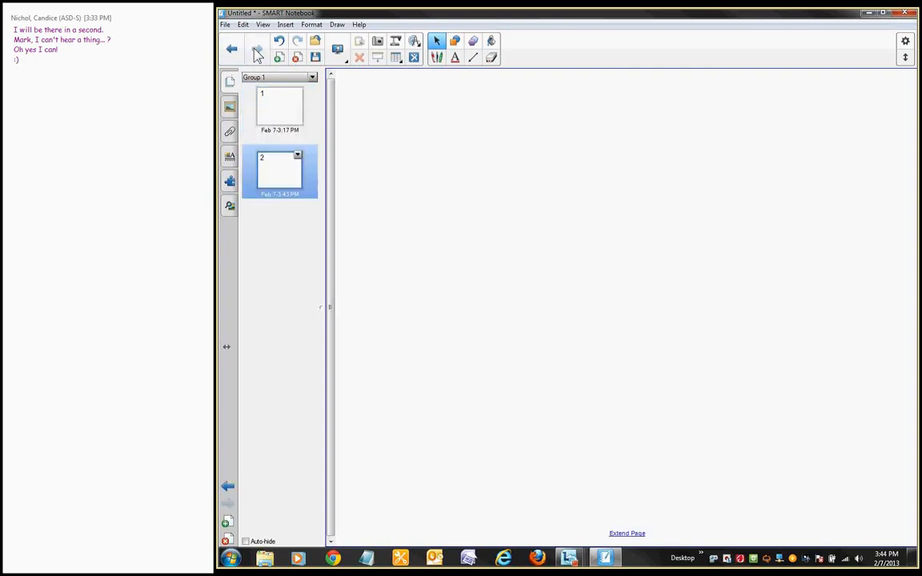
{"action": "left_click", "coordinate": [283, 99]}
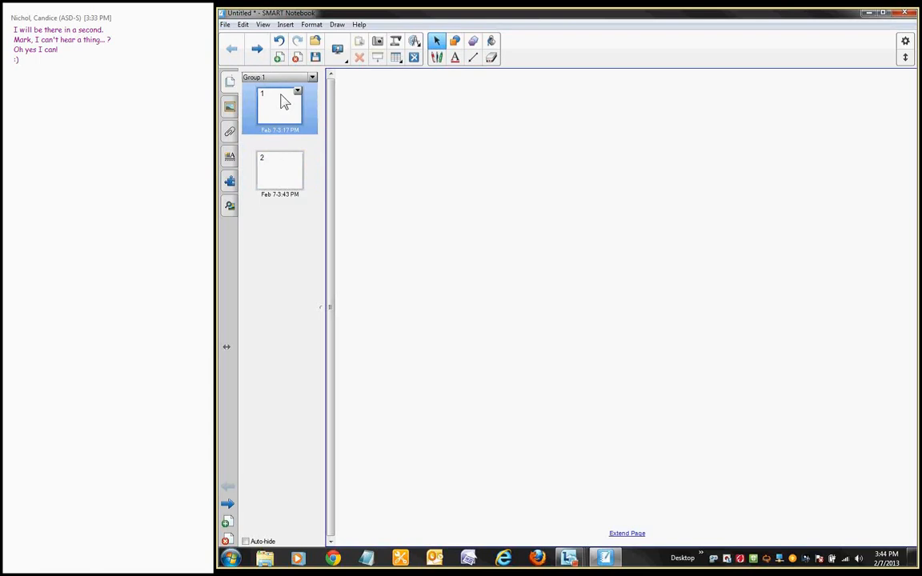
{"action": "left_click", "coordinate": [288, 172]}
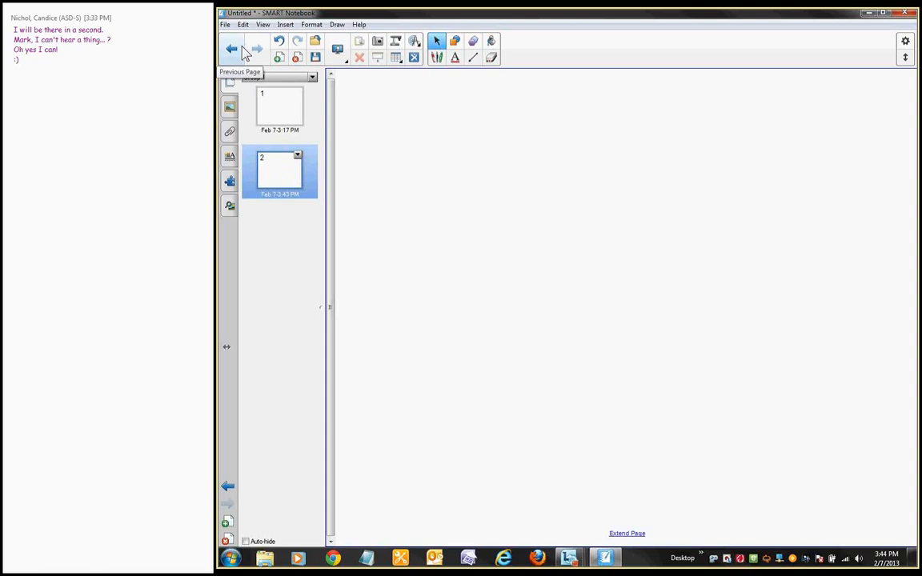
- Delete page 2 and add a fresh blank page in its place
{"action": "left_click", "coordinate": [297, 59]}
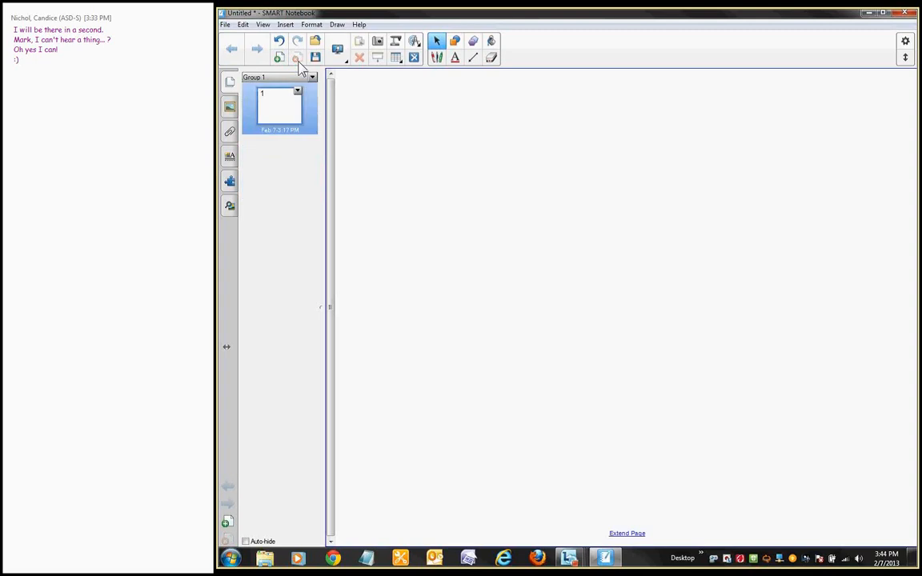
{"action": "left_click", "coordinate": [279, 59]}
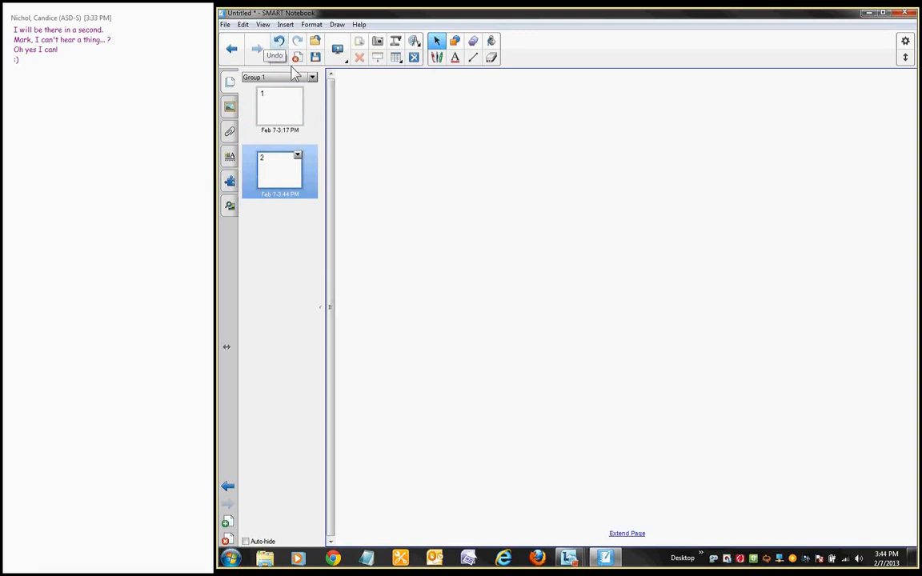
- Delete the newly added second page, undo the deletion, and redo it
{"action": "left_click", "coordinate": [297, 60]}
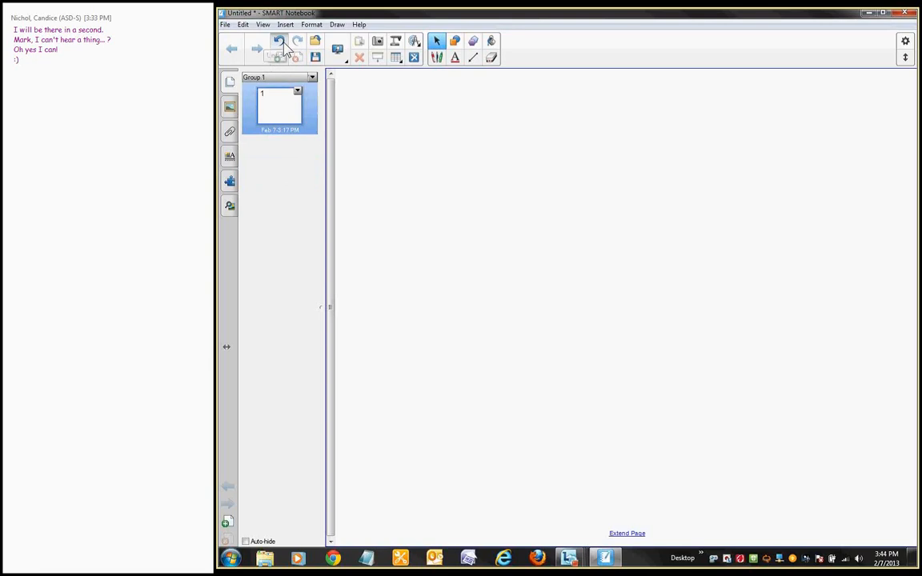
{"action": "left_click", "coordinate": [283, 44]}
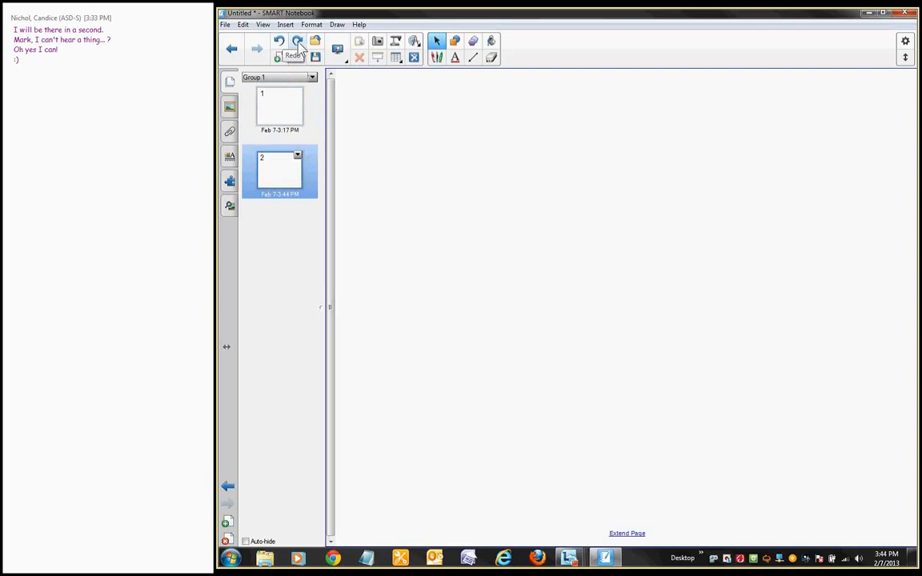
{"action": "left_click", "coordinate": [297, 44]}
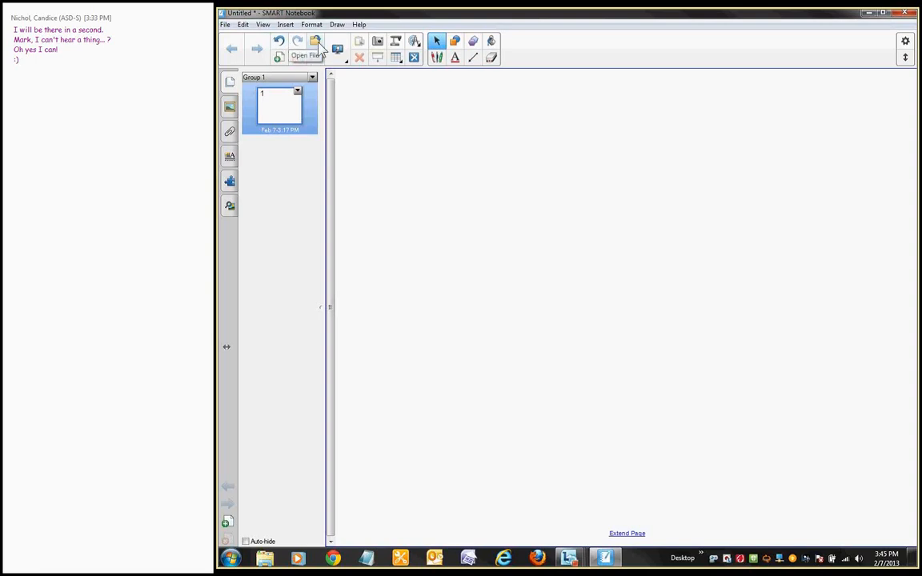
- View the file commands and the dialog for opening a notebook file, closing it without choosing a file
{"action": "left_click", "coordinate": [227, 26]}
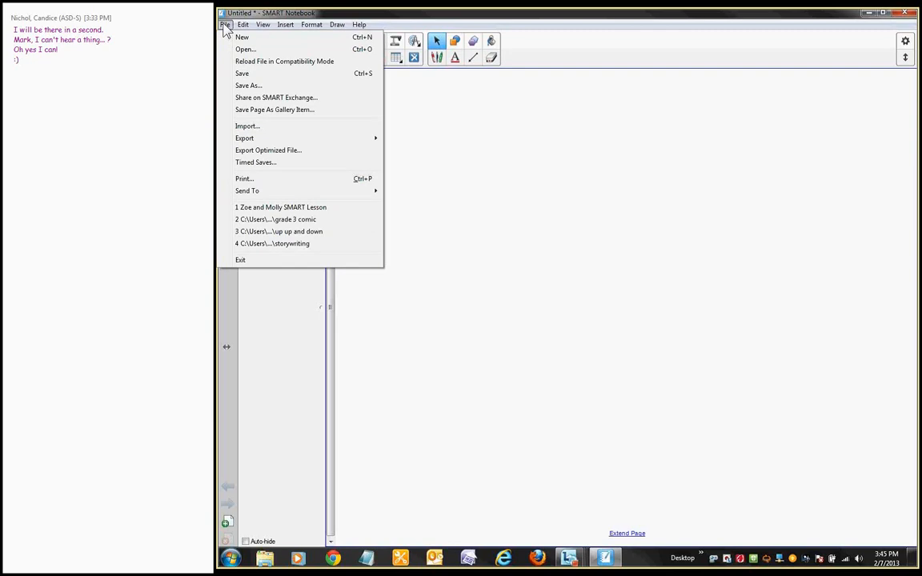
{"action": "left_click", "coordinate": [258, 22]}
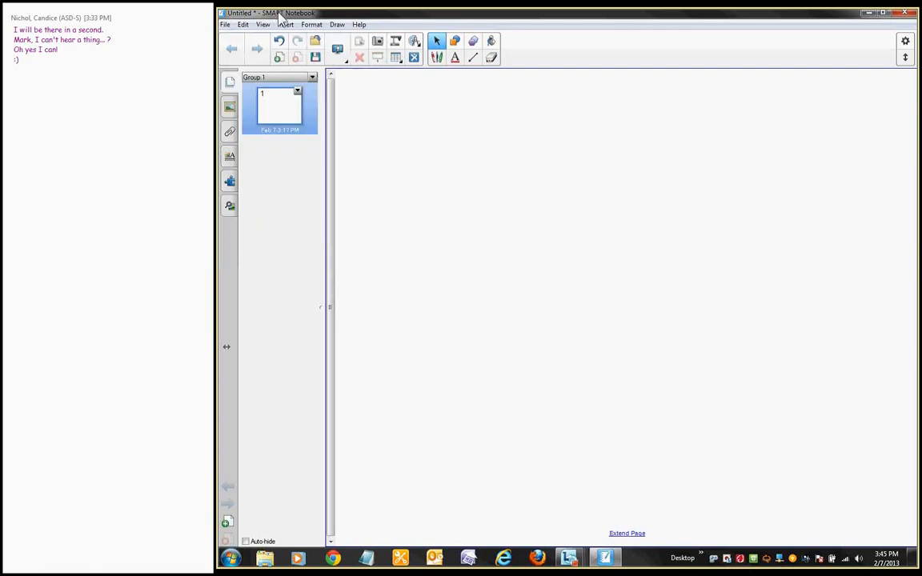
{"action": "left_click", "coordinate": [314, 44]}
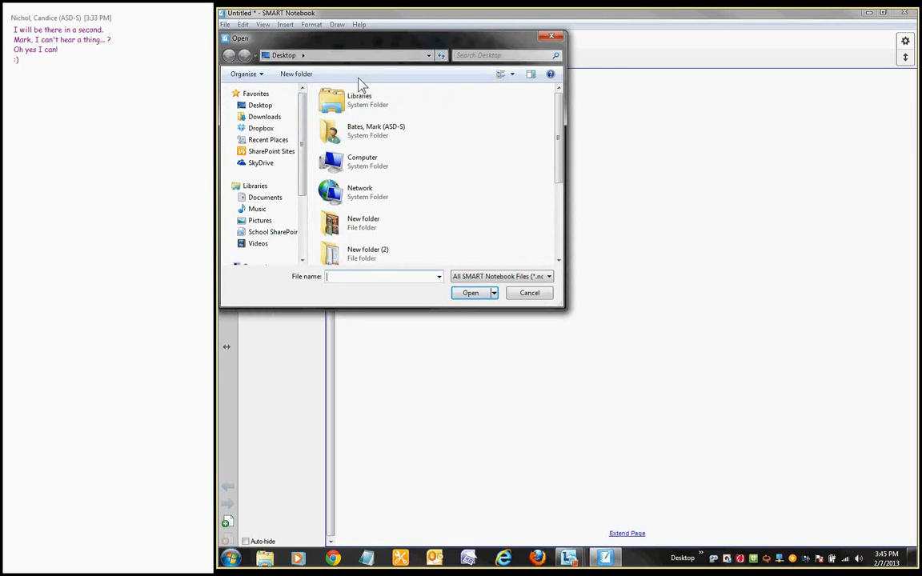
{"action": "left_click", "coordinate": [526, 295]}
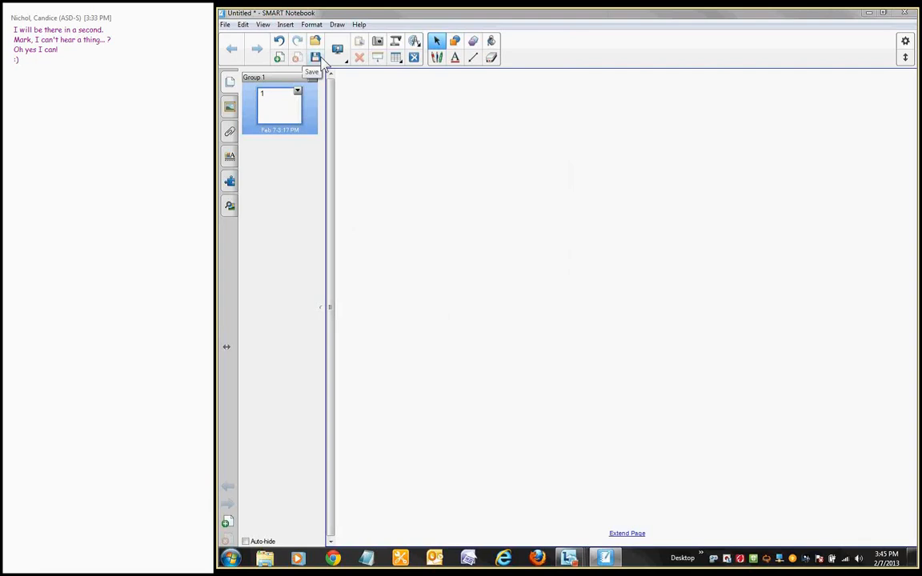
- Save the notebook to the Desktop as "demo notebook file delete"
{"action": "left_click", "coordinate": [227, 26]}
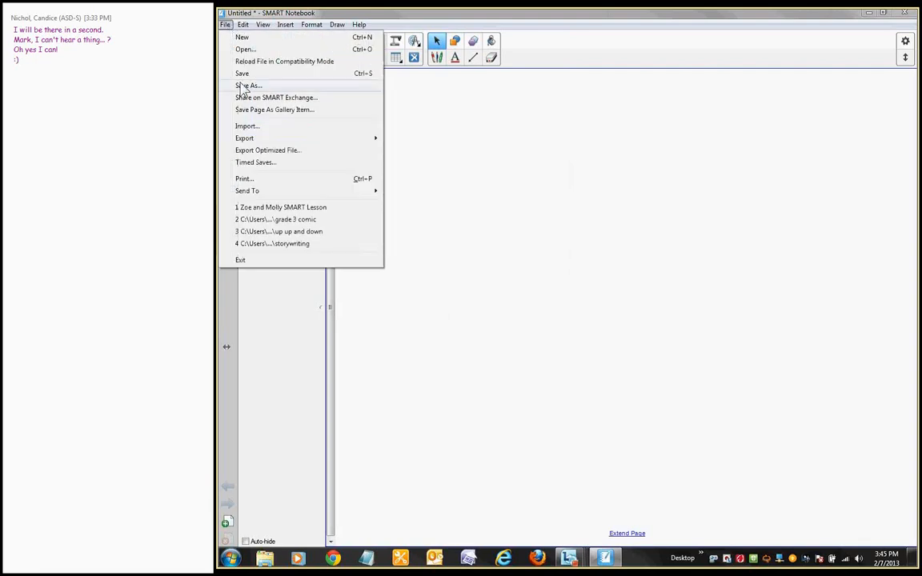
{"action": "left_click", "coordinate": [320, 18]}
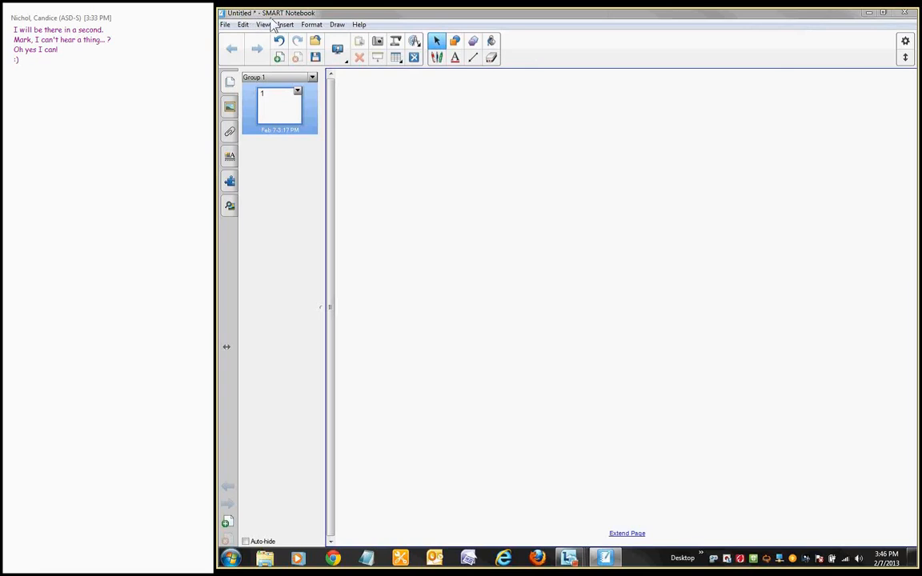
{"action": "left_click", "coordinate": [315, 57]}
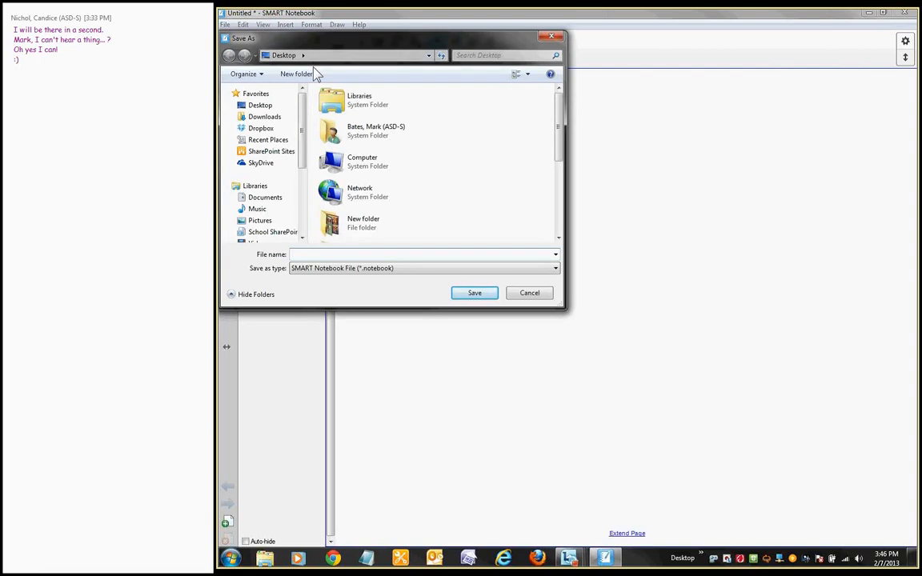
{"action": "type", "text": "demo notebook file delete"}
{"action": "left_click", "coordinate": [472, 293]}
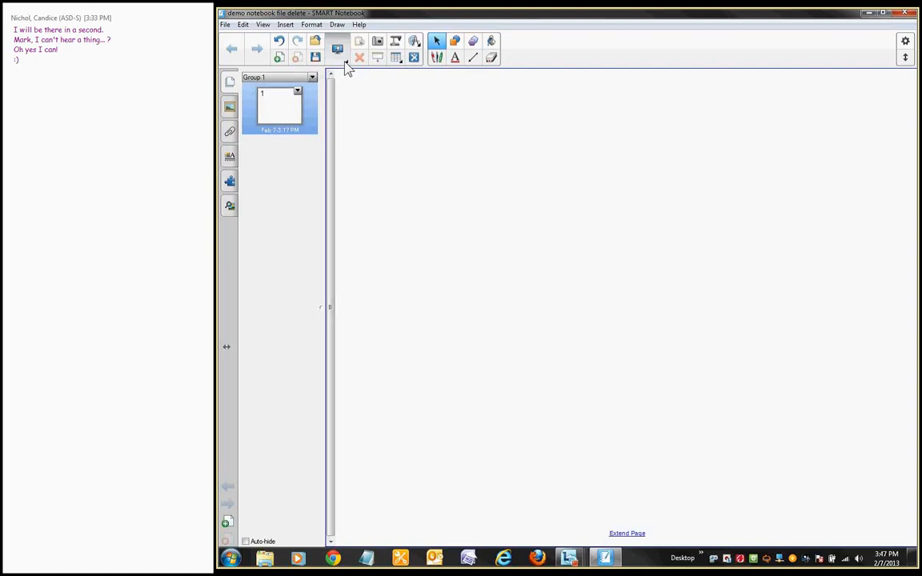
- Show the page in Full Screen view, move the floating toolbar aside, inspect its extra options, and return to the normal view
{"action": "left_click", "coordinate": [346, 67]}
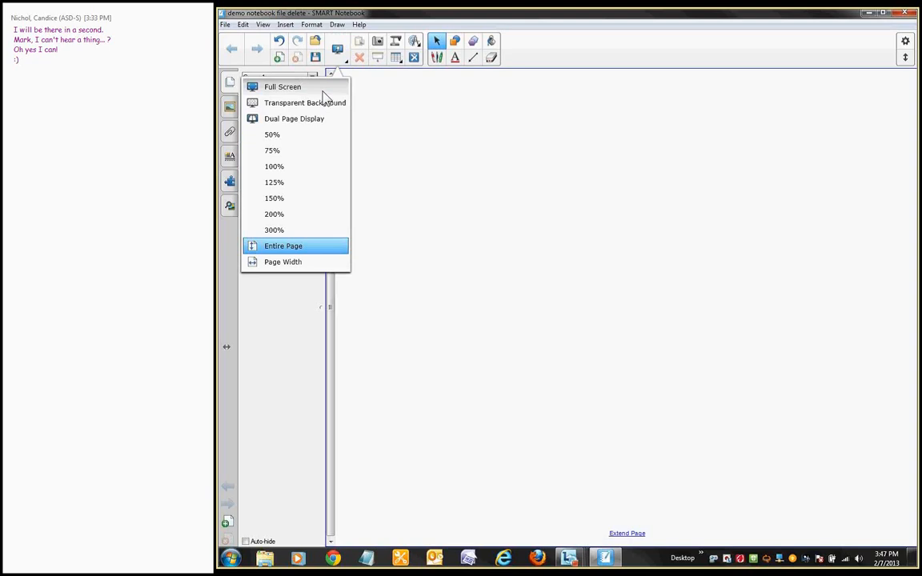
{"action": "left_click", "coordinate": [320, 86]}
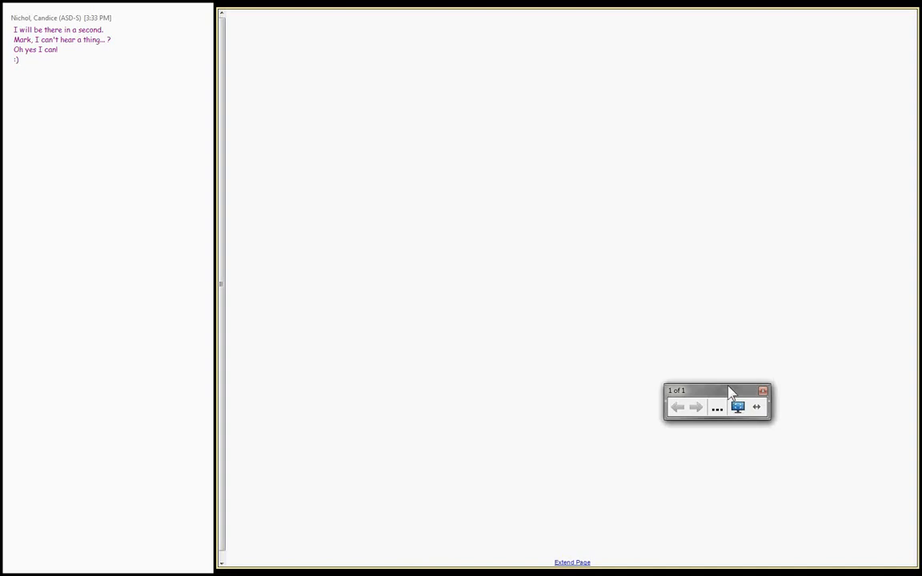
{"action": "left_click_drag", "start_coordinate": [731, 390], "coordinate": [314, 453]}
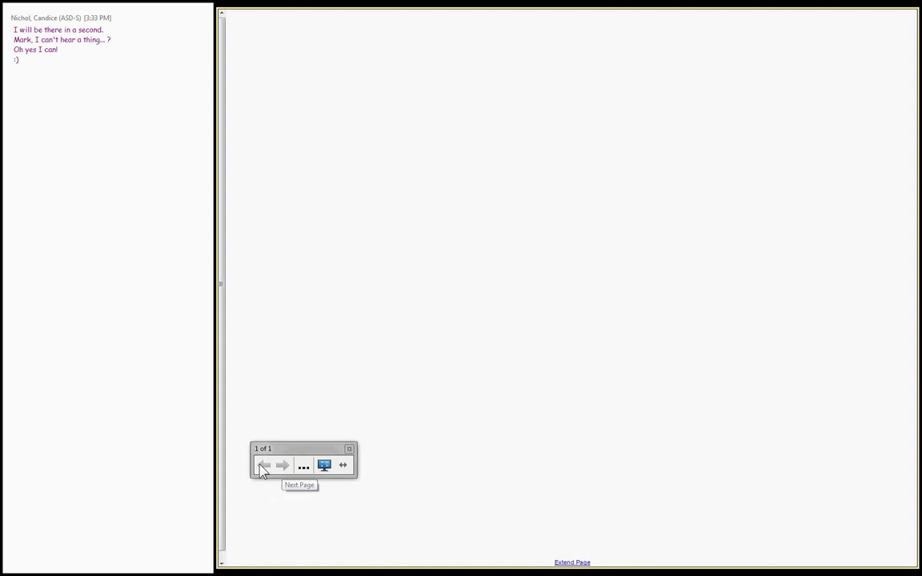
{"action": "left_click", "coordinate": [304, 467]}
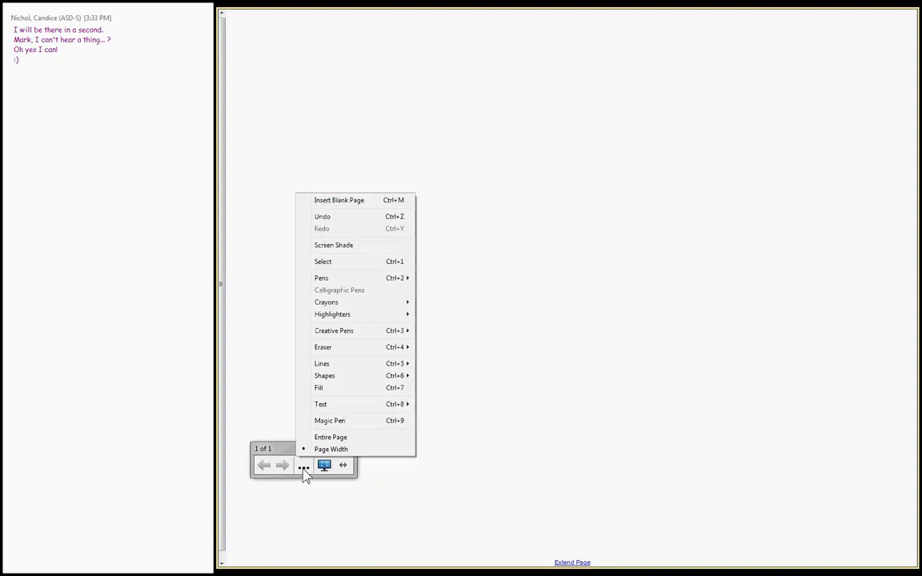
{"action": "left_click", "coordinate": [324, 468]}
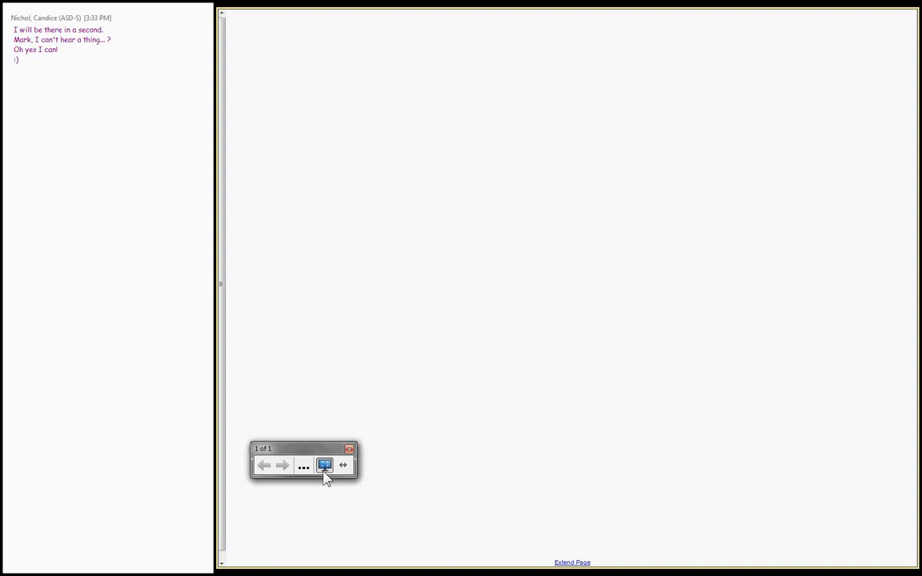
{"action": "left_click", "coordinate": [325, 473]}
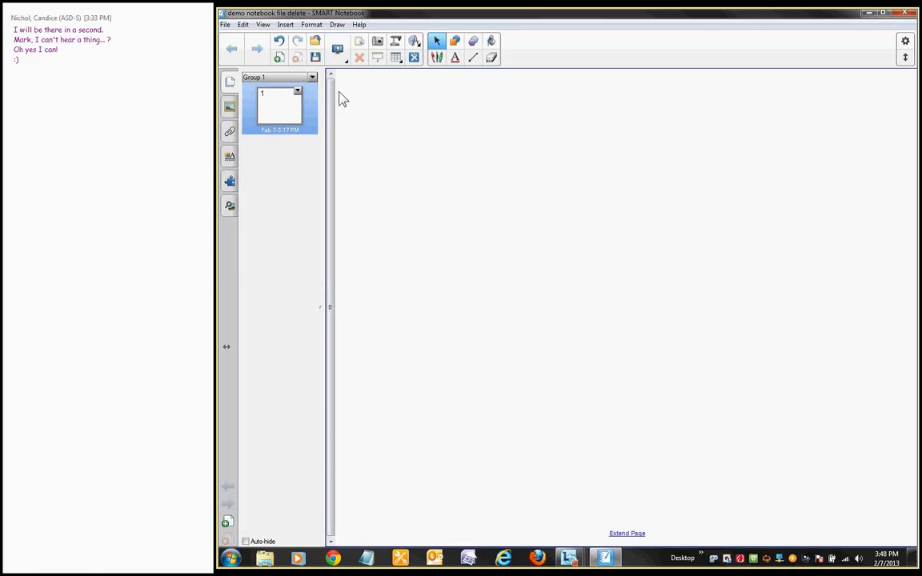
- Switch to Dual Page Display, add a second blank page beside the first, and make page 1 the active page
{"action": "left_click", "coordinate": [339, 60]}
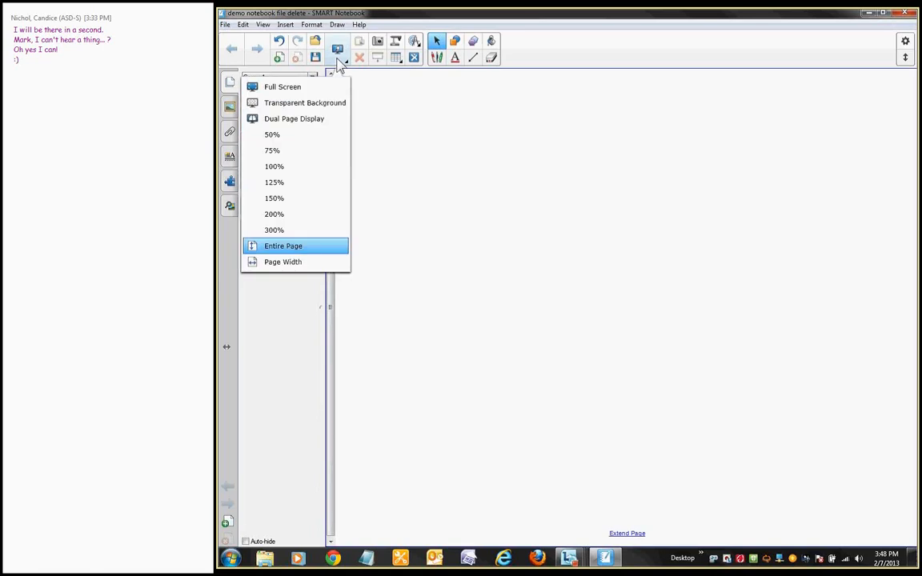
{"action": "left_click", "coordinate": [319, 127]}
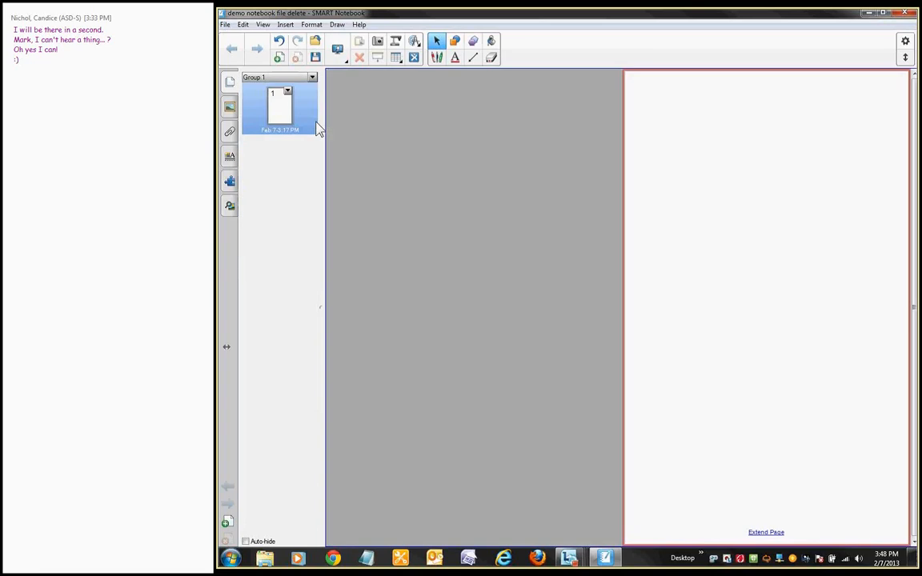
{"action": "left_click", "coordinate": [278, 59]}
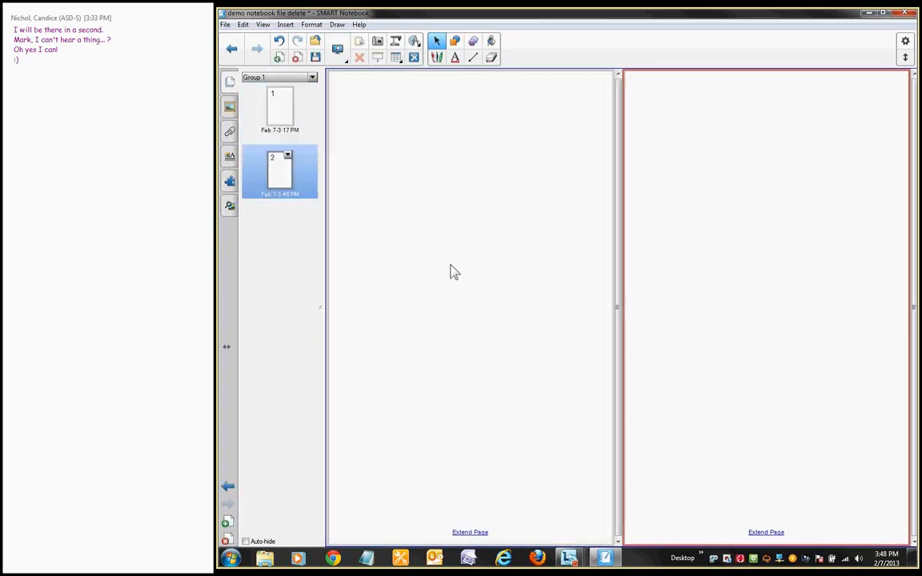
{"action": "left_click", "coordinate": [452, 269]}
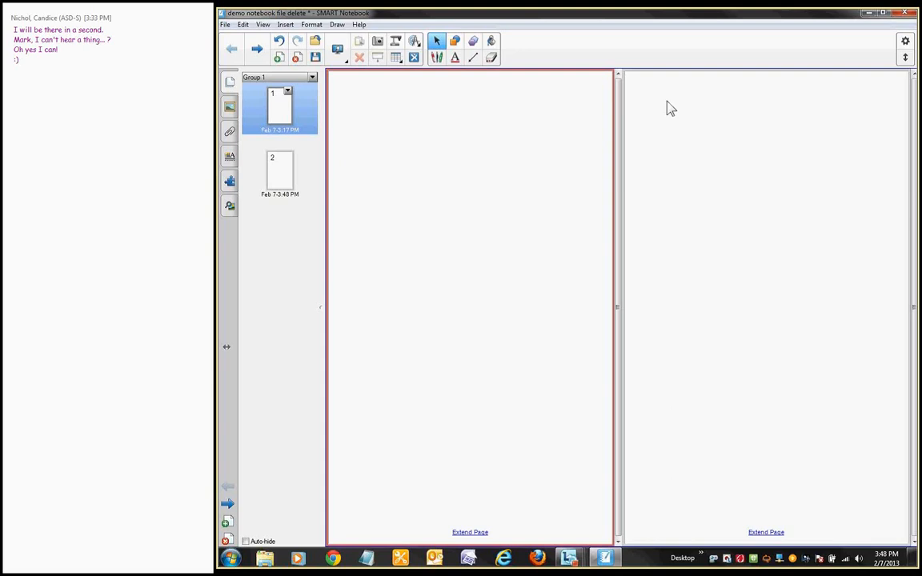
{"action": "right_click", "coordinate": [542, 109]}
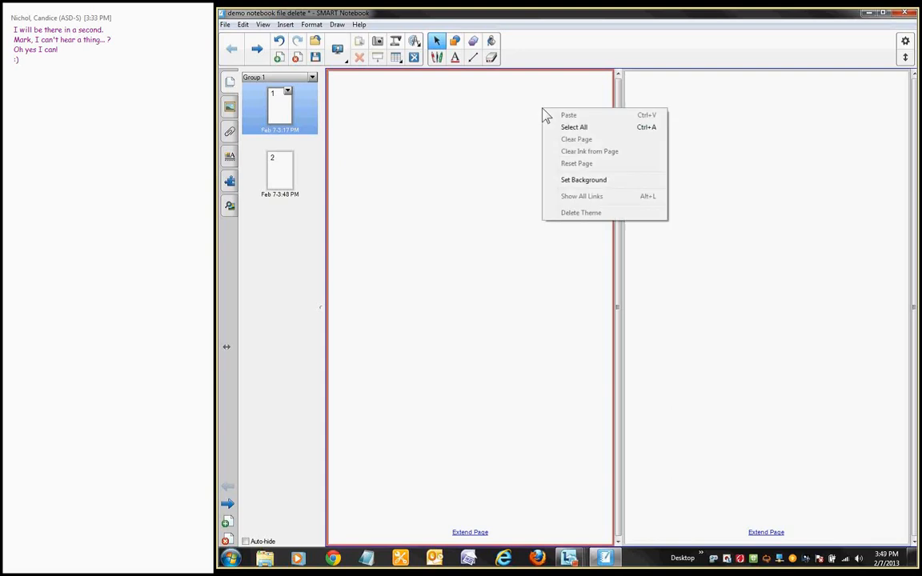
{"action": "left_click", "coordinate": [514, 101]}
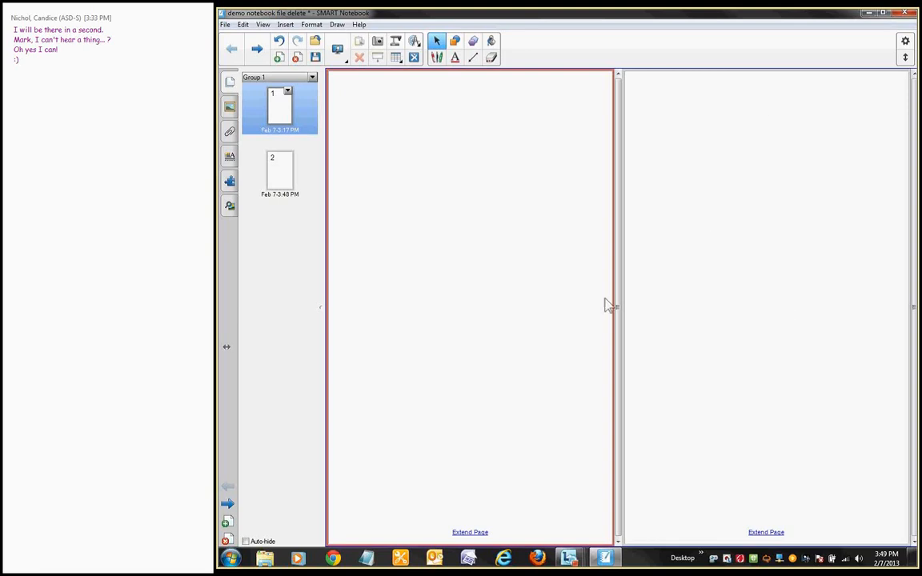
- Show the two side-by-side pages in Full Screen view twice, returning to the normal view each time
{"action": "left_click", "coordinate": [339, 53]}
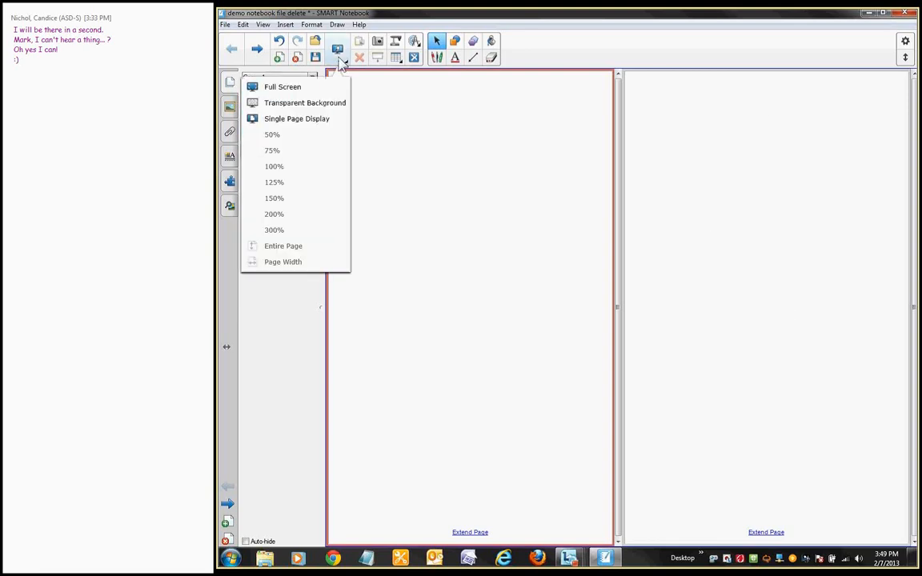
{"action": "left_click", "coordinate": [316, 90]}
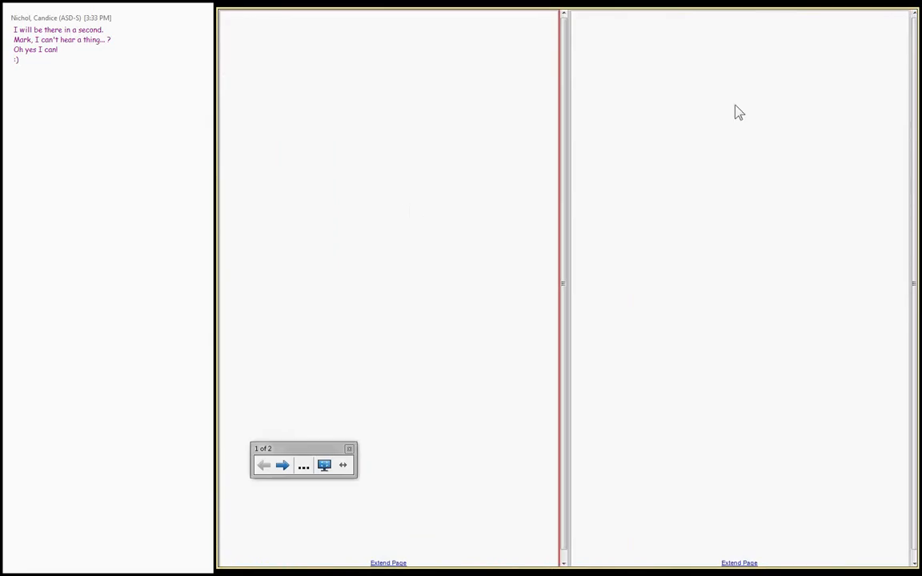
{"action": "left_click", "coordinate": [325, 466]}
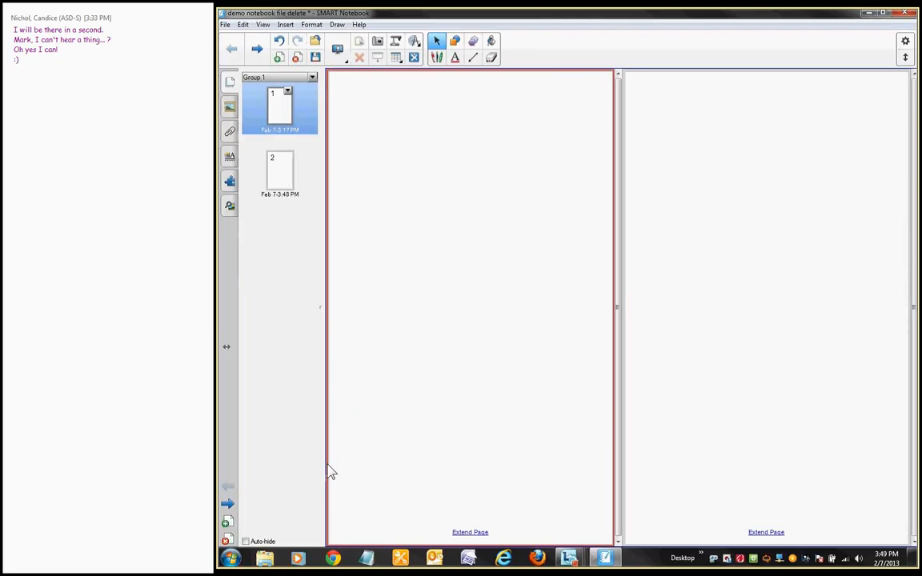
{"action": "left_click", "coordinate": [337, 50]}
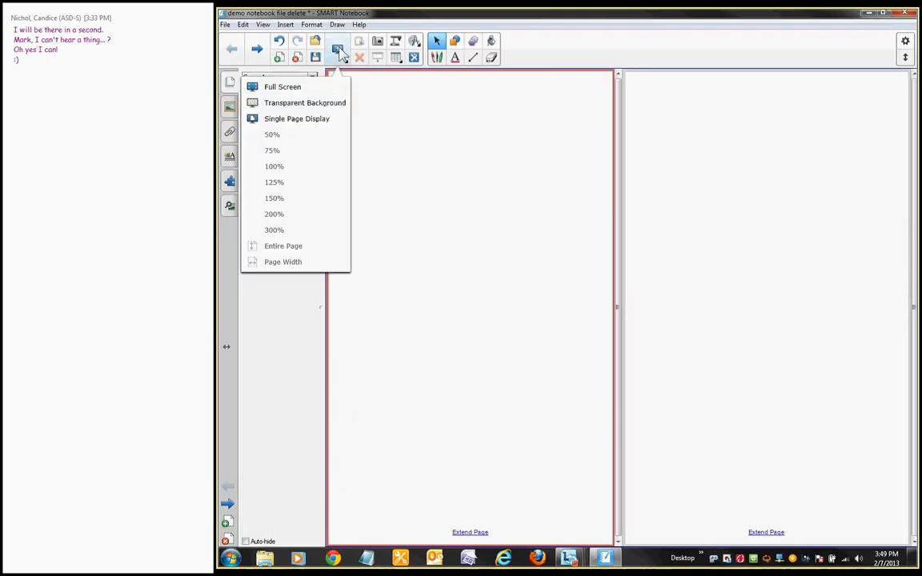
{"action": "left_click", "coordinate": [329, 86]}
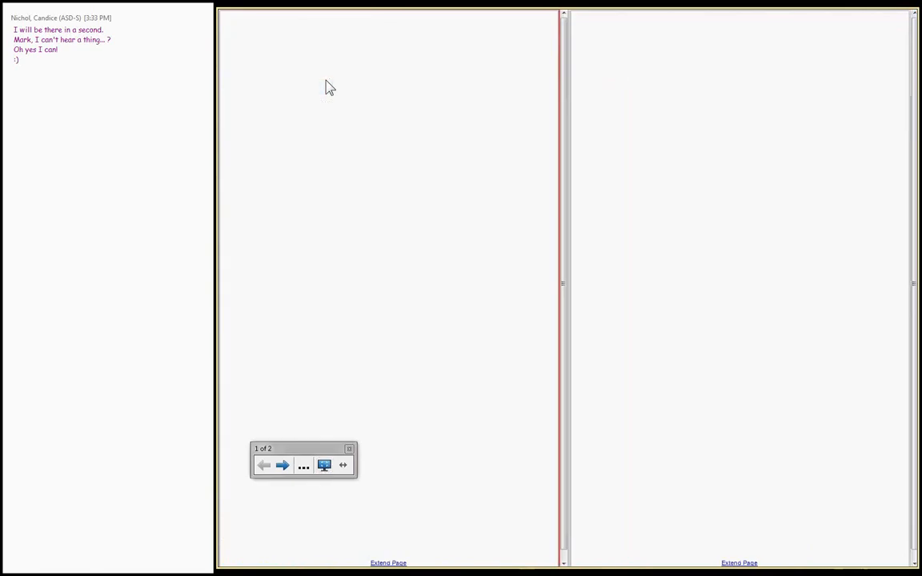
{"action": "left_click", "coordinate": [324, 470]}
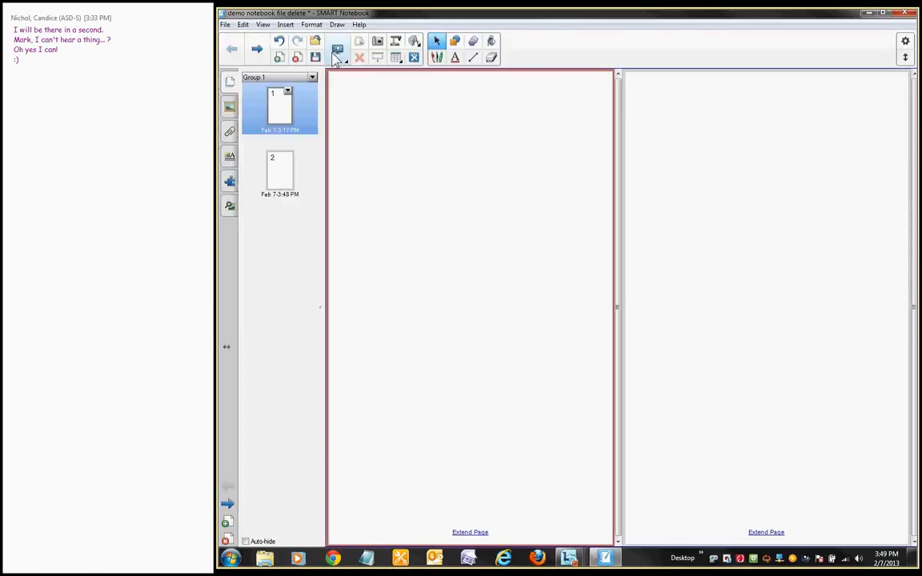
- Return to Single Page Display and switch the notebook to the Transparent Background view over the desktop
{"action": "left_click", "coordinate": [340, 53]}
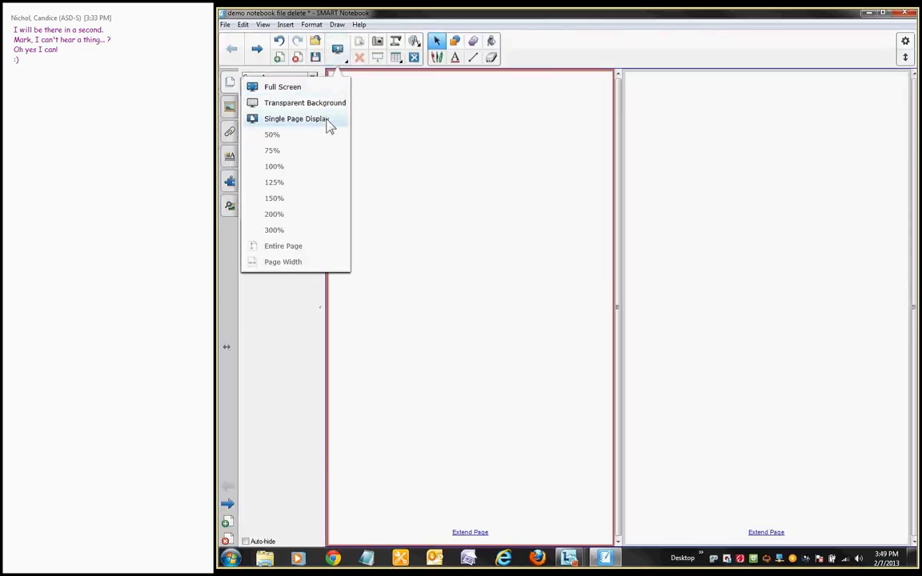
{"action": "left_click", "coordinate": [280, 126]}
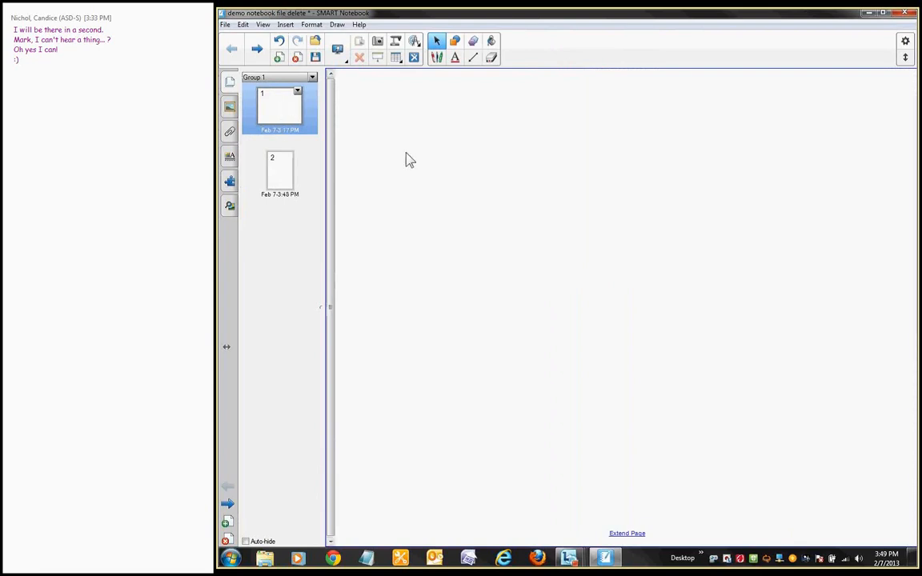
{"action": "left_click", "coordinate": [338, 58]}
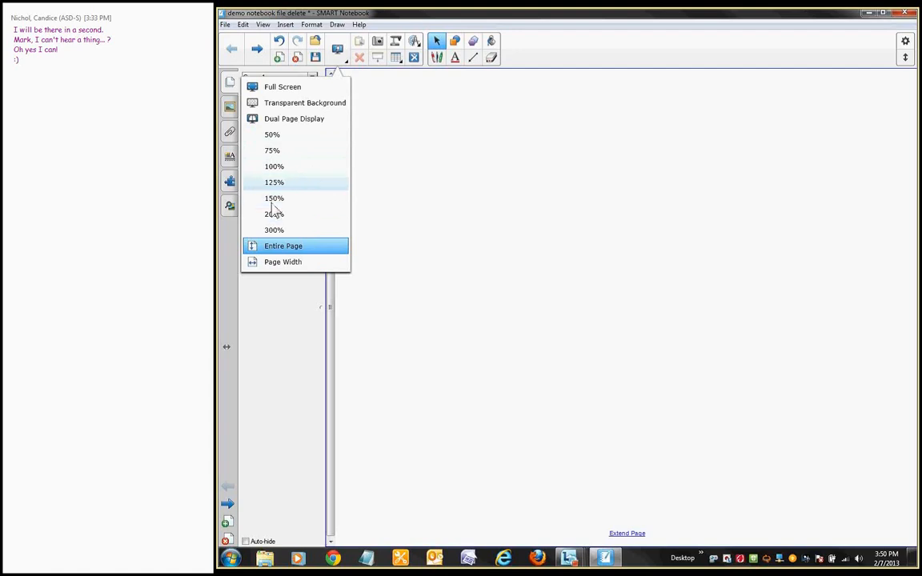
{"action": "left_click", "coordinate": [319, 109]}
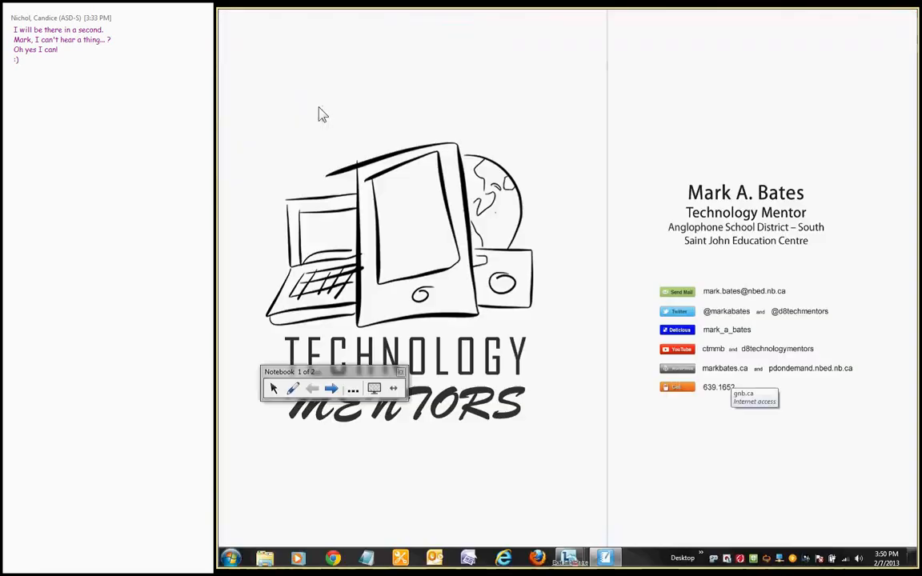
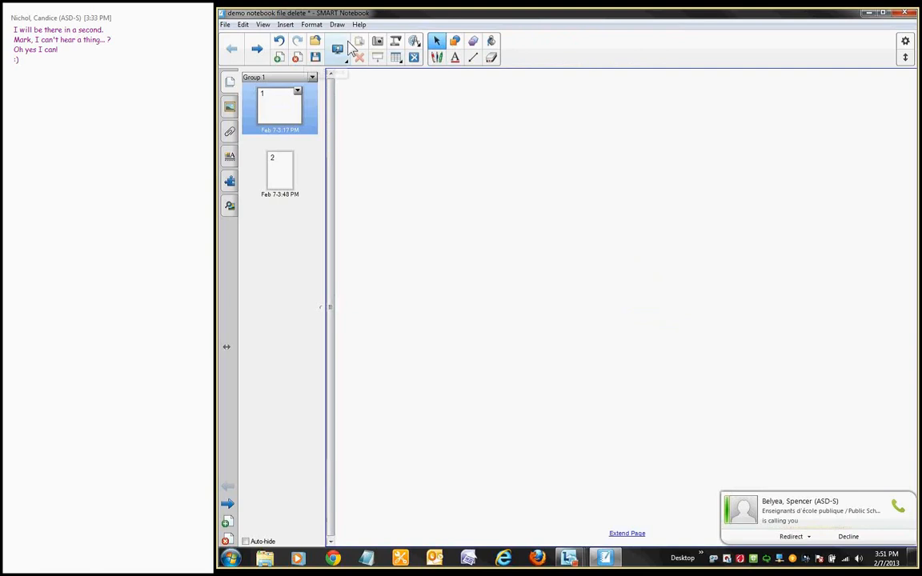
- Draw a wavy green pen line running diagonally down across page 1
{"action": "left_click", "coordinate": [437, 59]}
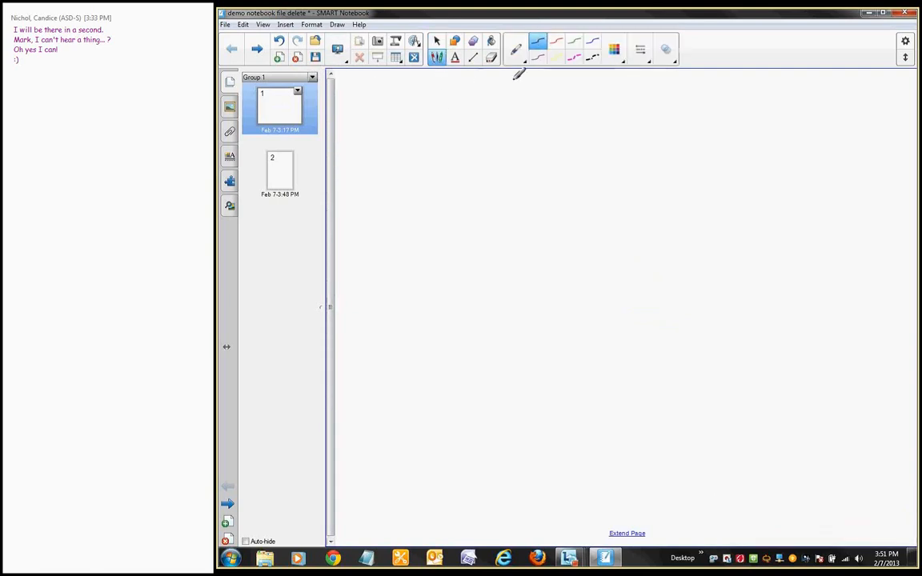
{"action": "left_click", "coordinate": [574, 40]}
{"action": "mouse_move", "coordinate": [445, 182]}
{"action": "left_mouse_down"}
{"action": "mouse_move", "coordinate": [500, 152]}
{"action": "mouse_move", "coordinate": [522, 235]}
{"action": "mouse_move", "coordinate": [642, 230]}
{"action": "mouse_move", "coordinate": [662, 346]}
{"action": "mouse_move", "coordinate": [741, 376]}
{"action": "left_mouse_up"}
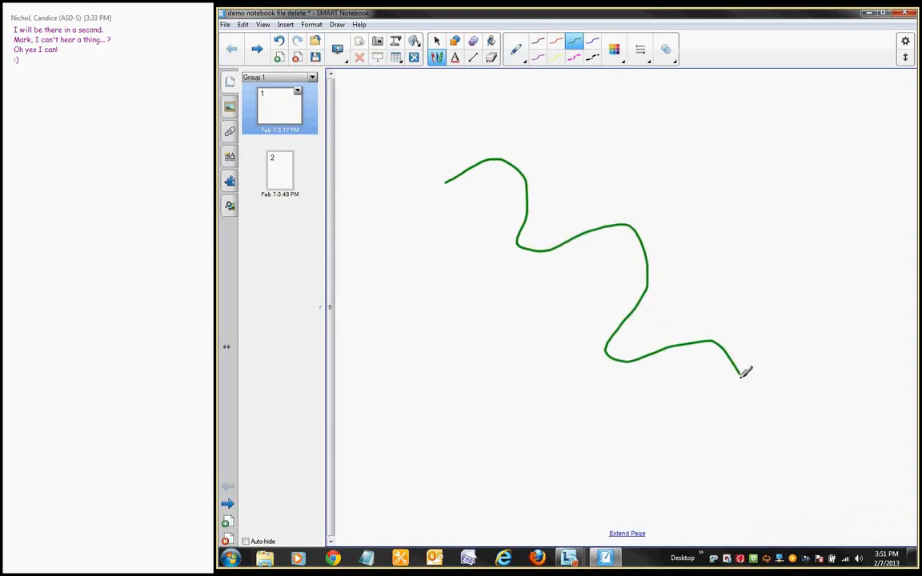
- Select the green line with the Select tool, delete it, and undo the deletion
{"action": "left_click", "coordinate": [436, 40]}
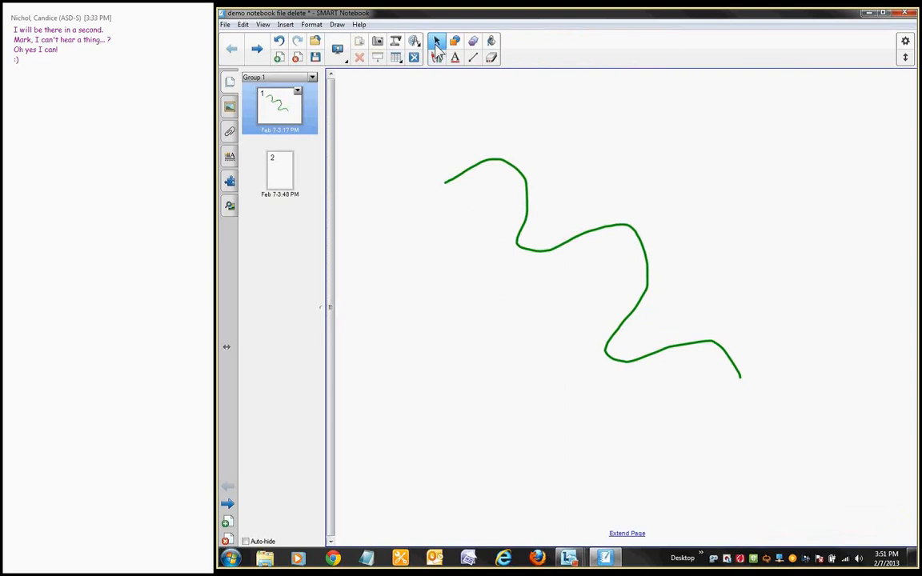
{"action": "left_click", "coordinate": [457, 175]}
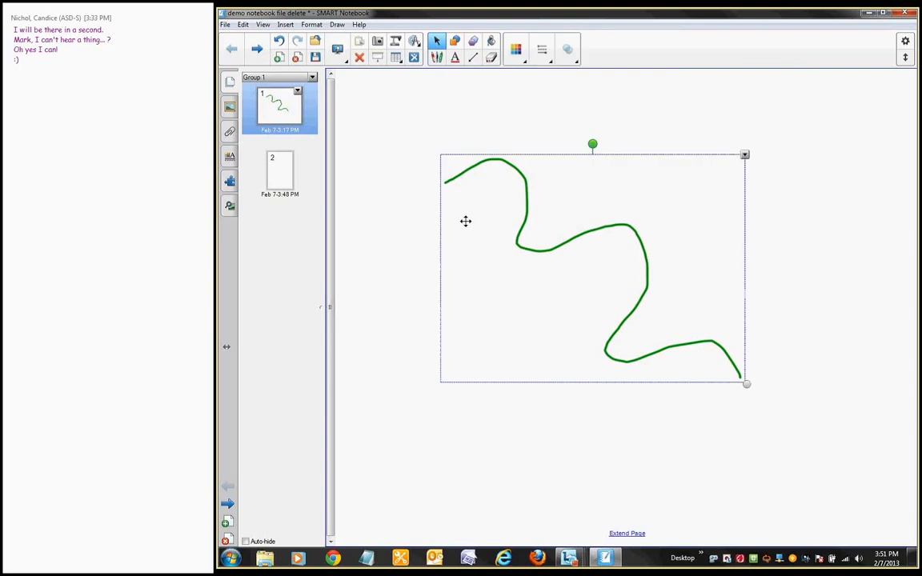
{"action": "left_click", "coordinate": [360, 58]}
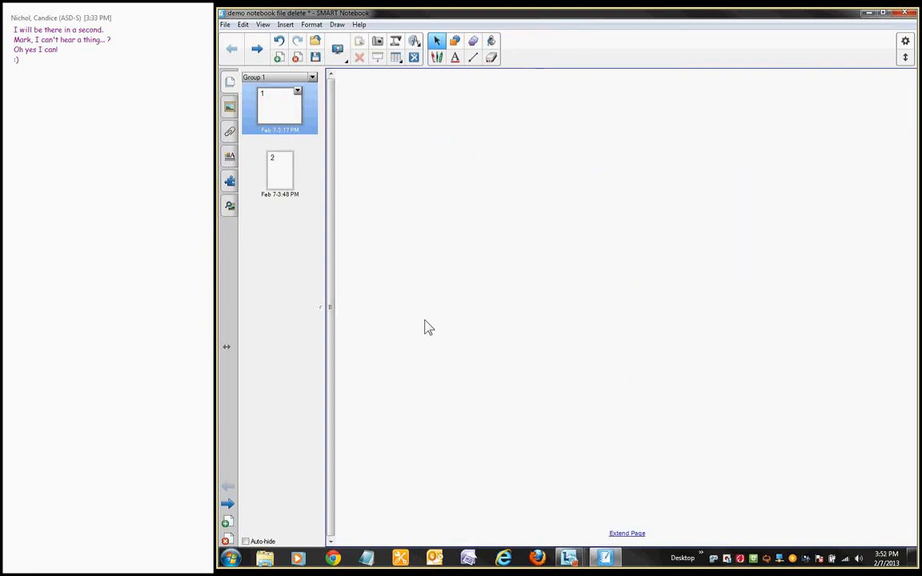
{"action": "left_click", "coordinate": [279, 42]}
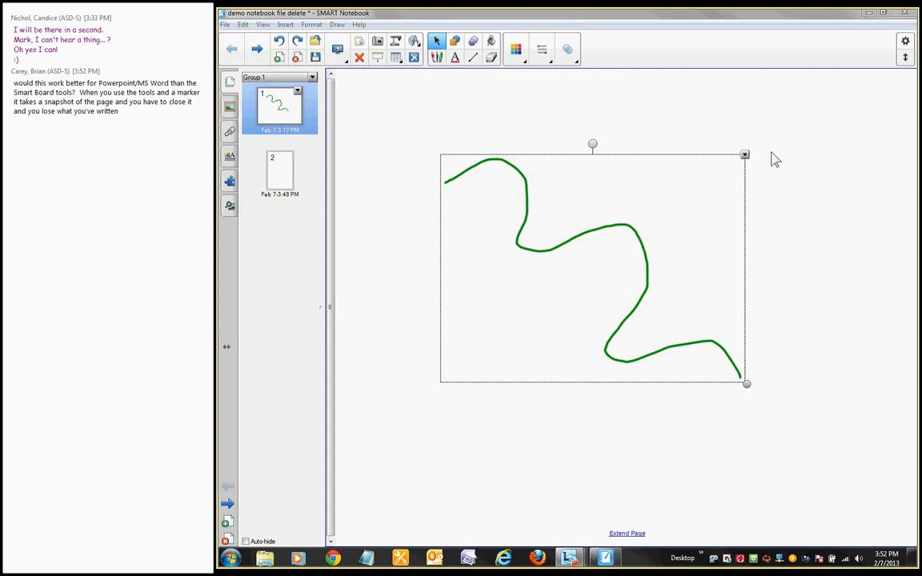
- Inspect the green line's own object commands, use its Delete command on the reselected line, and undo that deletion
{"action": "left_click", "coordinate": [744, 156]}
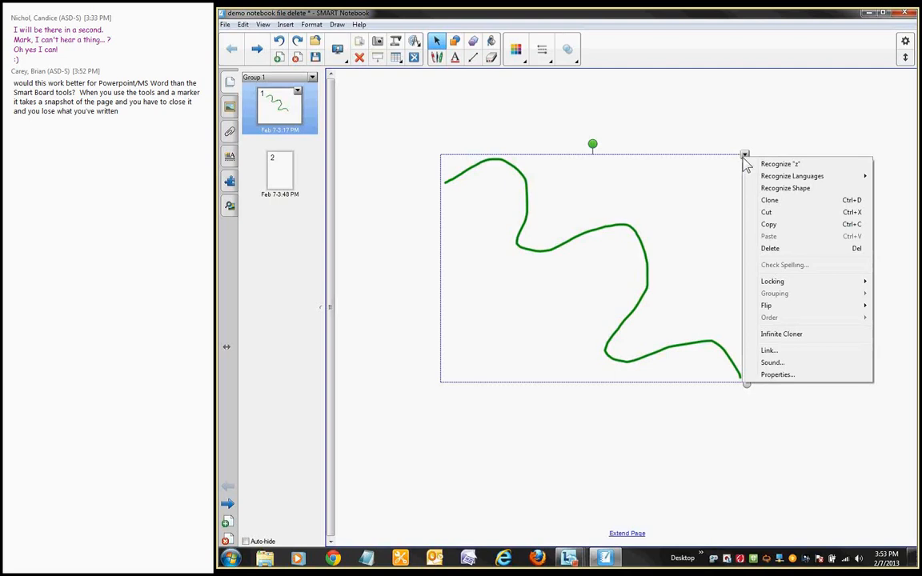
{"action": "left_click", "coordinate": [750, 140]}
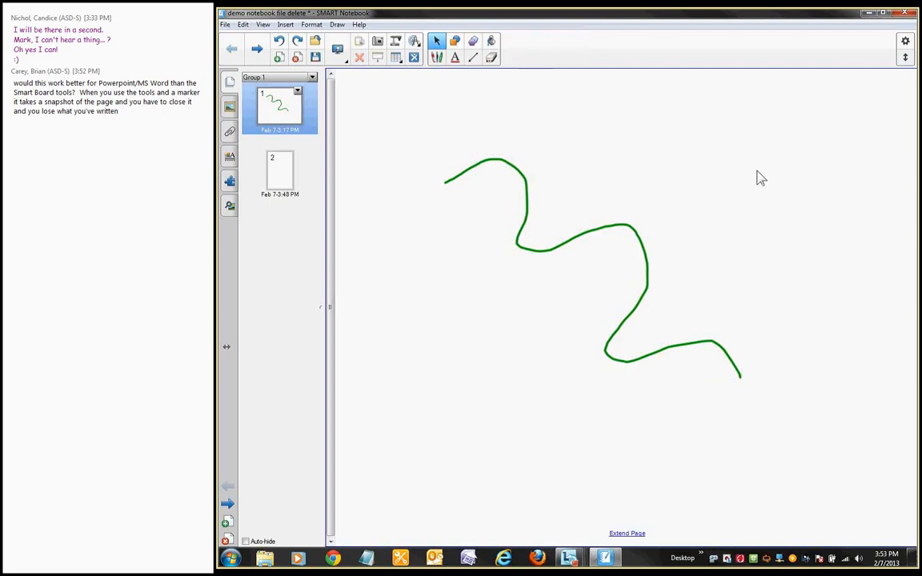
{"action": "left_click", "coordinate": [629, 225]}
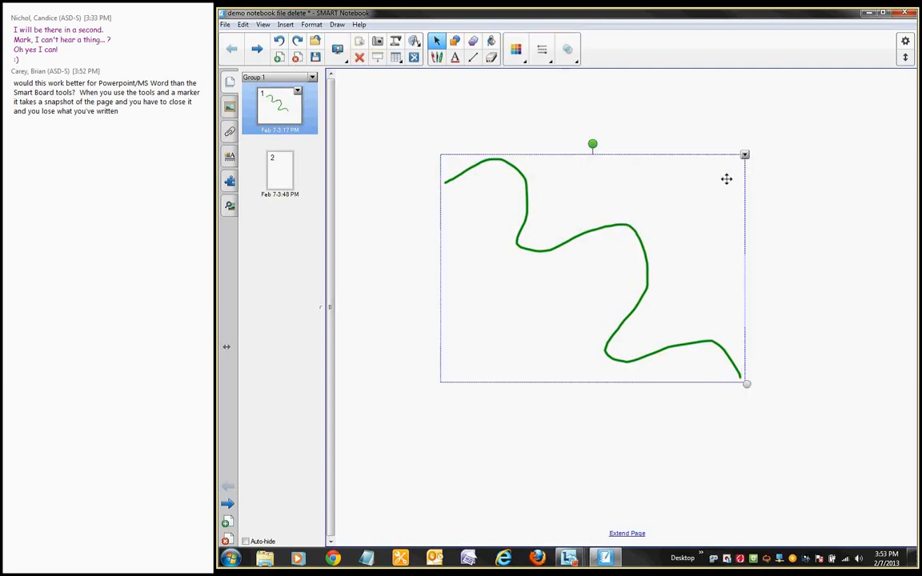
{"action": "left_click", "coordinate": [745, 156]}
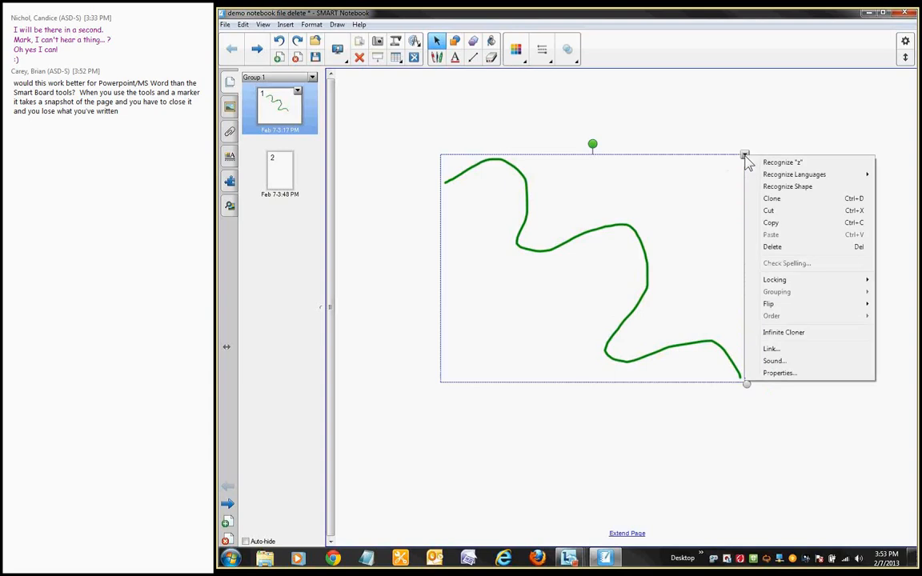
{"action": "left_click", "coordinate": [770, 248]}
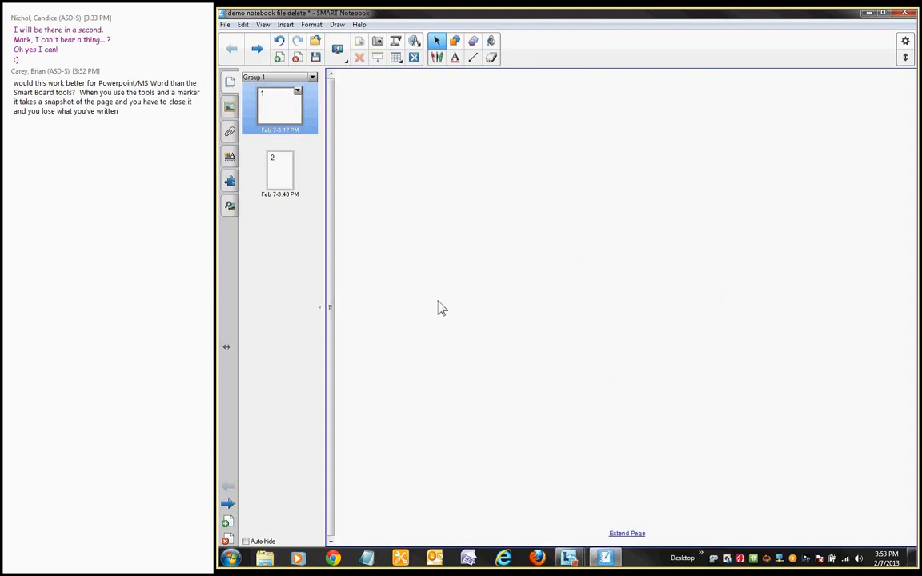
{"action": "left_click", "coordinate": [279, 40]}
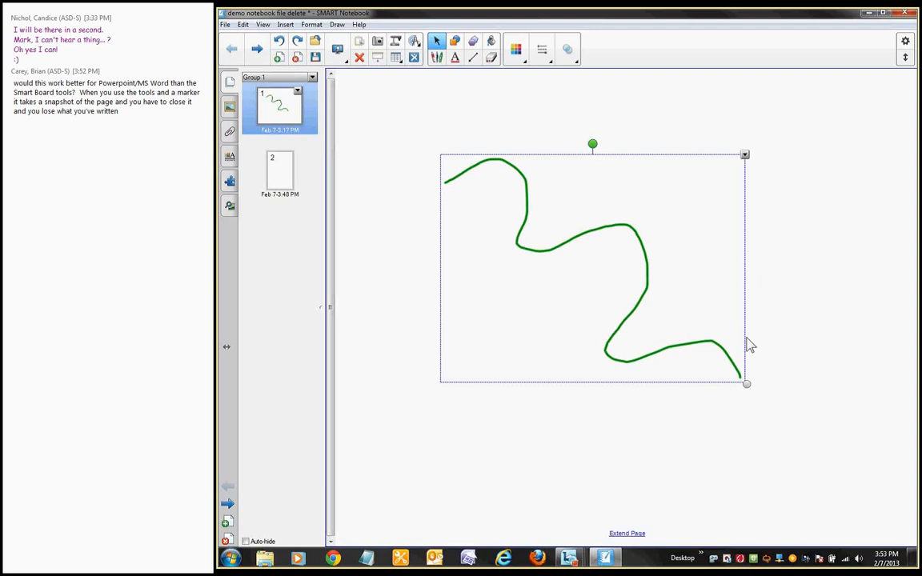
- Erase the whole green wavy line from page 1 with the largest eraser and return to the Select tool
{"action": "left_click", "coordinate": [491, 59]}
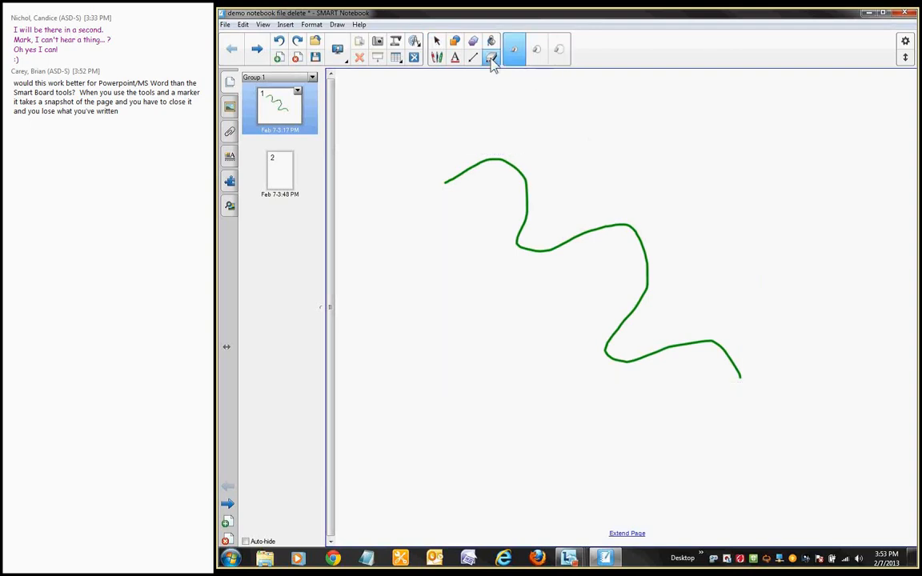
{"action": "mouse_move", "coordinate": [472, 153]}
{"action": "left_mouse_down"}
{"action": "mouse_move", "coordinate": [505, 160]}
{"action": "mouse_move", "coordinate": [490, 154]}
{"action": "mouse_move", "coordinate": [442, 173]}
{"action": "left_mouse_up"}
{"action": "left_click", "coordinate": [568, 49]}
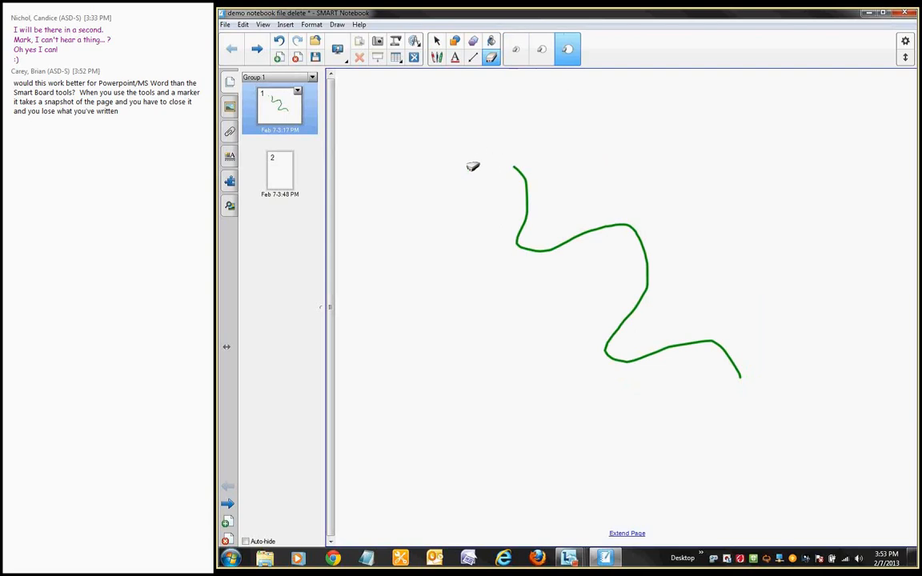
{"action": "mouse_move", "coordinate": [485, 164]}
{"action": "left_mouse_down"}
{"action": "mouse_move", "coordinate": [603, 270]}
{"action": "mouse_move", "coordinate": [630, 352]}
{"action": "mouse_move", "coordinate": [696, 346]}
{"action": "mouse_move", "coordinate": [617, 234]}
{"action": "left_mouse_up"}
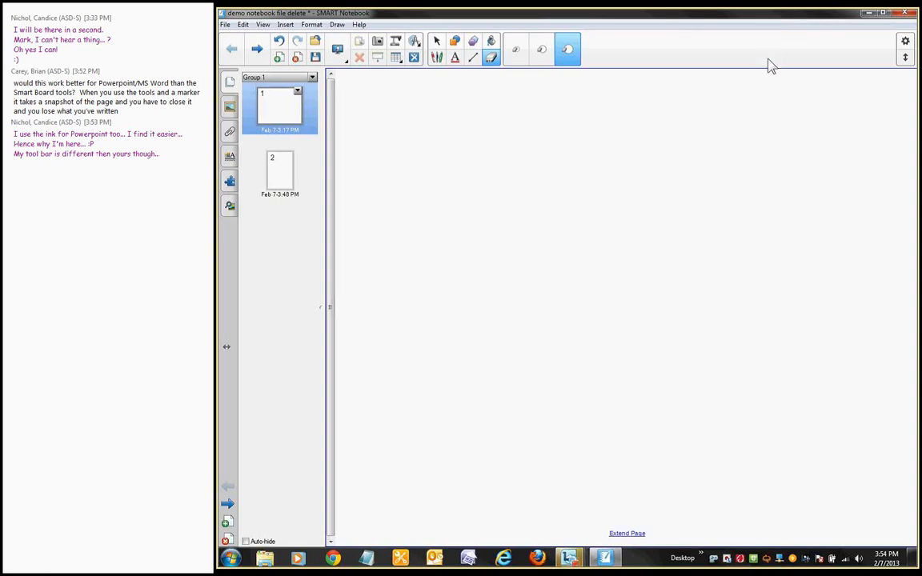
{"action": "left_click", "coordinate": [437, 41]}
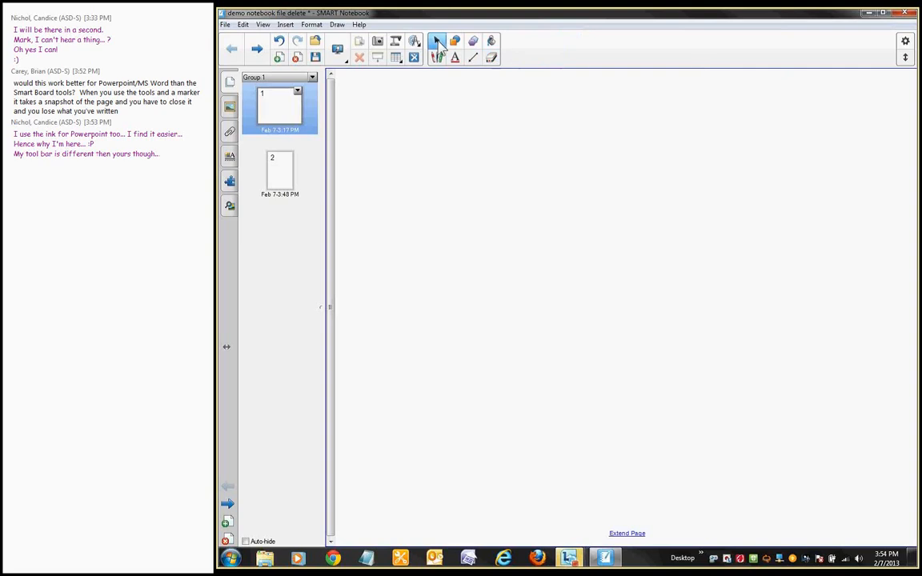
- Examine the software version in the About SMART Notebook technical support details and locate the Check for Updates and Activation command
{"action": "left_click", "coordinate": [359, 24]}
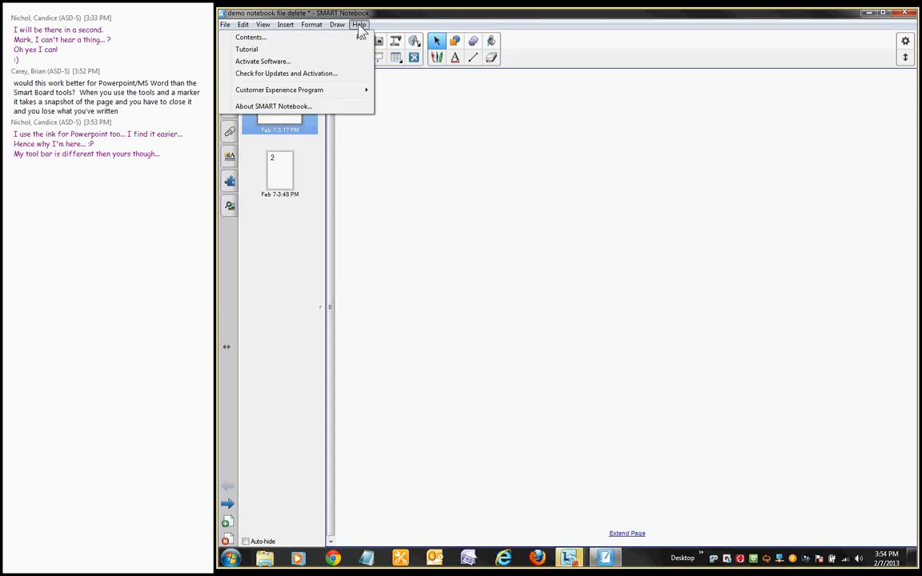
{"action": "left_click", "coordinate": [344, 110]}
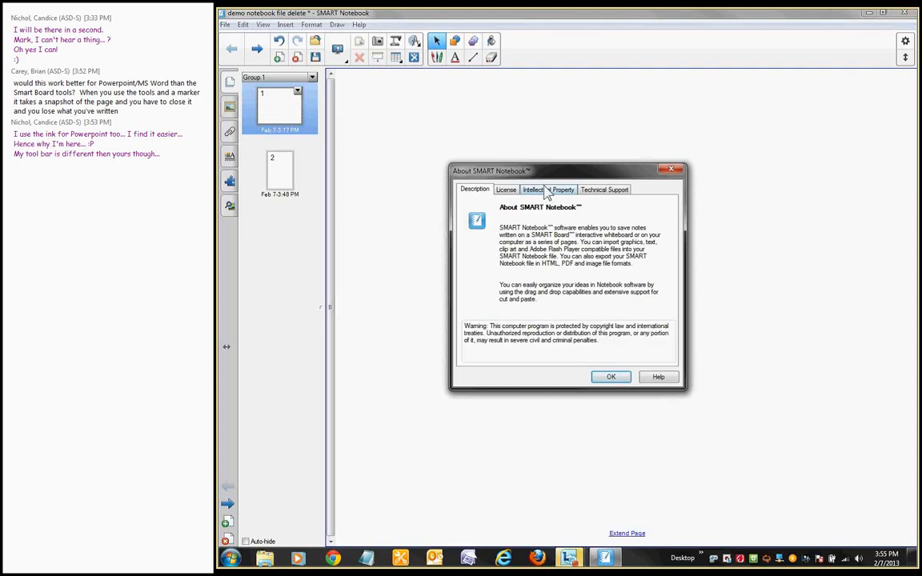
{"action": "left_click", "coordinate": [596, 192]}
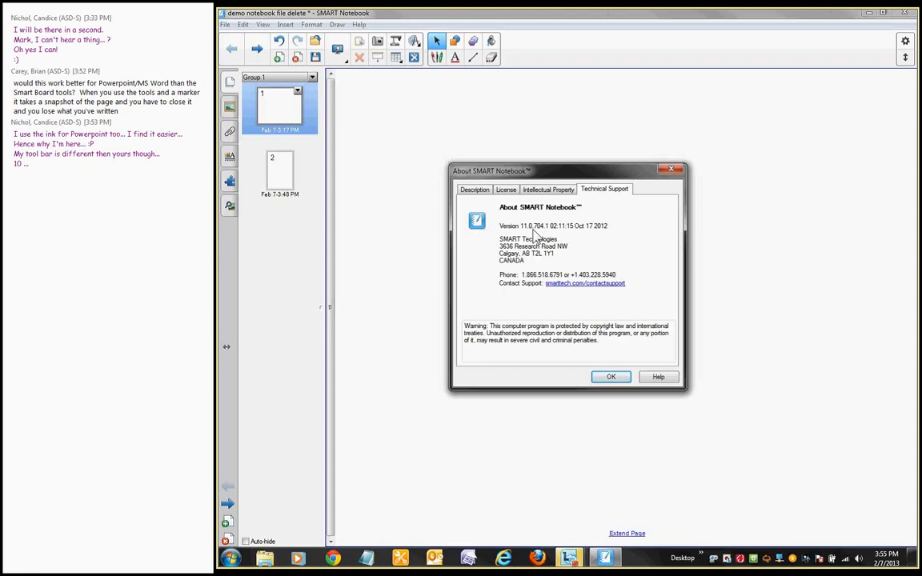
{"action": "left_click", "coordinate": [618, 378]}
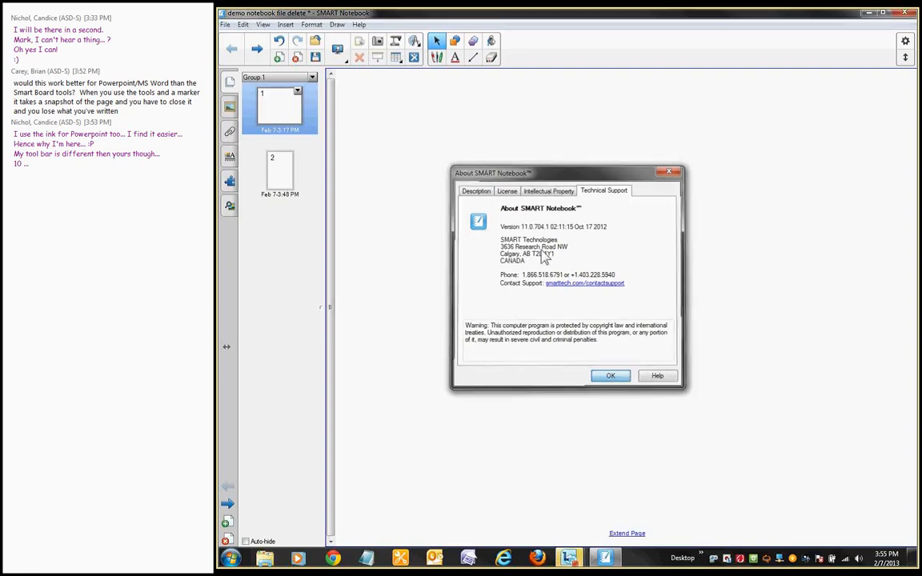
{"action": "left_click", "coordinate": [360, 24]}
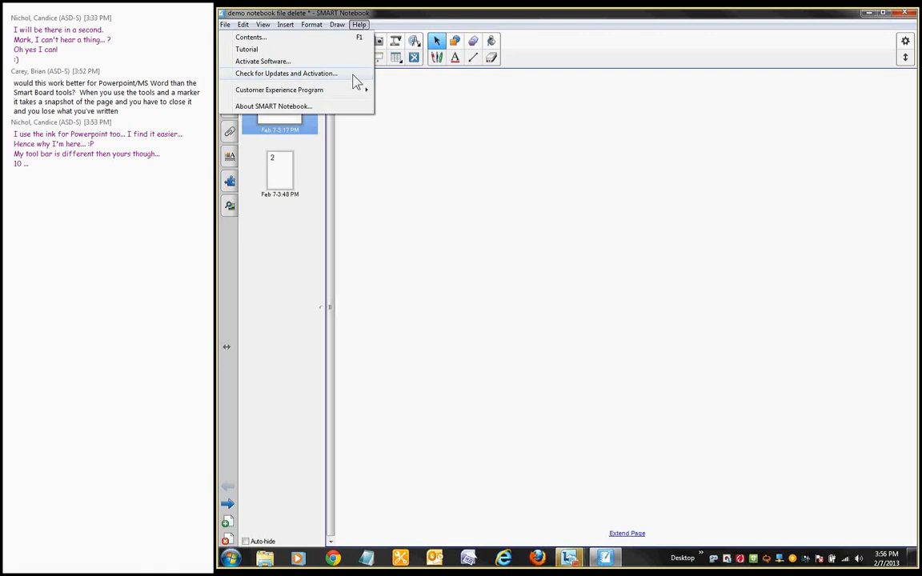
{"action": "left_click", "coordinate": [534, 65]}
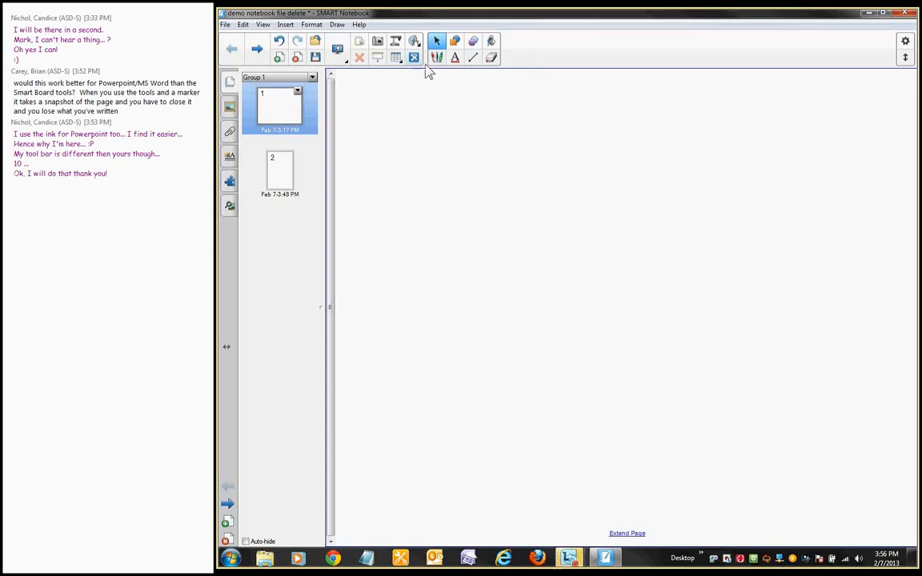
- Show the Screen Capture toolbar, and briefly open and close the Windows Snipping Tool for comparison
{"action": "left_click", "coordinate": [377, 44]}
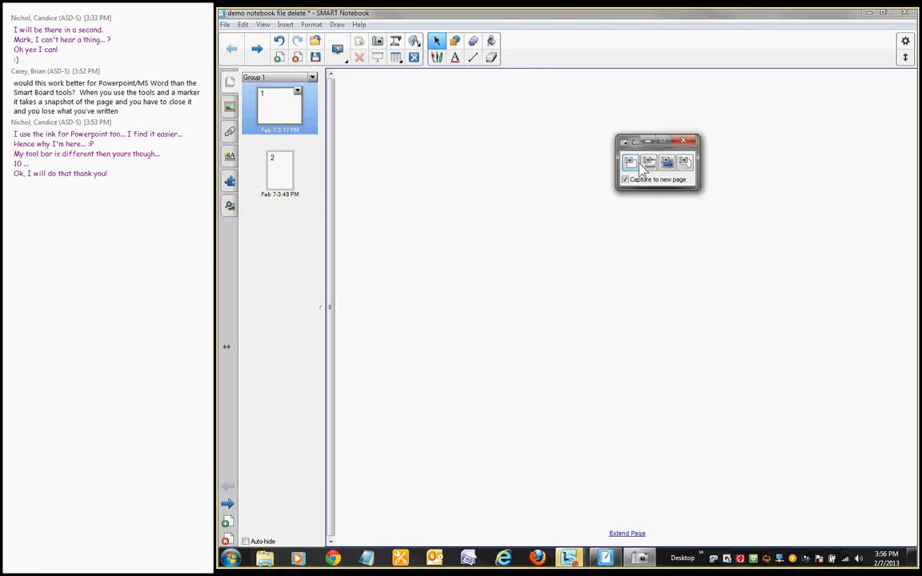
{"action": "left_click", "coordinate": [231, 559]}
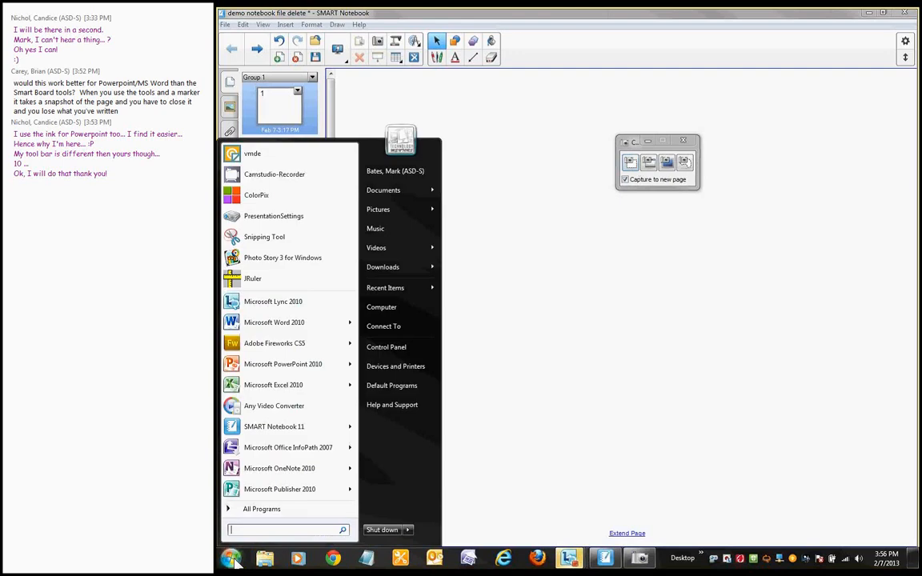
{"action": "left_click", "coordinate": [281, 237]}
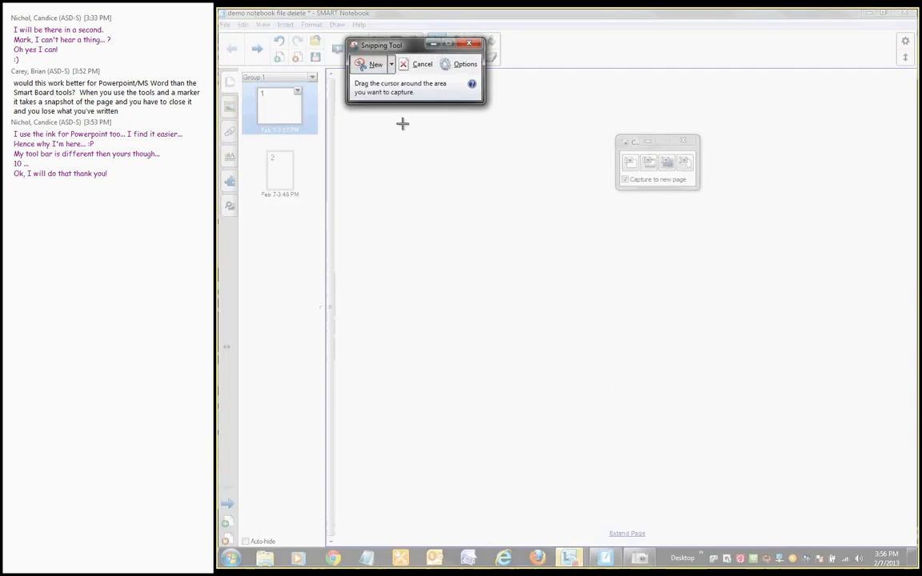
{"action": "left_click", "coordinate": [418, 68]}
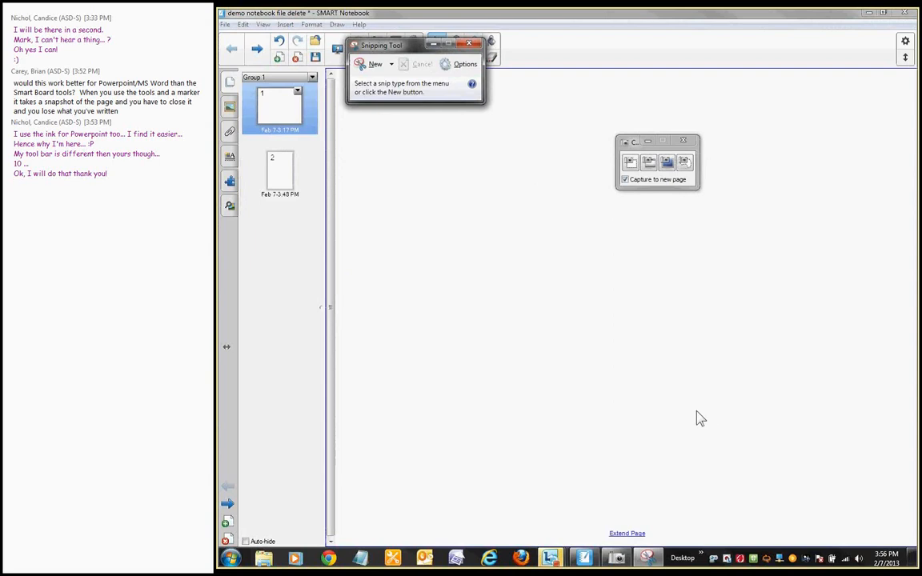
{"action": "left_click", "coordinate": [470, 45]}
{"action": "left_click", "coordinate": [626, 143]}
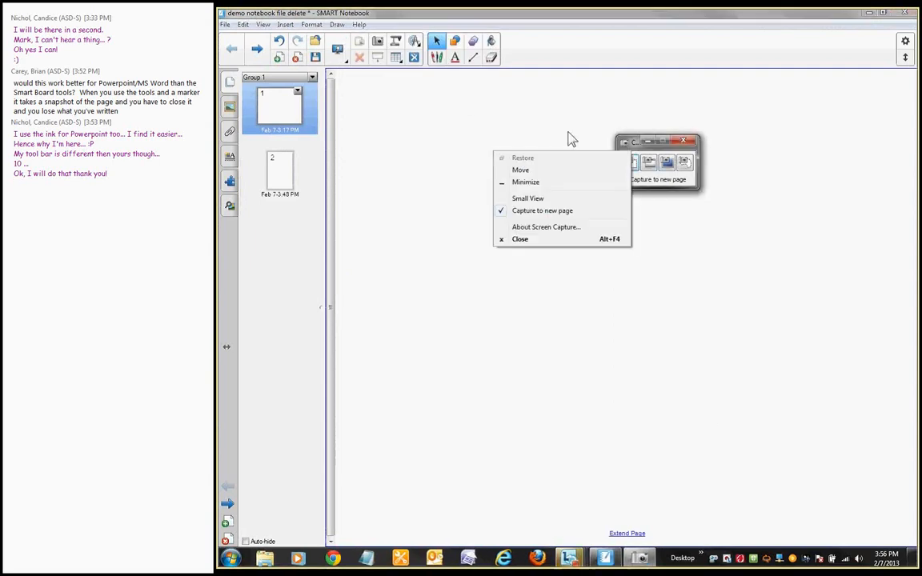
{"action": "left_click", "coordinate": [608, 138]}
{"action": "left_click", "coordinate": [627, 144]}
{"action": "left_click", "coordinate": [627, 145]}
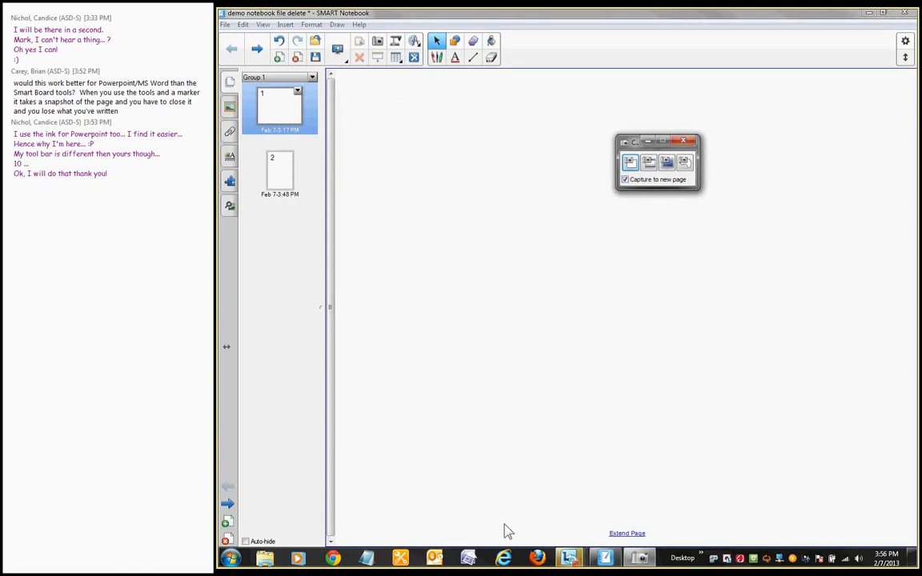
- Capture the "Saint John Technology Mentor" heading from the browser form as an area capture and minimize the browser
{"action": "left_click", "coordinate": [505, 561]}
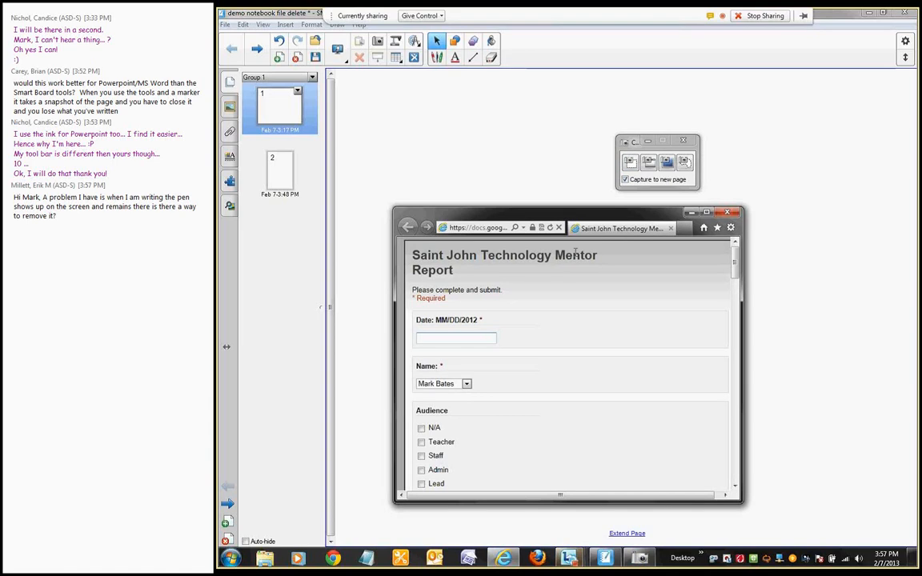
{"action": "left_click", "coordinate": [629, 164]}
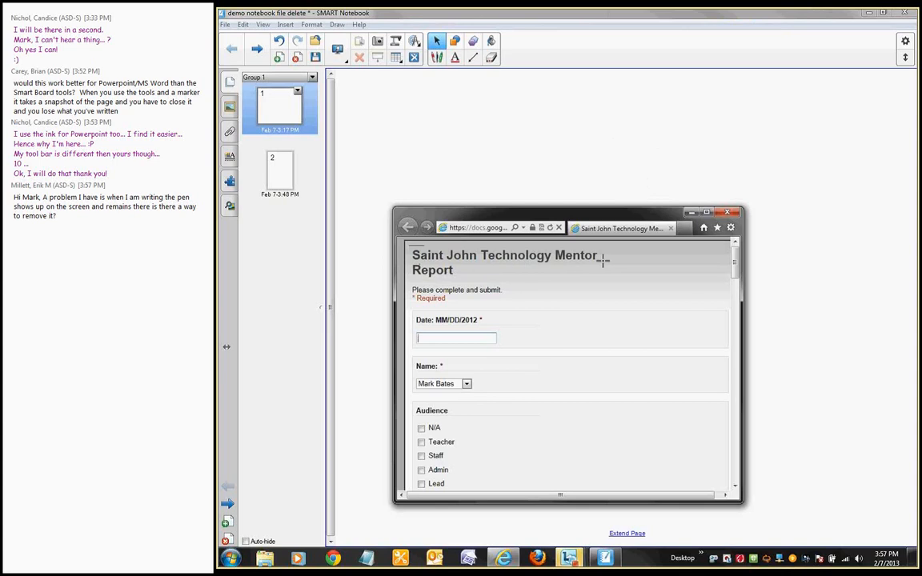
{"action": "left_click_drag", "start_coordinate": [602, 260], "coordinate": [612, 263]}
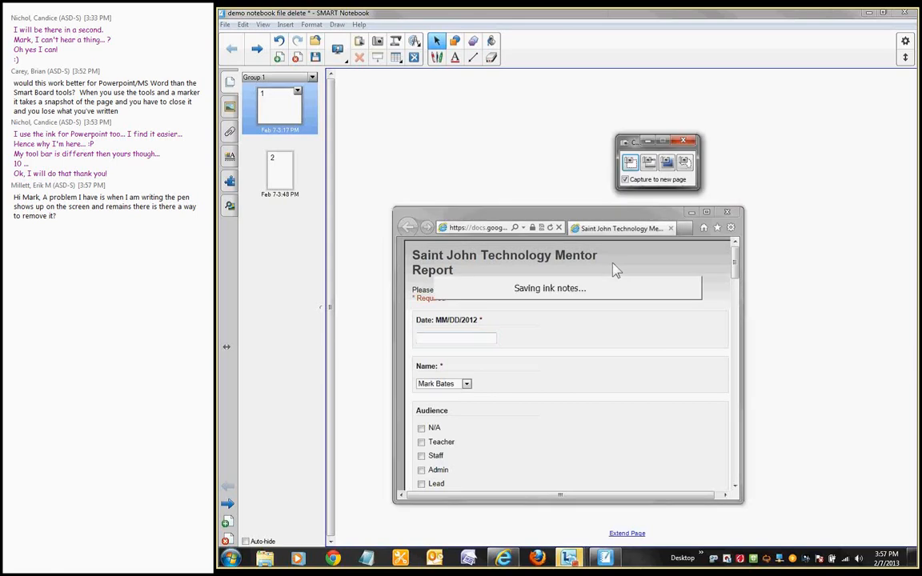
{"action": "left_click", "coordinate": [691, 214]}
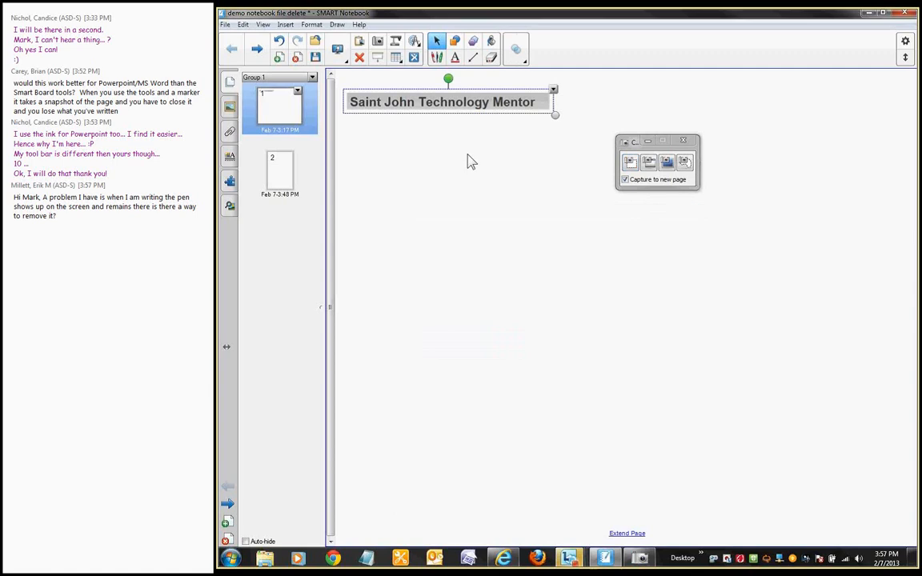
- Move the captured heading lower on page 1, narrow it to about half its width, and deselect it
{"action": "left_click_drag", "start_coordinate": [452, 109], "coordinate": [482, 198]}
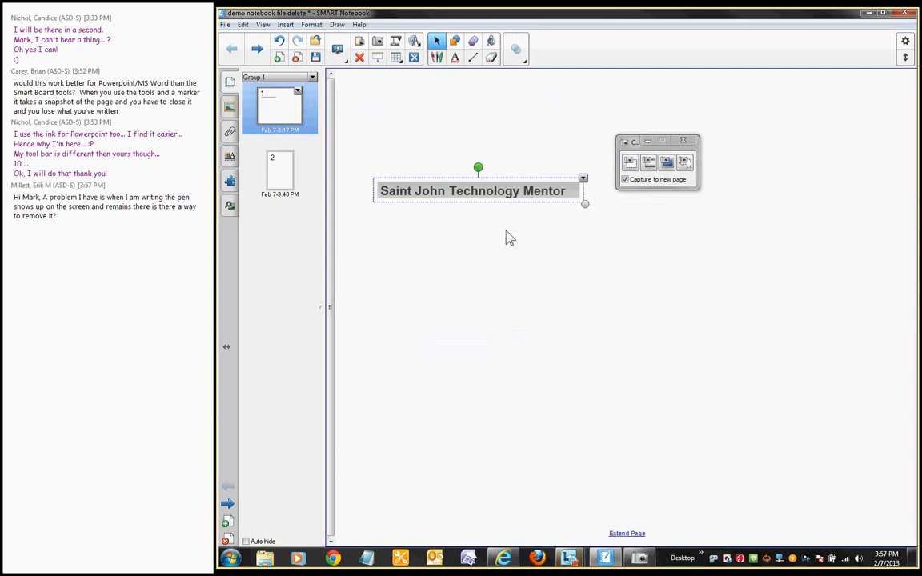
{"action": "left_click_drag", "start_coordinate": [585, 204], "coordinate": [488, 208]}
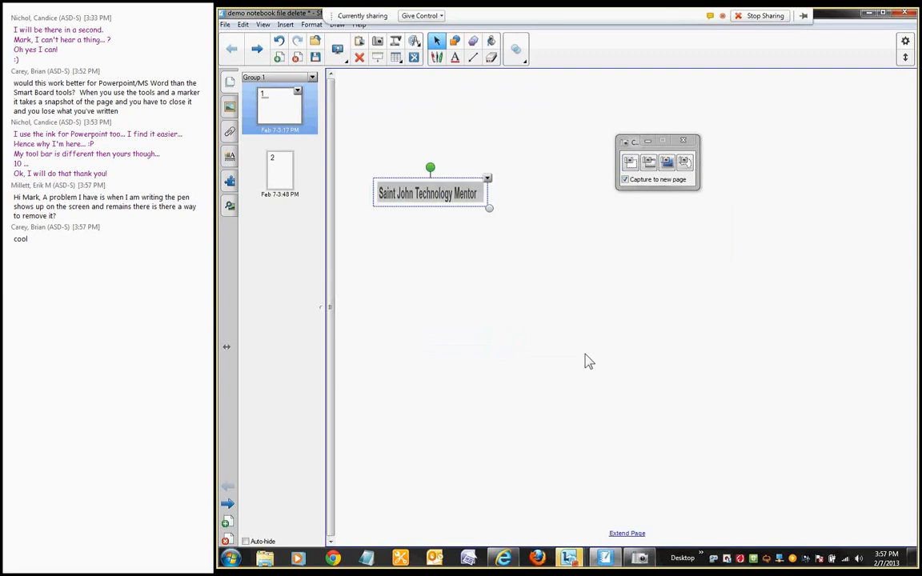
{"action": "left_click", "coordinate": [589, 360]}
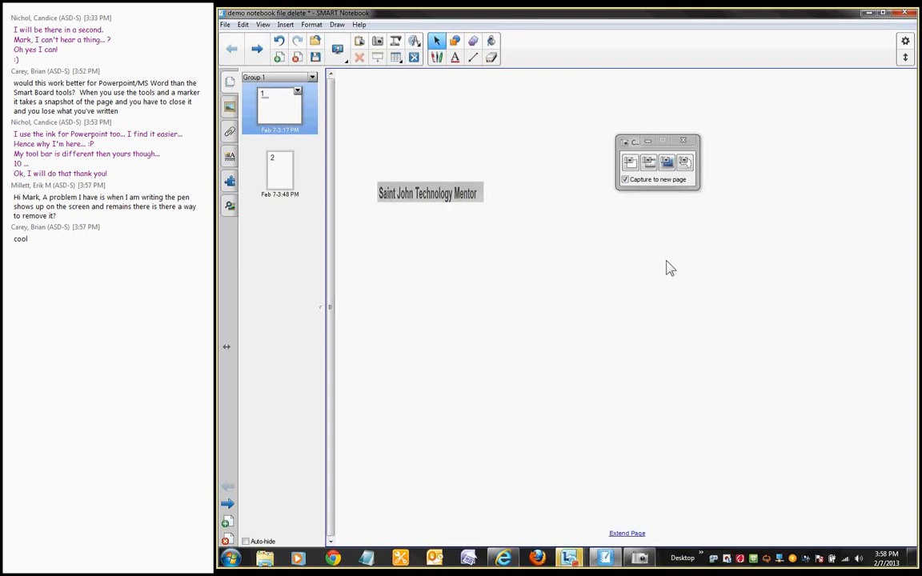
- Alternate between the Pens and Select tools, and move the captured heading around to the middle of page 1
{"action": "left_click", "coordinate": [436, 58]}
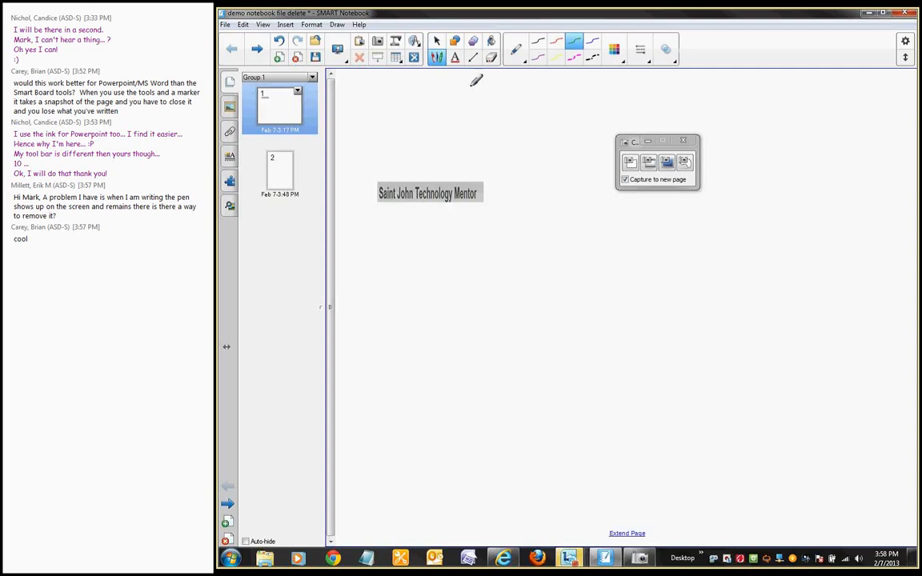
{"action": "left_click", "coordinate": [438, 43]}
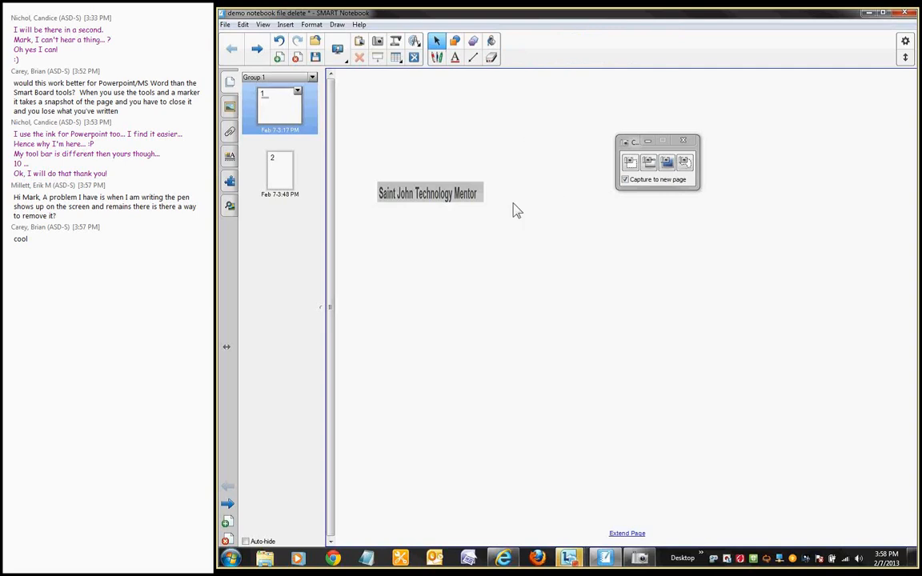
{"action": "left_click", "coordinate": [437, 57]}
{"action": "left_click", "coordinate": [437, 41]}
{"action": "left_click_drag", "start_coordinate": [469, 191], "coordinate": [492, 110]}
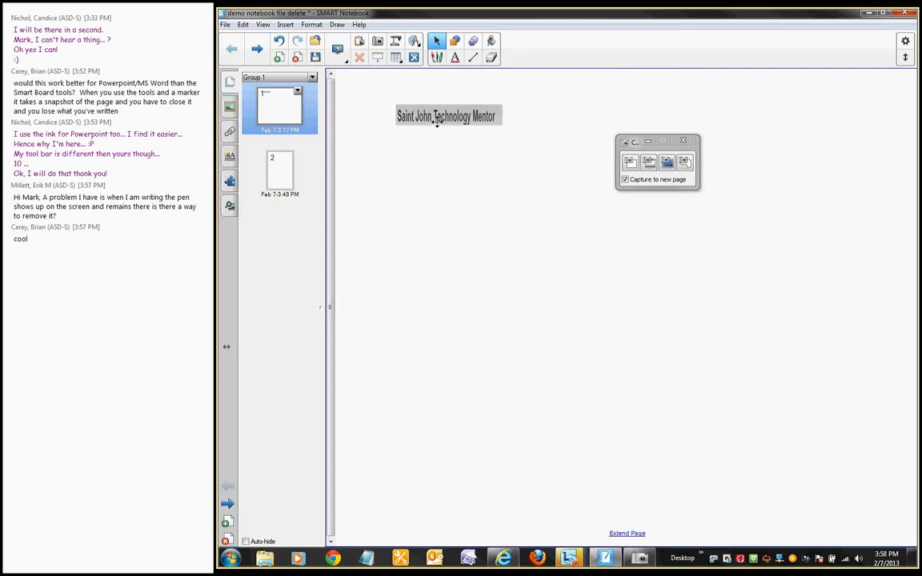
{"action": "left_click_drag", "start_coordinate": [436, 116], "coordinate": [484, 218]}
{"action": "left_click_drag", "start_coordinate": [619, 232], "coordinate": [619, 232]}
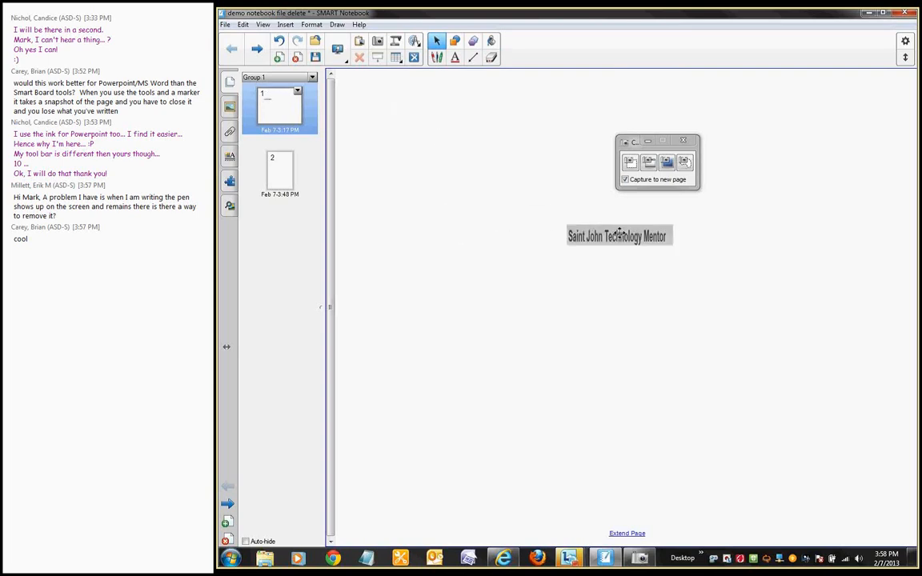
- Draw three short green pen strokes across and around the captured heading
{"action": "left_click", "coordinate": [436, 58]}
{"action": "left_click_drag", "start_coordinate": [528, 188], "coordinate": [612, 234]}
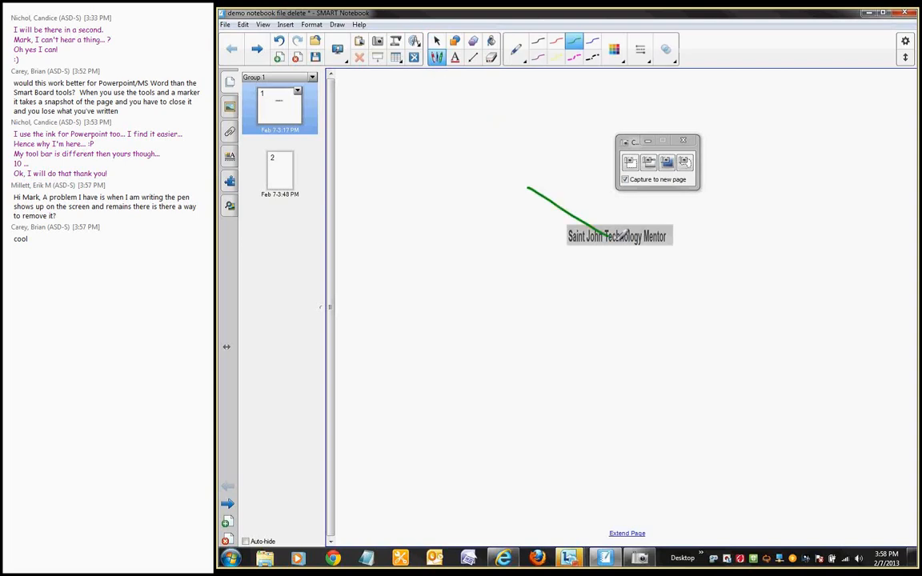
{"action": "left_click_drag", "start_coordinate": [661, 308], "coordinate": [664, 250]}
{"action": "left_click_drag", "start_coordinate": [683, 216], "coordinate": [643, 235]}
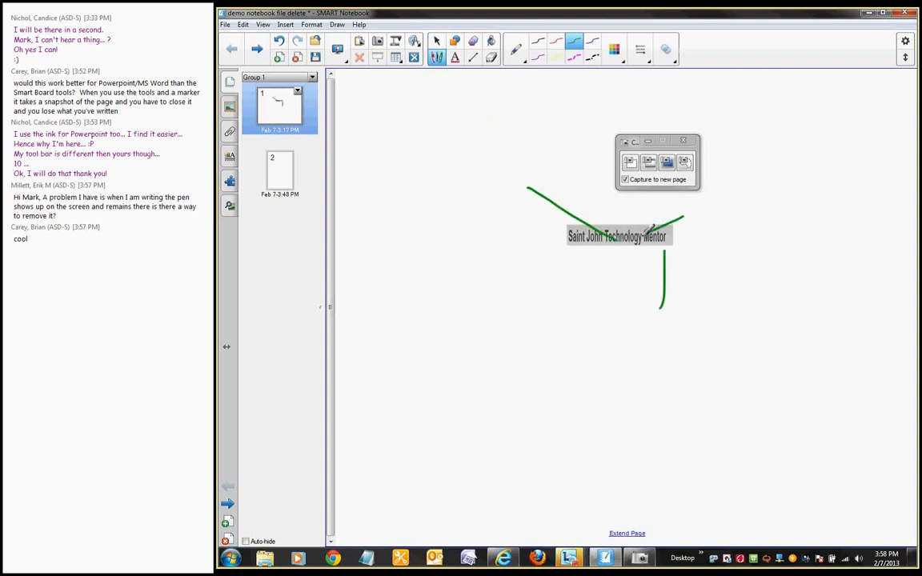
- Move the captured heading left, away from the green strokes, and shift the strokes as one object back around it
{"action": "left_click", "coordinate": [437, 43]}
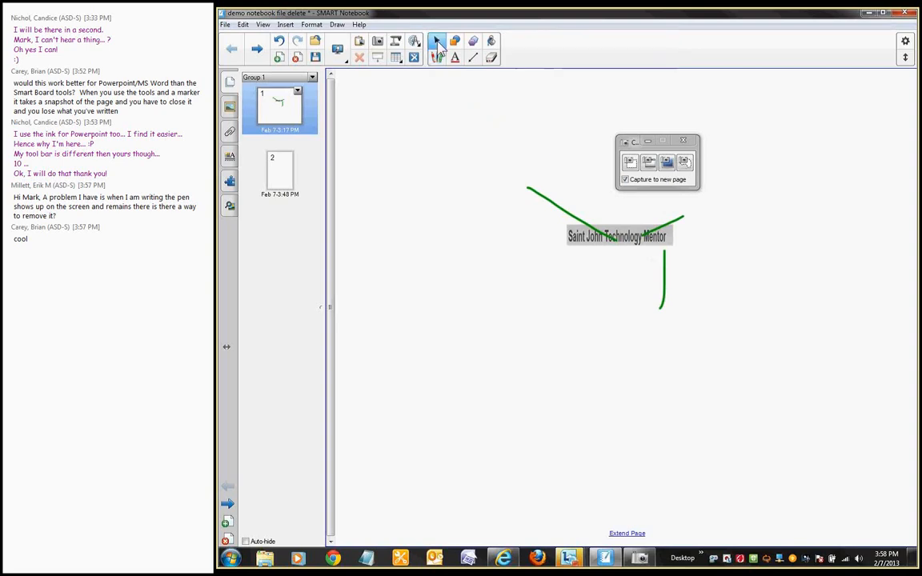
{"action": "left_click_drag", "start_coordinate": [601, 233], "coordinate": [481, 245]}
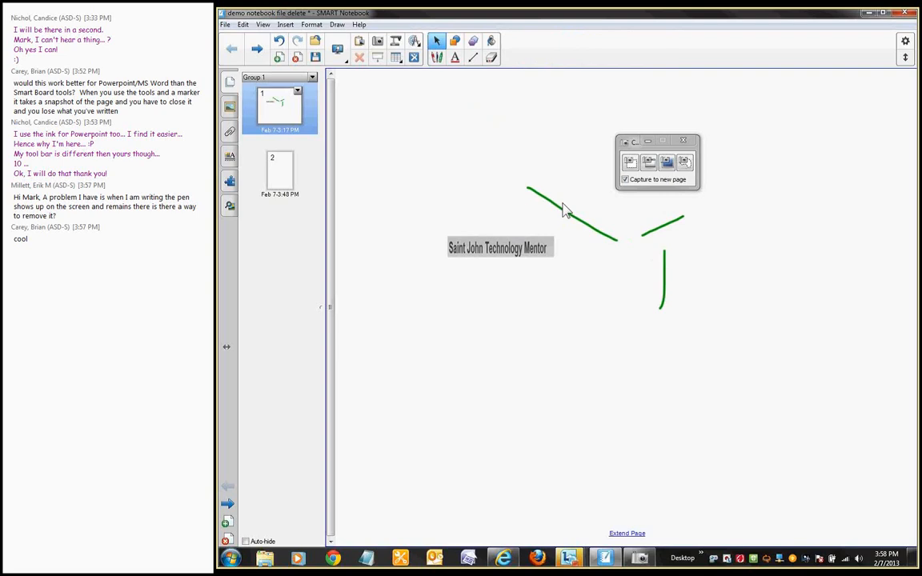
{"action": "left_click_drag", "start_coordinate": [563, 210], "coordinate": [453, 193]}
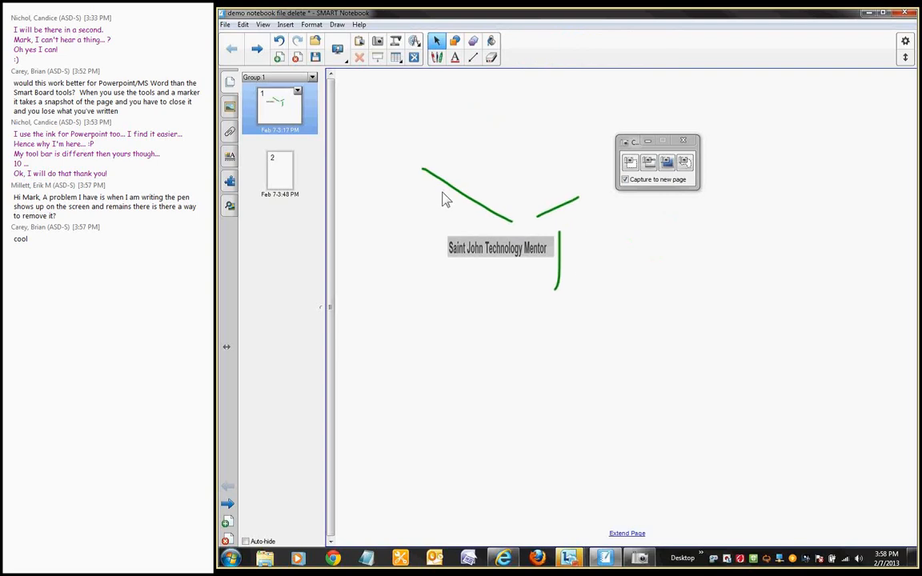
- Select the green strokes, inspect their object commands without applying any, and reselect the strokes
{"action": "left_click", "coordinate": [557, 256]}
{"action": "left_click", "coordinate": [585, 159]}
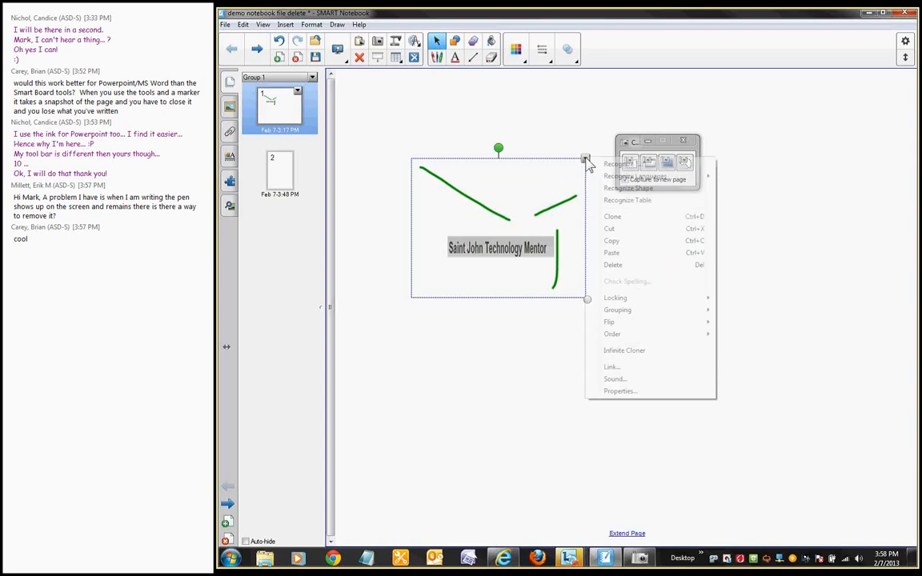
{"action": "left_click", "coordinate": [536, 129]}
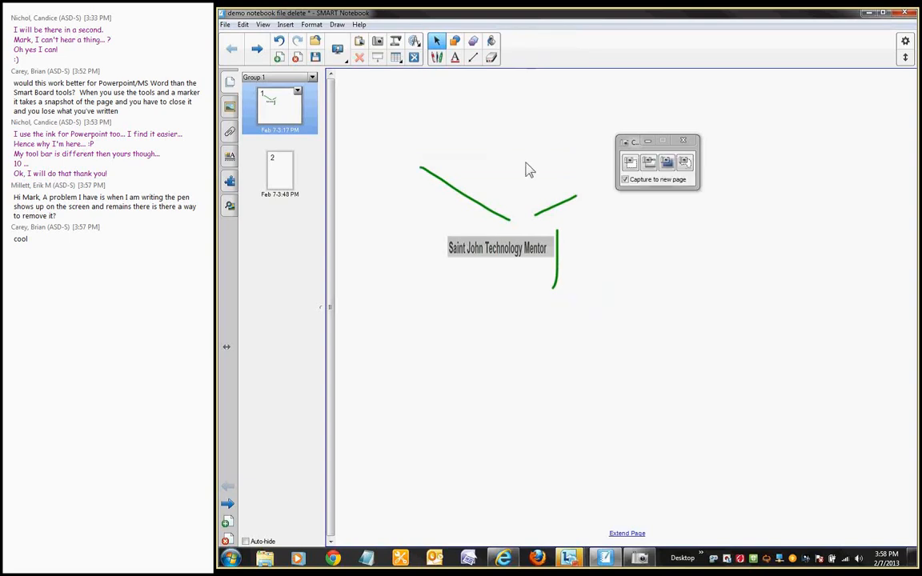
{"action": "left_click", "coordinate": [478, 207]}
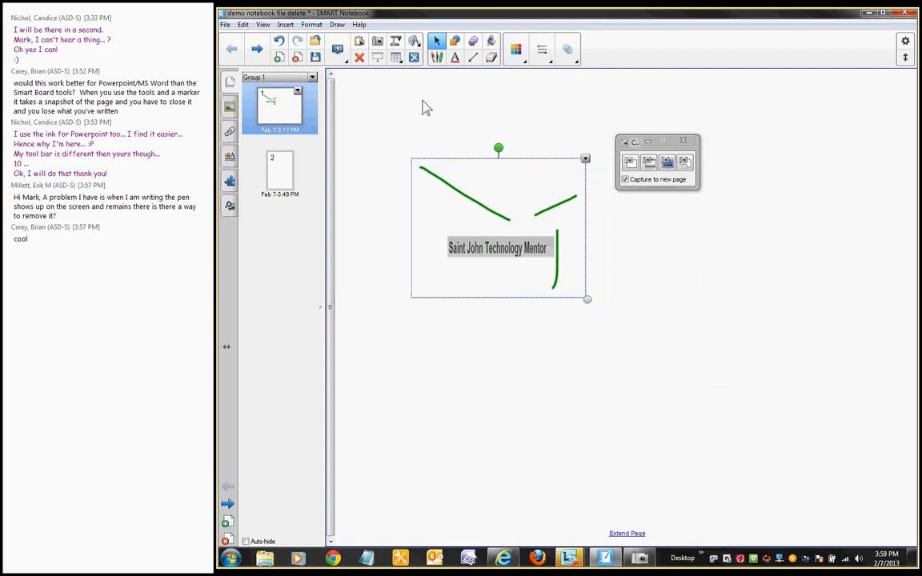
- Delete the selected green strokes and turn off capturing to a new page
{"action": "key", "text": "Delete"}
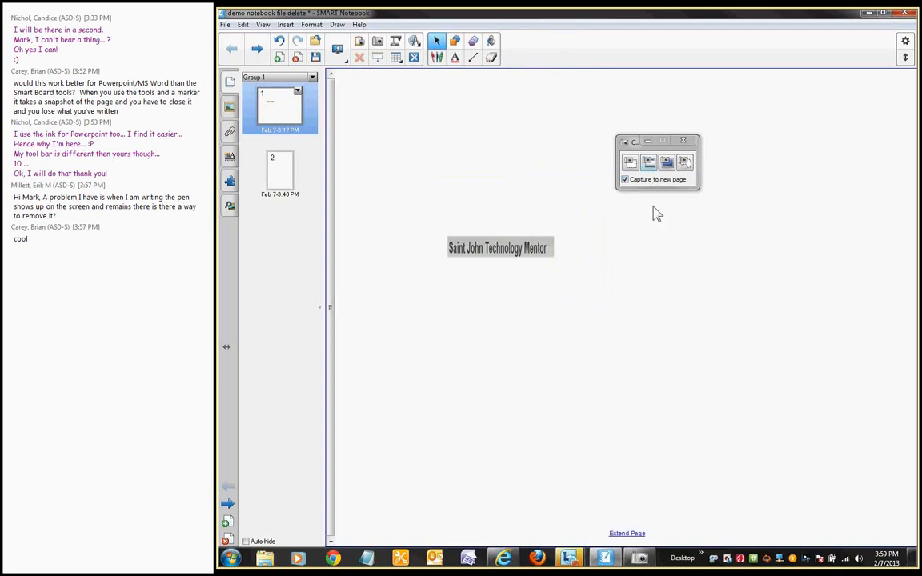
{"action": "left_click", "coordinate": [626, 144]}
{"action": "left_click", "coordinate": [652, 181]}
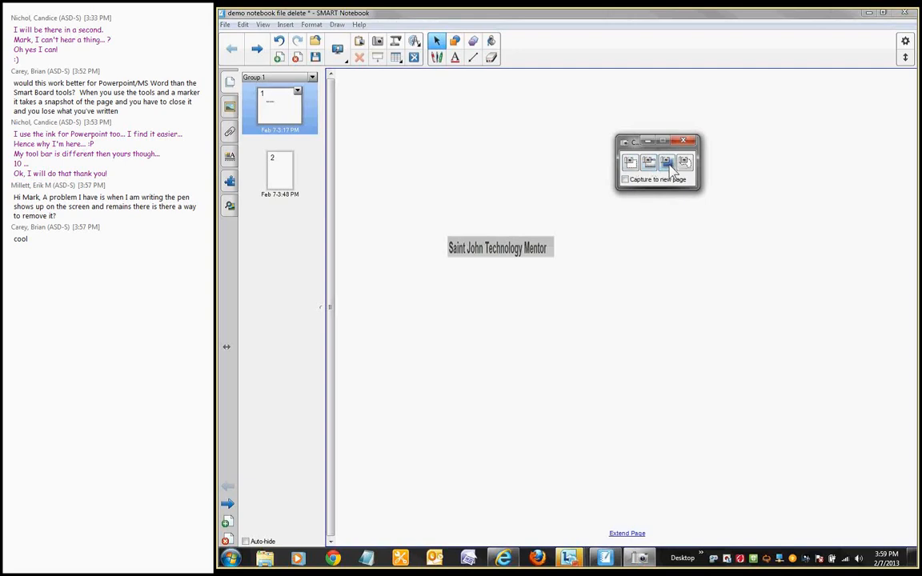
- Capture the full screen of display 2 only and place it on page 1
{"action": "left_click", "coordinate": [669, 164]}
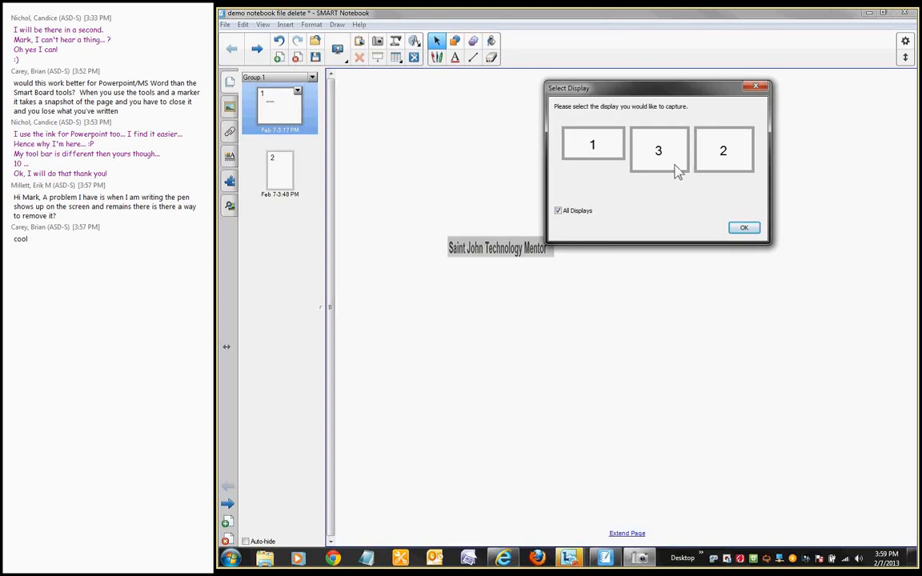
{"action": "left_click", "coordinate": [726, 152]}
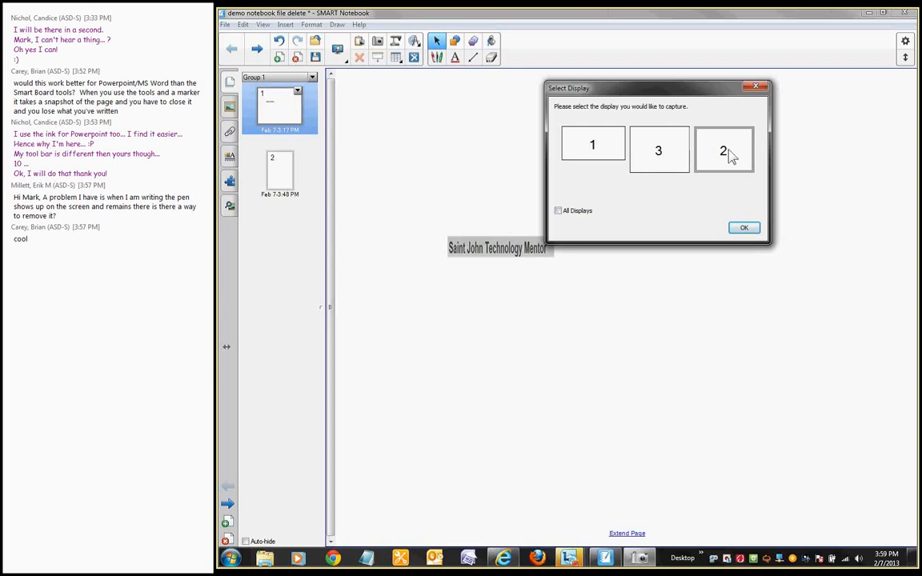
{"action": "left_click", "coordinate": [743, 230]}
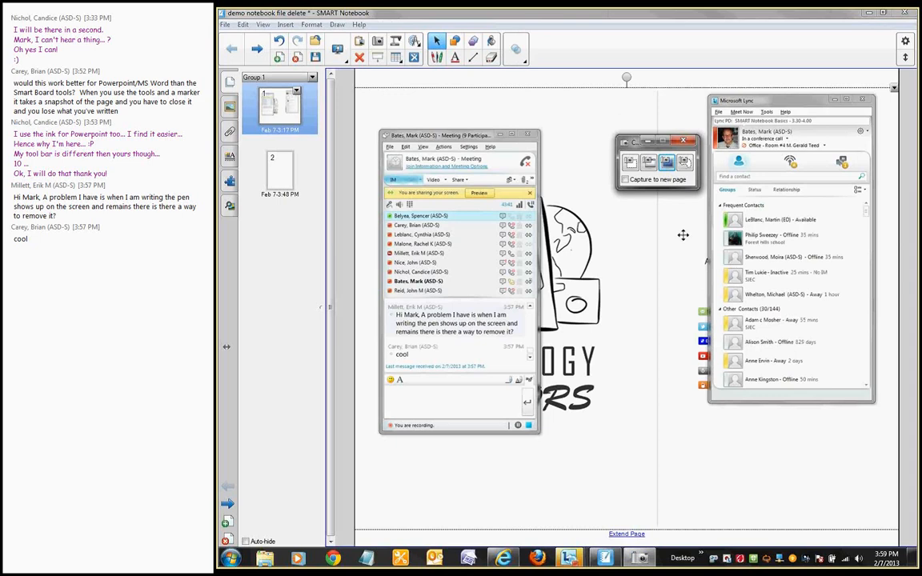
- Make a freehand capture around the globe drawing, move the copy directly above the original globe, and end the screen capture session
{"action": "left_click", "coordinate": [685, 163]}
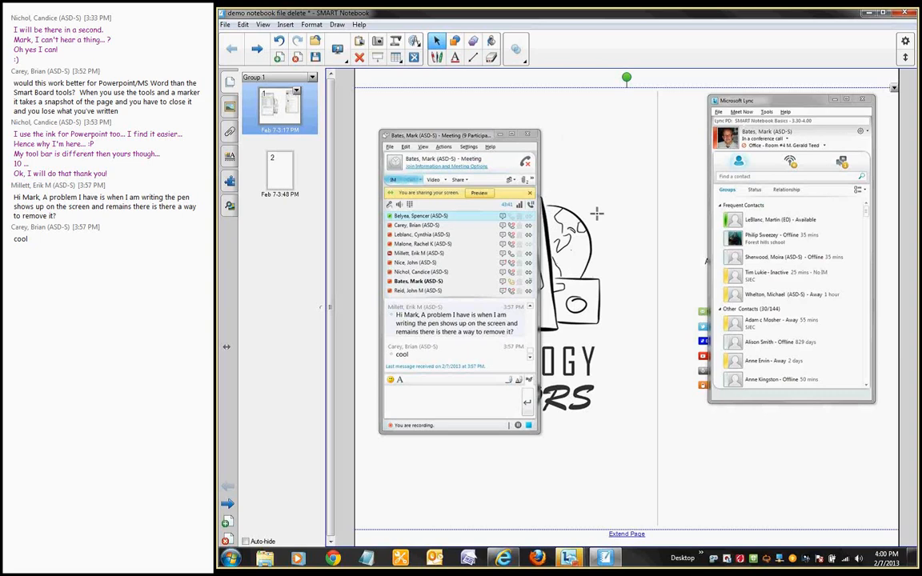
{"action": "left_click_drag", "start_coordinate": [597, 213], "coordinate": [565, 198]}
{"action": "left_click_drag", "start_coordinate": [546, 195], "coordinate": [549, 195]}
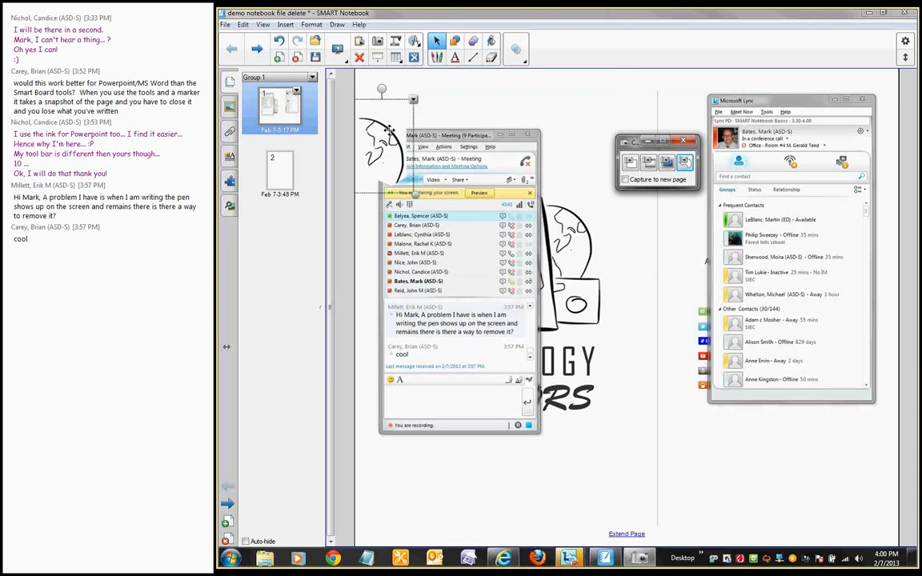
{"action": "left_click_drag", "start_coordinate": [388, 129], "coordinate": [614, 118]}
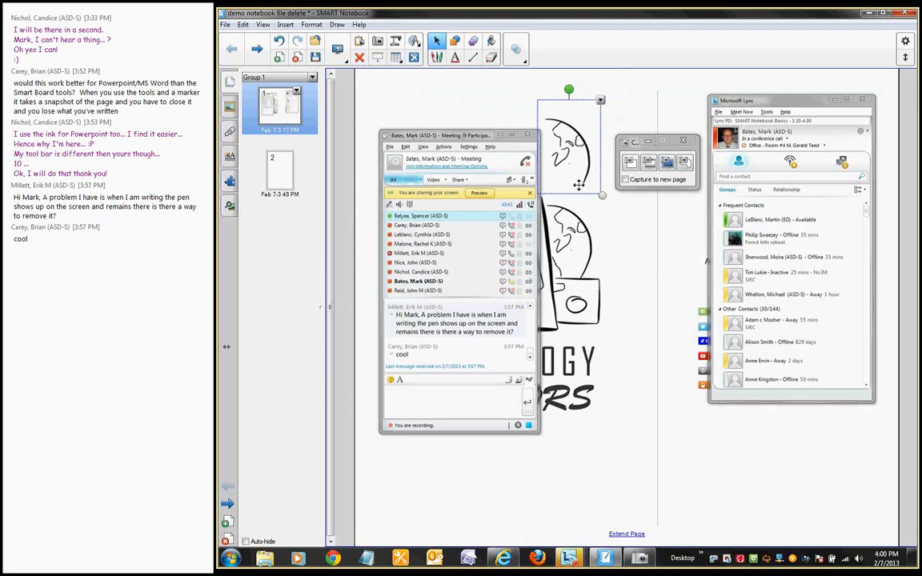
{"action": "left_click", "coordinate": [630, 165]}
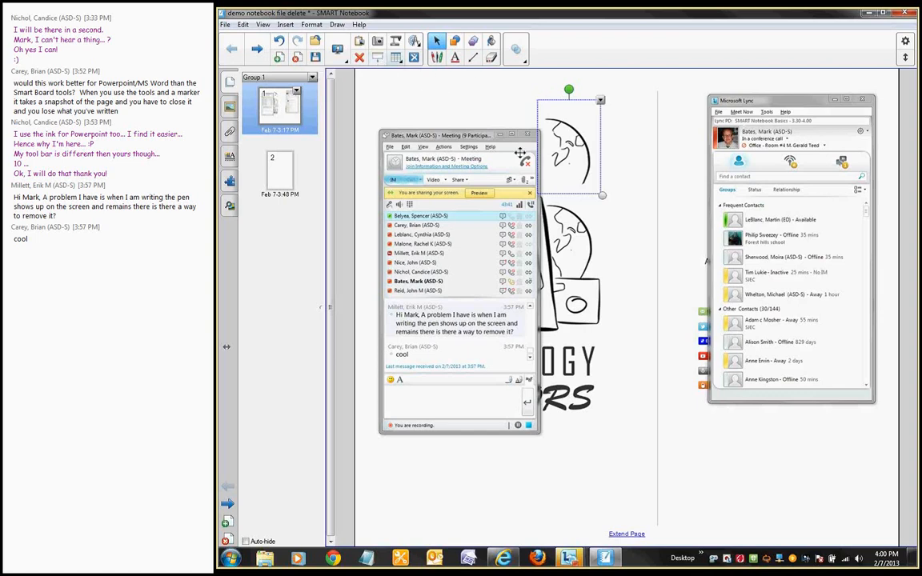
- Cover page 1 with the Screen Shade, pull it back to reveal the page's upper and left areas, and remove it
{"action": "left_click", "coordinate": [378, 57]}
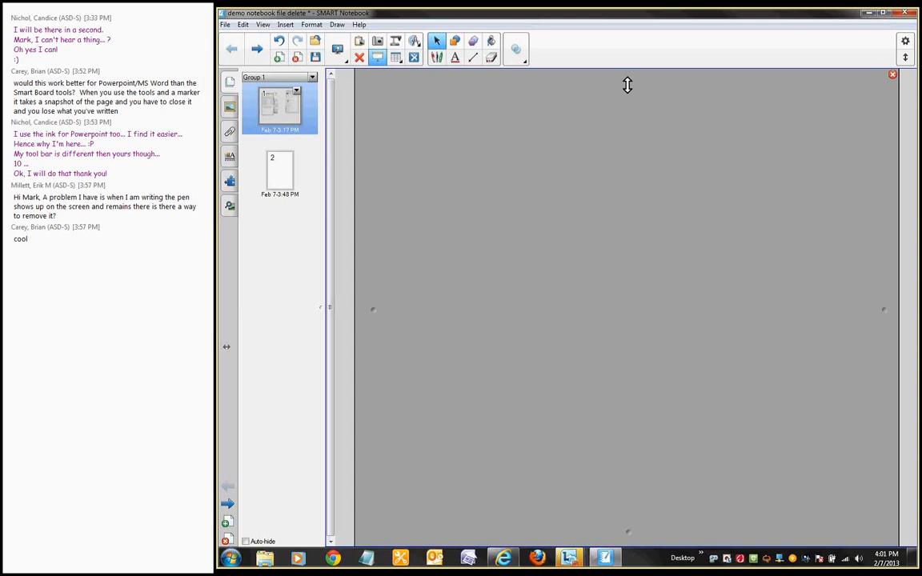
{"action": "left_click_drag", "start_coordinate": [628, 85], "coordinate": [632, 158]}
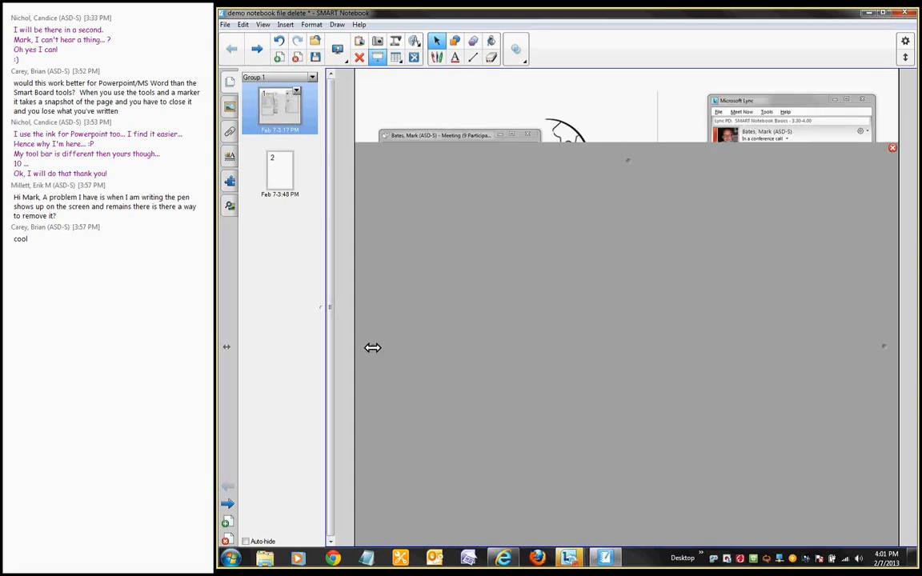
{"action": "left_click_drag", "start_coordinate": [373, 346], "coordinate": [546, 337]}
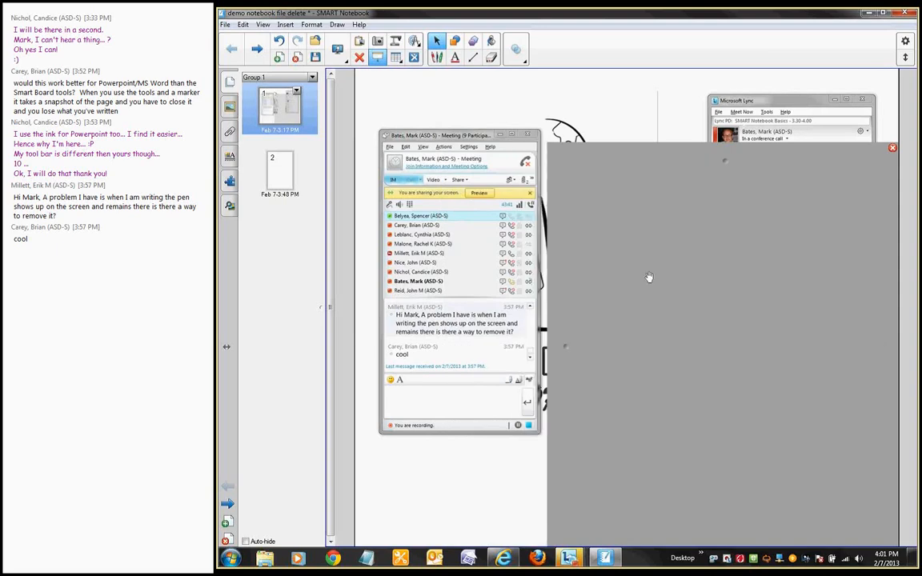
{"action": "left_click", "coordinate": [892, 149]}
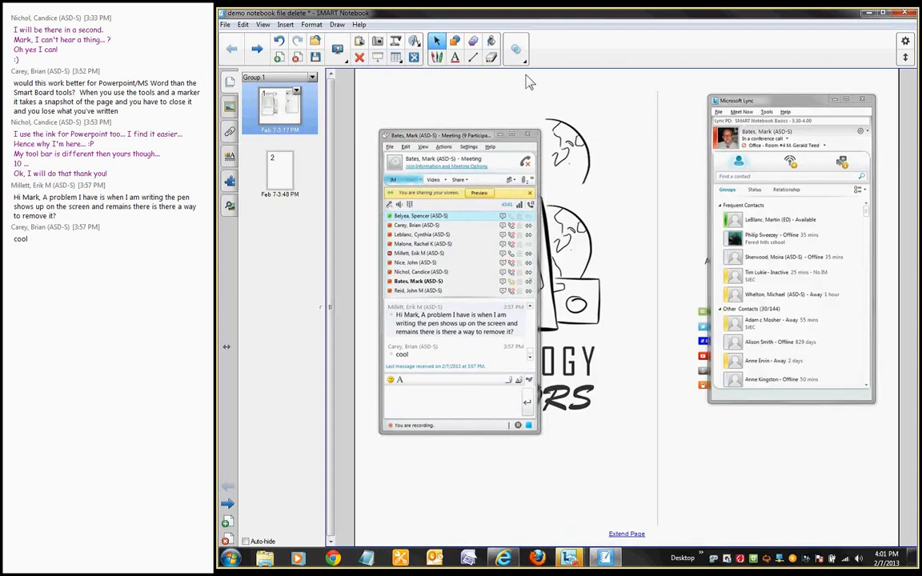
- Insert a protractor on page 1 and look over the other measurement tools without adding one
{"action": "left_click", "coordinate": [414, 42]}
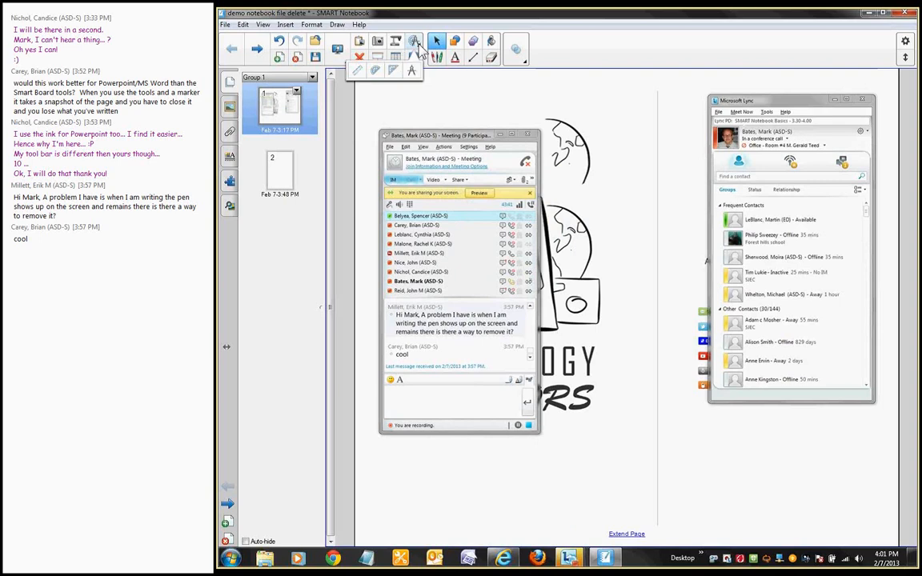
{"action": "left_click", "coordinate": [374, 71]}
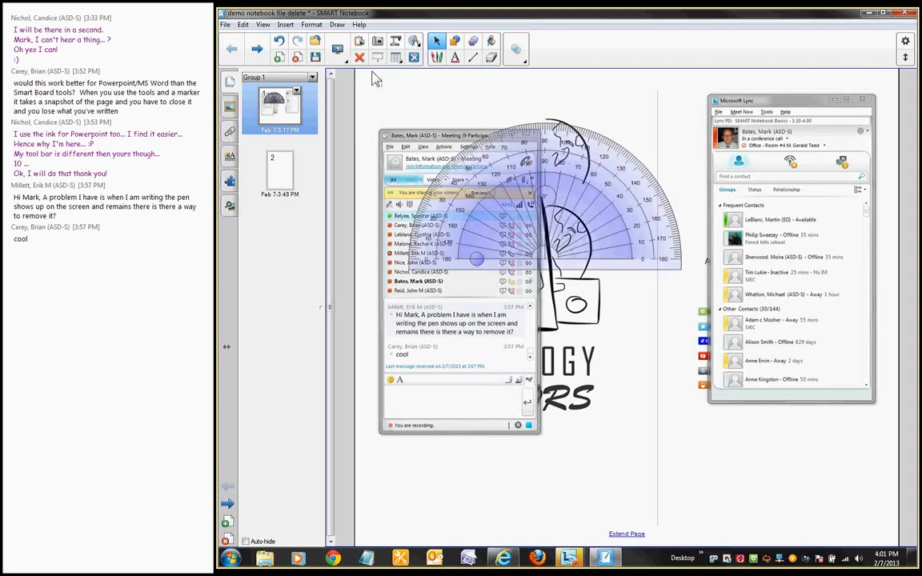
{"action": "left_click", "coordinate": [413, 56]}
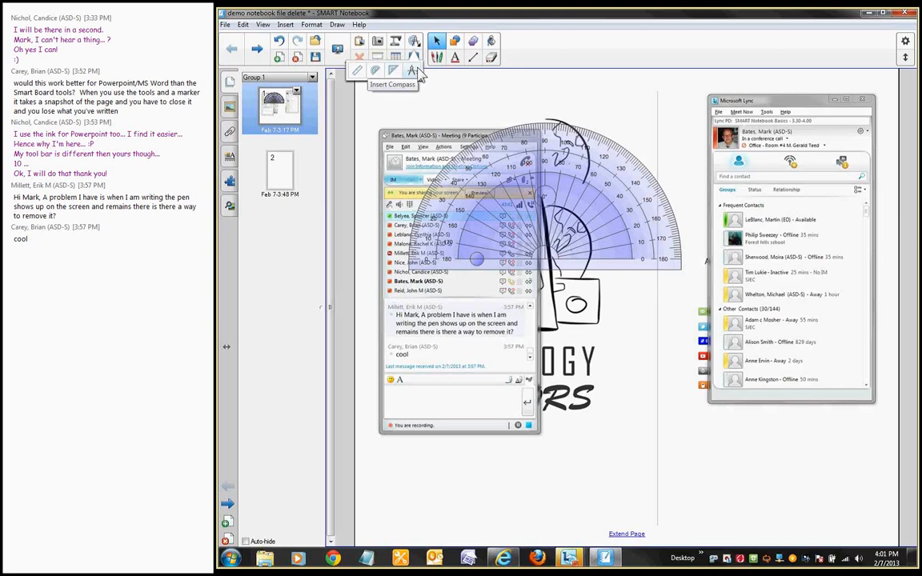
{"action": "left_click", "coordinate": [546, 61]}
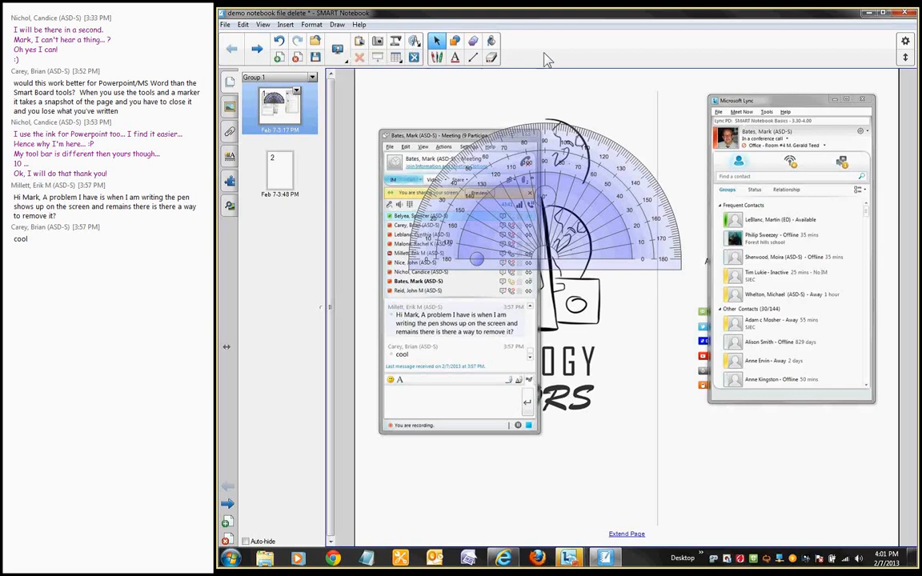
- View the table size grid without inserting a table, and move the protractor to the page's left edge, below the copied globe
{"action": "left_click", "coordinate": [397, 60]}
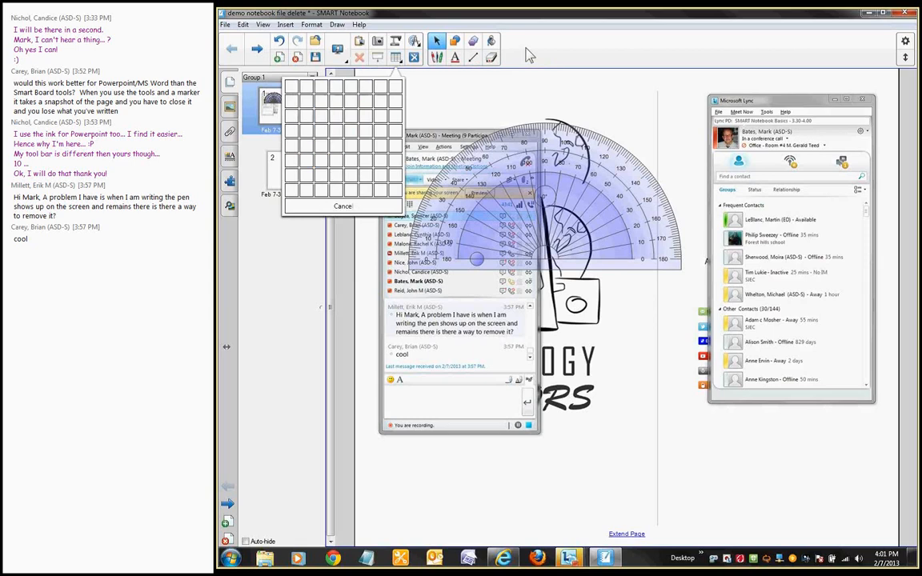
{"action": "left_click", "coordinate": [437, 43]}
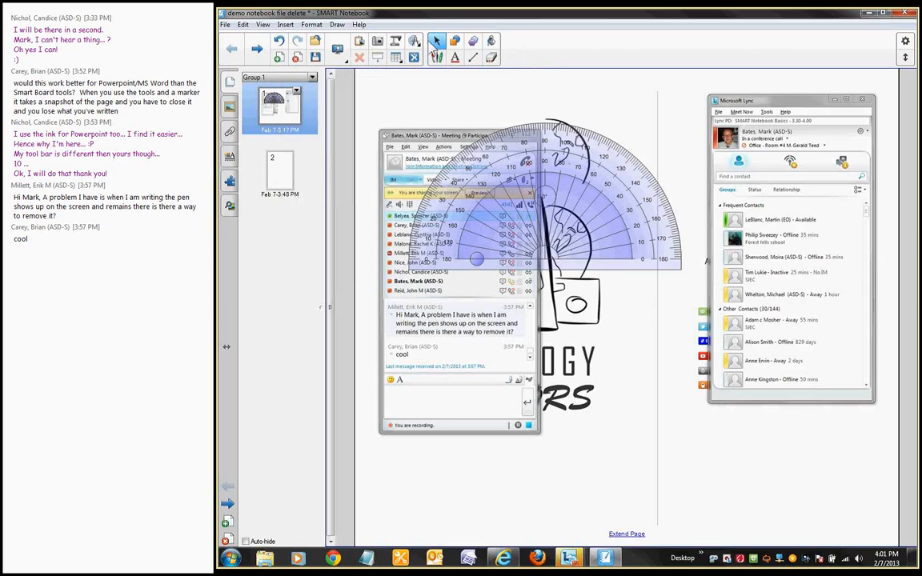
{"action": "left_click_drag", "start_coordinate": [631, 260], "coordinate": [789, 366]}
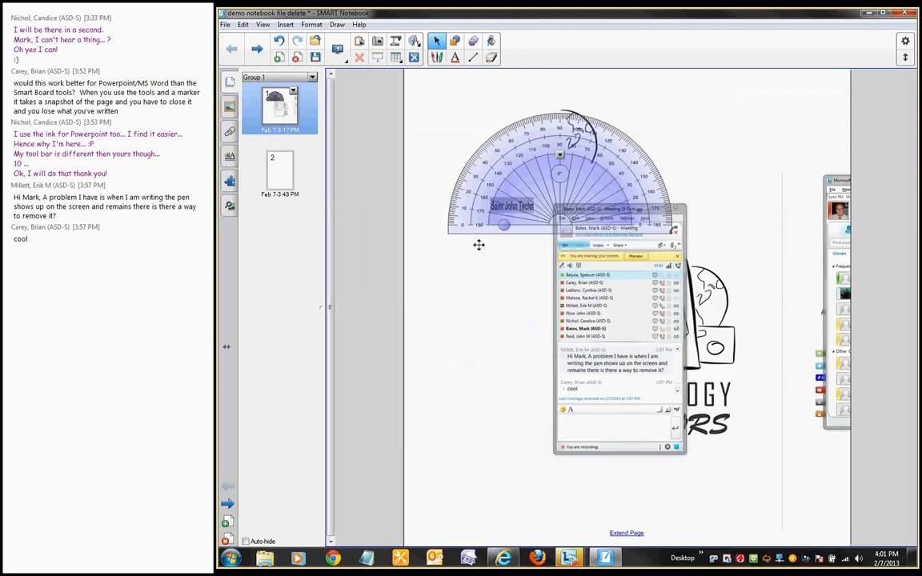
{"action": "left_click_drag", "start_coordinate": [538, 174], "coordinate": [478, 245]}
- Draw a winding red pen stroke past the copied globe, and black crayon strokes crossing the same area
{"action": "left_click", "coordinate": [436, 61]}
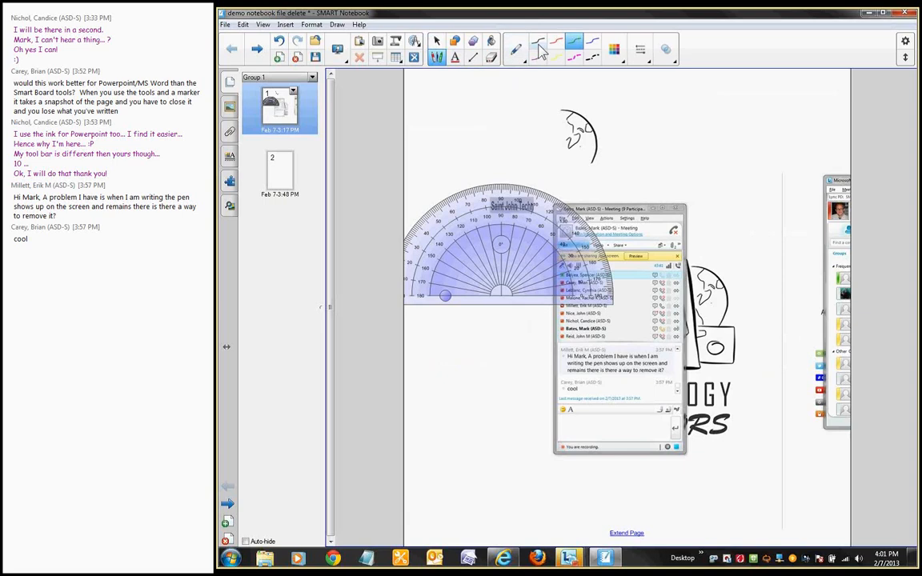
{"action": "left_click", "coordinate": [556, 41]}
{"action": "mouse_move", "coordinate": [511, 95]}
{"action": "left_mouse_down"}
{"action": "mouse_move", "coordinate": [566, 88]}
{"action": "mouse_move", "coordinate": [693, 181]}
{"action": "left_mouse_up"}
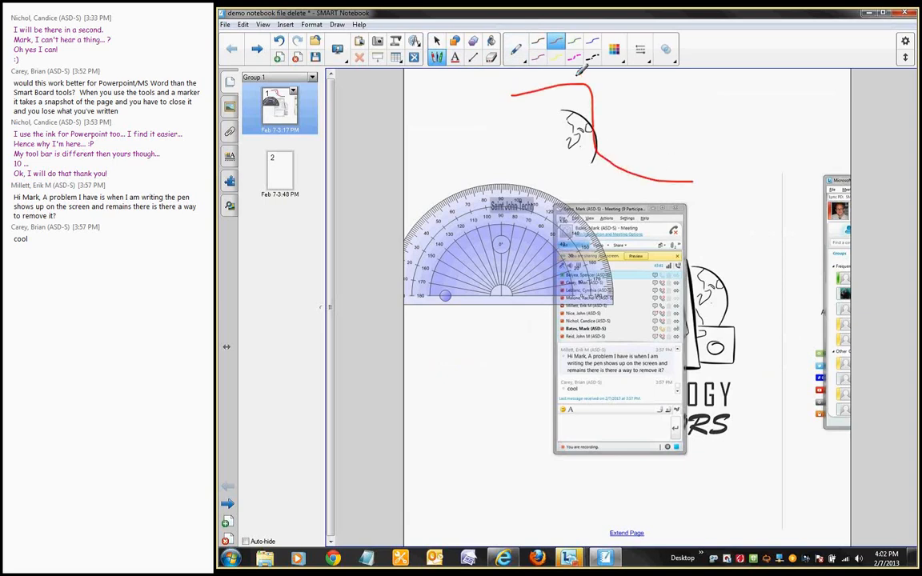
{"action": "left_click", "coordinate": [516, 52]}
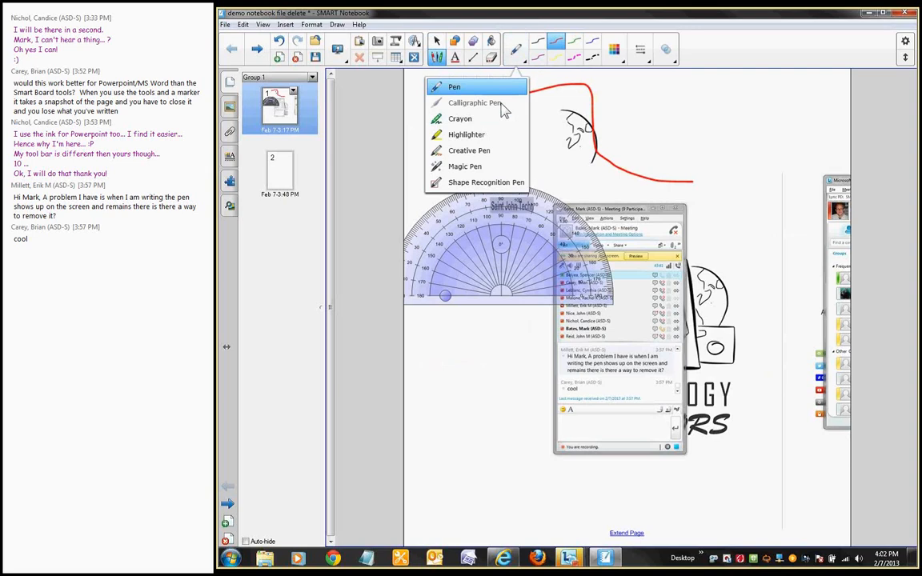
{"action": "left_click", "coordinate": [460, 119]}
{"action": "mouse_move", "coordinate": [463, 131]}
{"action": "left_mouse_down"}
{"action": "mouse_move", "coordinate": [544, 113]}
{"action": "mouse_move", "coordinate": [570, 163]}
{"action": "mouse_move", "coordinate": [658, 130]}
{"action": "mouse_move", "coordinate": [706, 149]}
{"action": "left_mouse_up"}
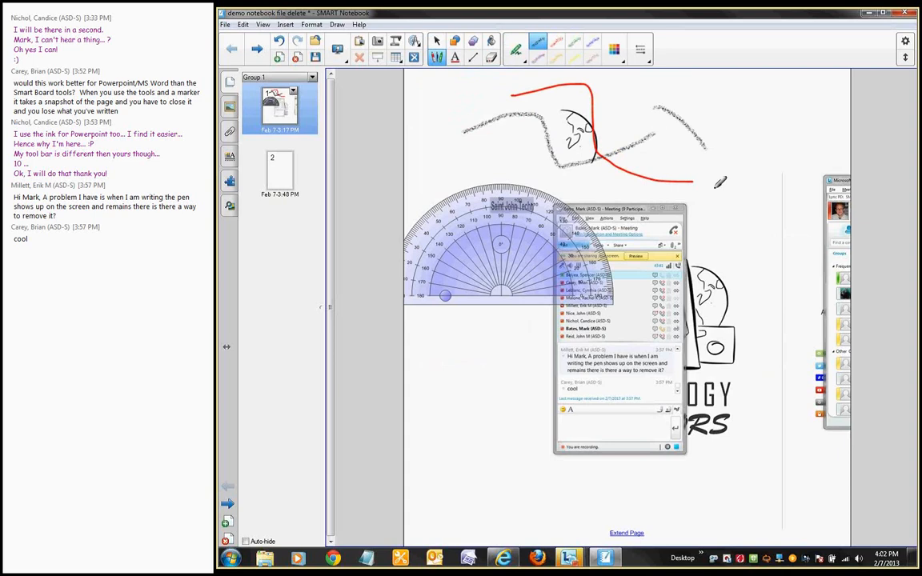
- Draw a circle, an ellipse and a rectangle near the page's upper edge with the Shape Recognition Pen
{"action": "left_click", "coordinate": [522, 63]}
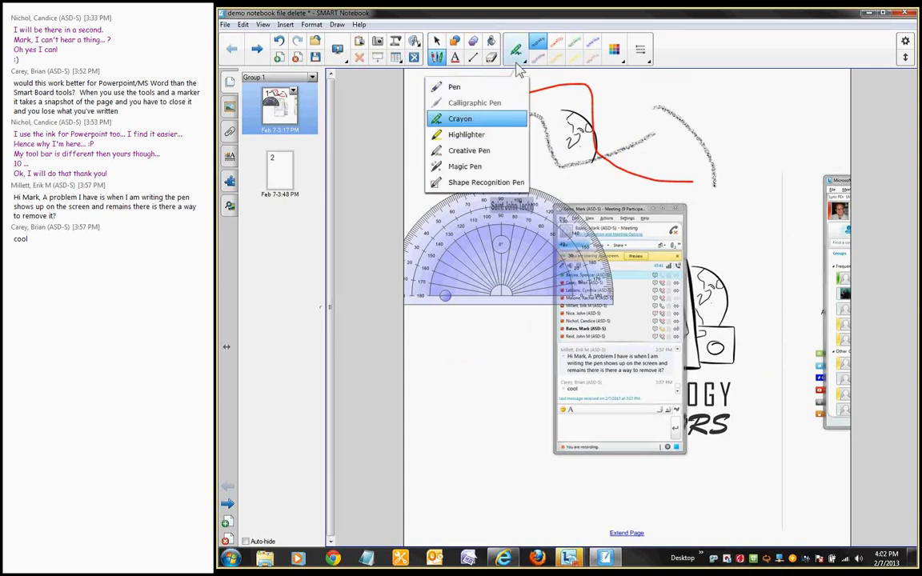
{"action": "left_click", "coordinate": [501, 185]}
{"action": "mouse_move", "coordinate": [470, 124]}
{"action": "left_mouse_down"}
{"action": "mouse_move", "coordinate": [437, 144]}
{"action": "mouse_move", "coordinate": [485, 141]}
{"action": "mouse_move", "coordinate": [481, 125]}
{"action": "left_mouse_up"}
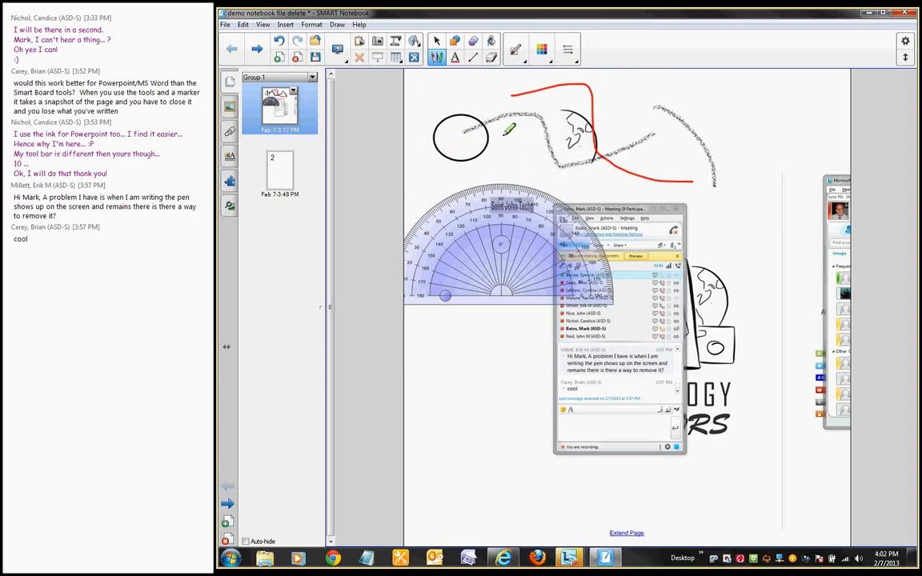
{"action": "mouse_move", "coordinate": [522, 121]}
{"action": "left_mouse_down"}
{"action": "mouse_move", "coordinate": [506, 143]}
{"action": "mouse_move", "coordinate": [527, 166]}
{"action": "mouse_move", "coordinate": [524, 122]}
{"action": "left_mouse_up"}
{"action": "mouse_move", "coordinate": [614, 97]}
{"action": "left_mouse_down"}
{"action": "mouse_move", "coordinate": [617, 141]}
{"action": "mouse_move", "coordinate": [664, 131]}
{"action": "mouse_move", "coordinate": [669, 79]}
{"action": "mouse_move", "coordinate": [611, 94]}
{"action": "left_mouse_up"}
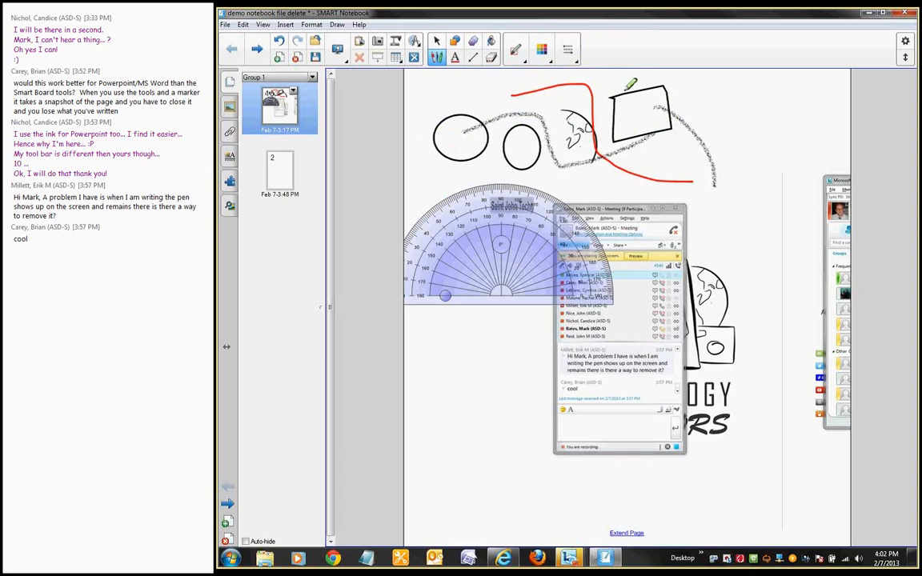
- Draw a large unfilled circle and an unfilled square with the Shapes tool, plus a smaller square with a reddish-brown fill inside the circle
{"action": "left_click", "coordinate": [455, 40]}
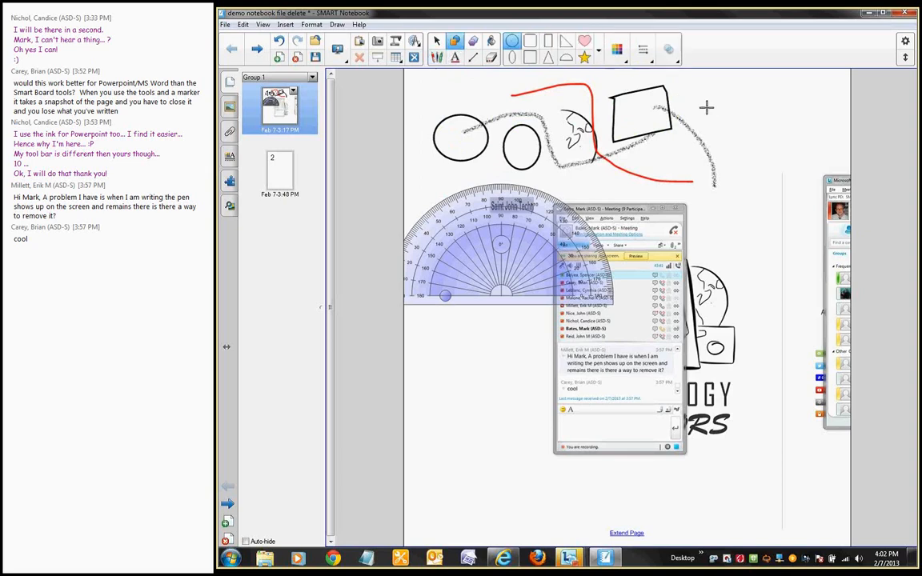
{"action": "left_click_drag", "start_coordinate": [707, 107], "coordinate": [774, 171]}
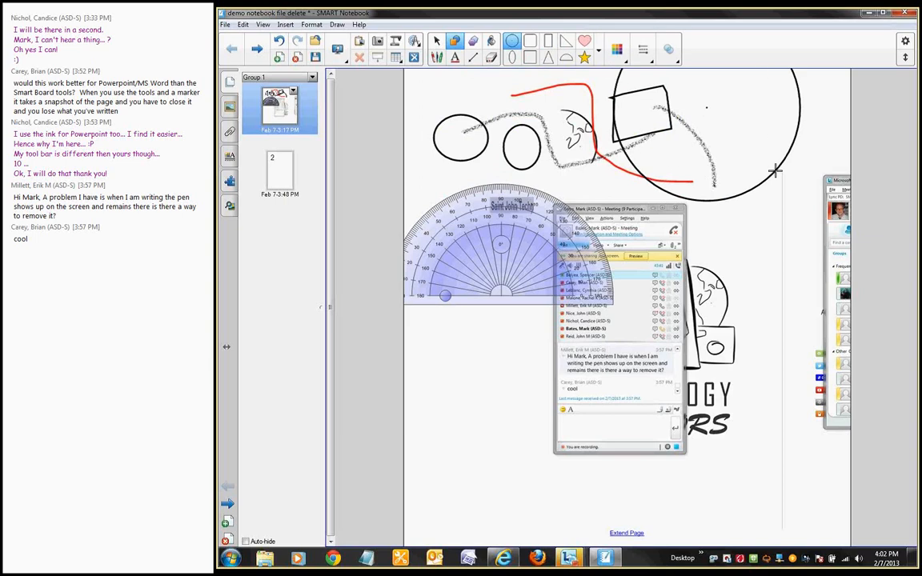
{"action": "left_click", "coordinate": [530, 57]}
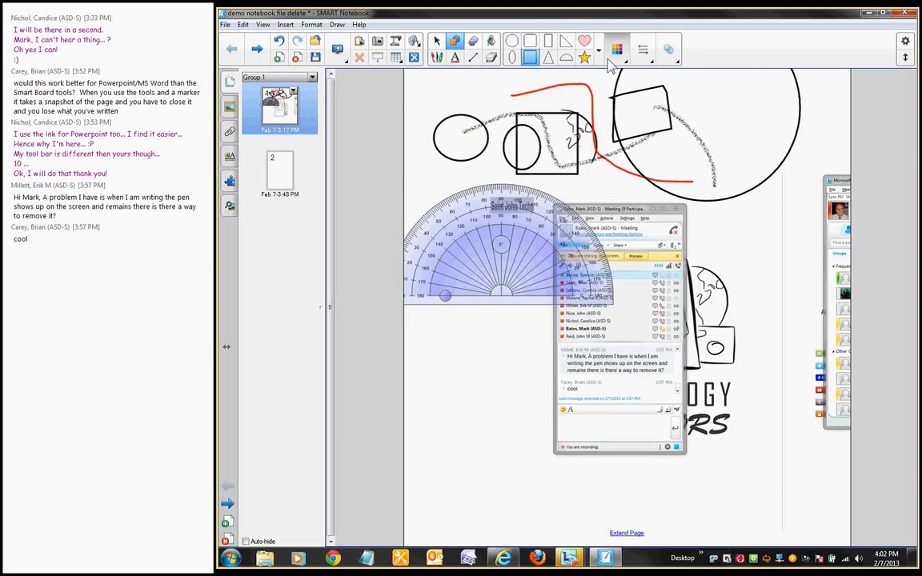
{"action": "left_click", "coordinate": [616, 48]}
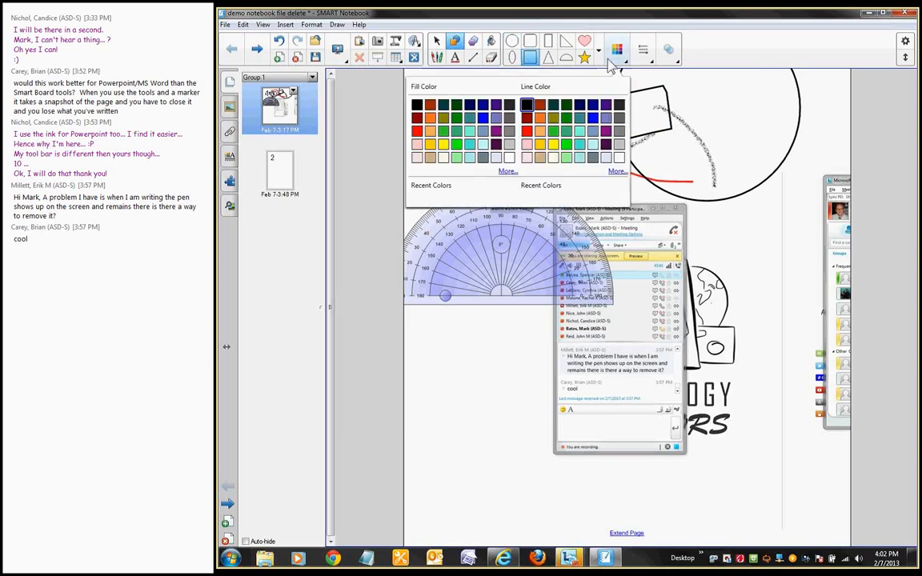
{"action": "left_click", "coordinate": [430, 109]}
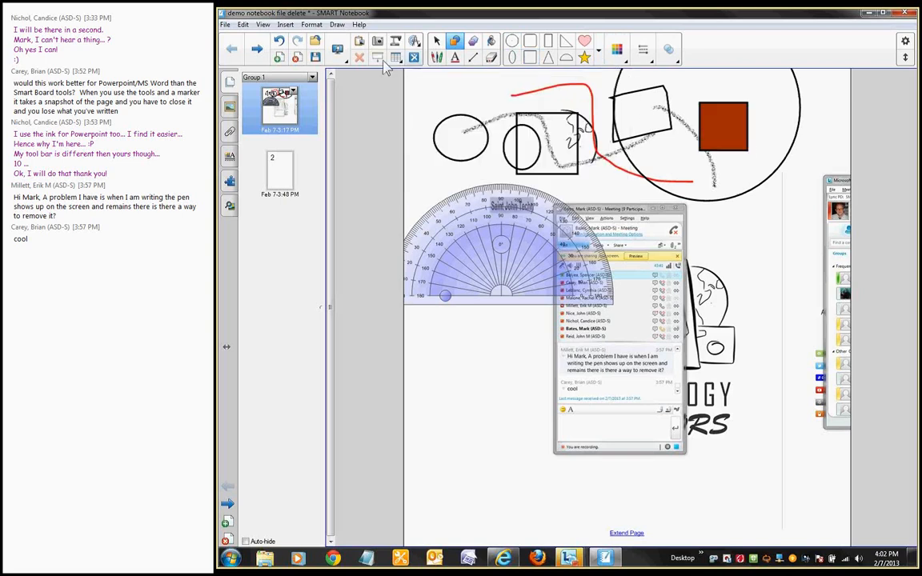
- Draw two gold stars and two pink hearts at different places on page 1 using the preset shapes
{"action": "left_click", "coordinate": [585, 59]}
{"action": "left_click_drag", "start_coordinate": [598, 105], "coordinate": [672, 150]}
{"action": "left_click_drag", "start_coordinate": [708, 202], "coordinate": [750, 263]}
{"action": "left_click", "coordinate": [585, 42]}
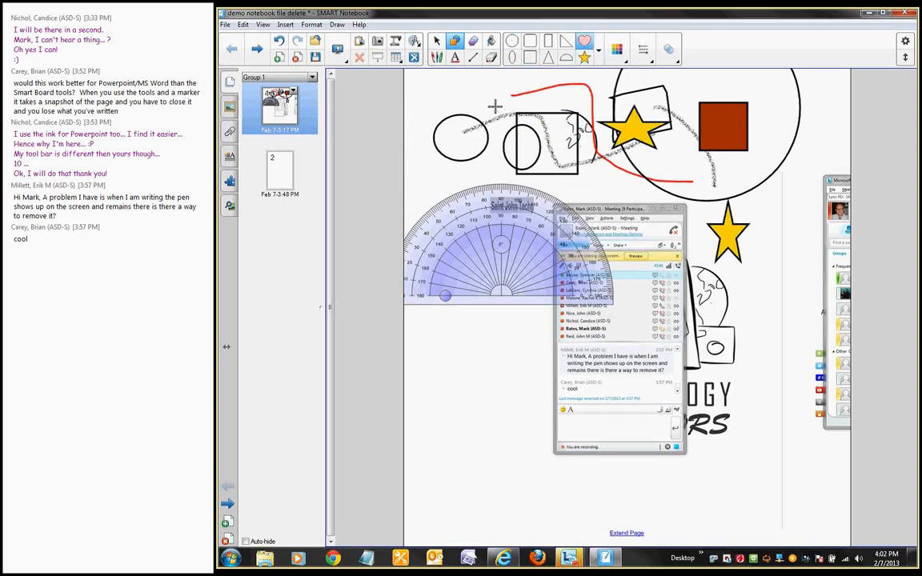
{"action": "left_click_drag", "start_coordinate": [494, 103], "coordinate": [583, 159]}
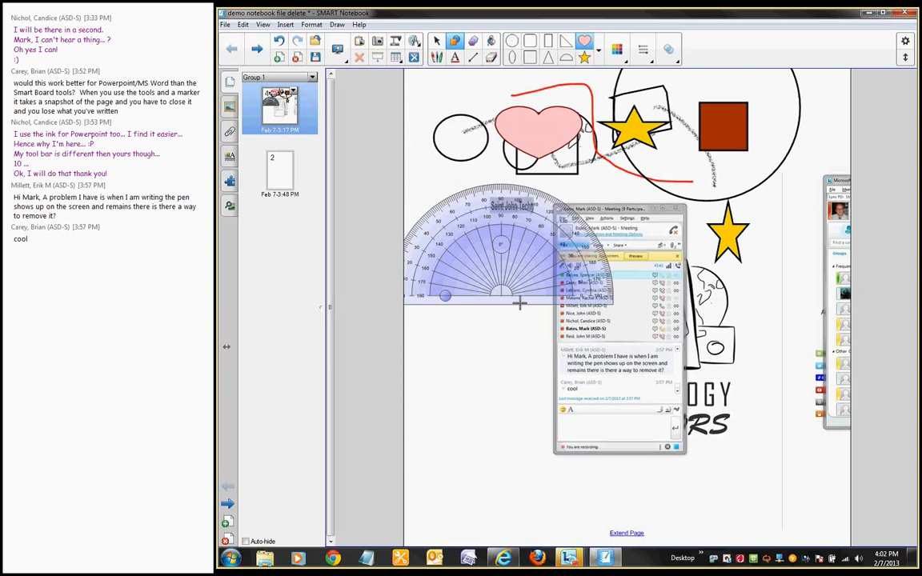
{"action": "left_click_drag", "start_coordinate": [510, 308], "coordinate": [577, 361]}
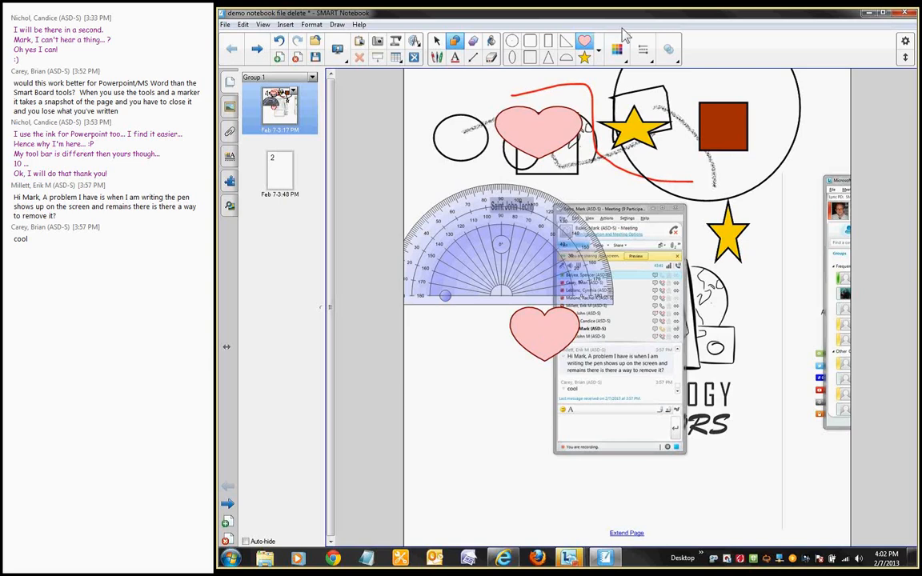
- Give the reddish-brown square inside the large circle an orange fill and a yellow outline
{"action": "left_click", "coordinate": [620, 53]}
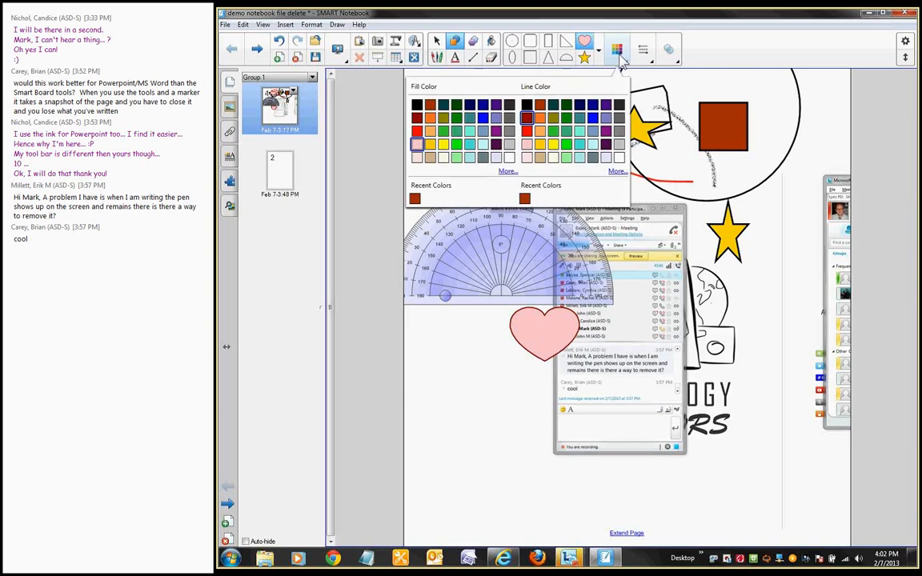
{"action": "left_click", "coordinate": [526, 119]}
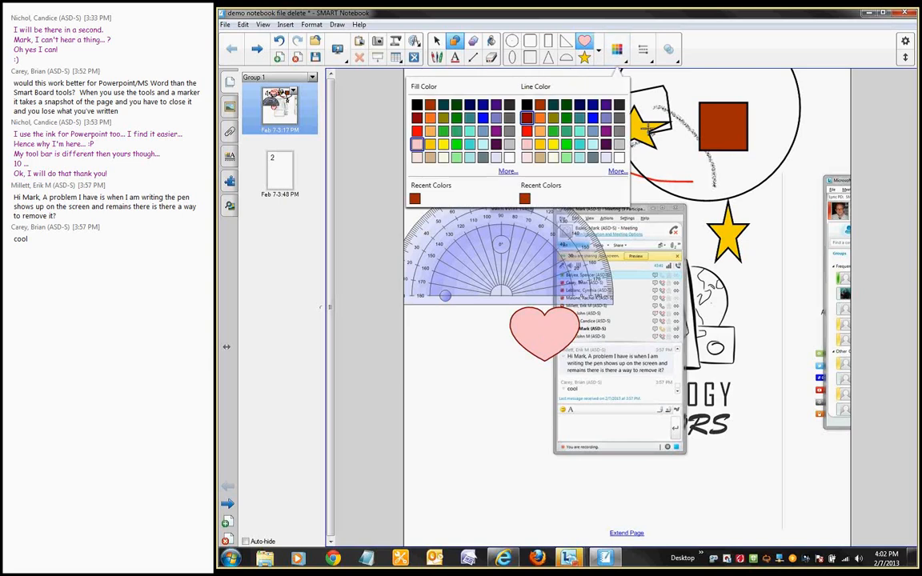
{"action": "left_click", "coordinate": [718, 141]}
{"action": "left_click", "coordinate": [733, 129]}
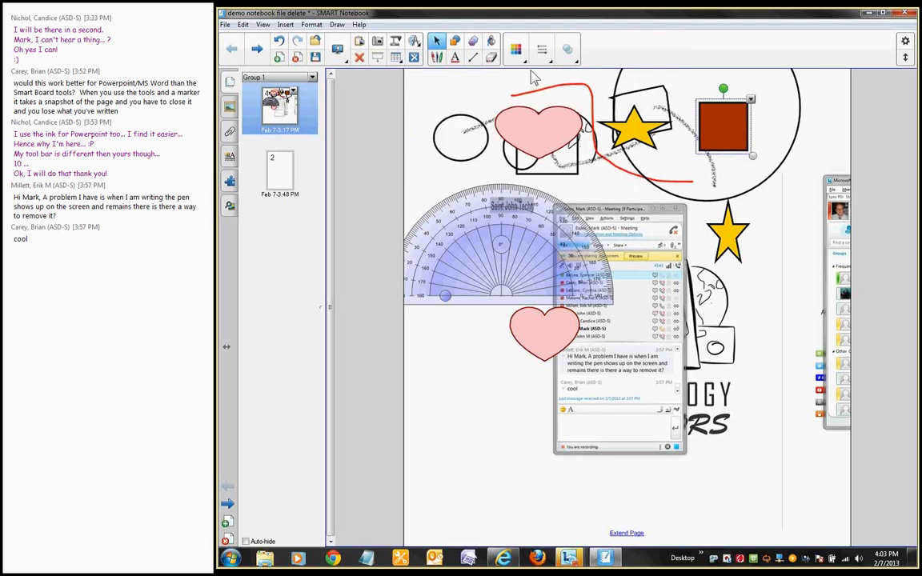
{"action": "left_click", "coordinate": [515, 49]}
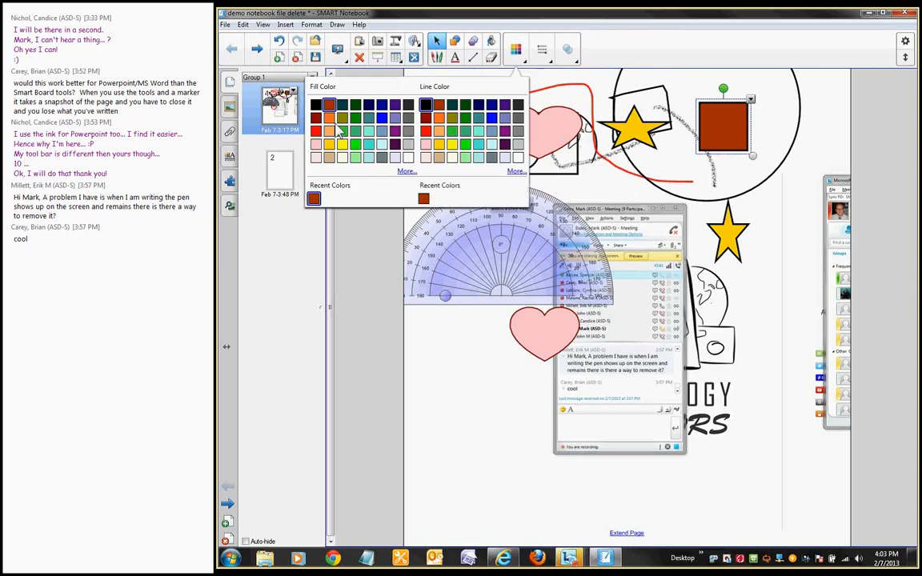
{"action": "left_click", "coordinate": [329, 117]}
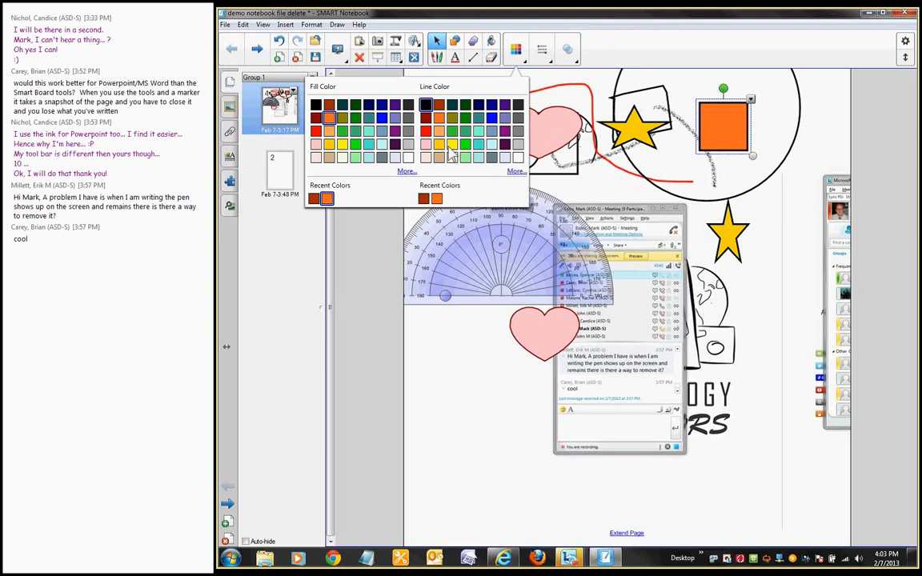
- Make the orange square partly transparent and move it down over the large circle's lower edge
{"action": "left_click", "coordinate": [567, 51]}
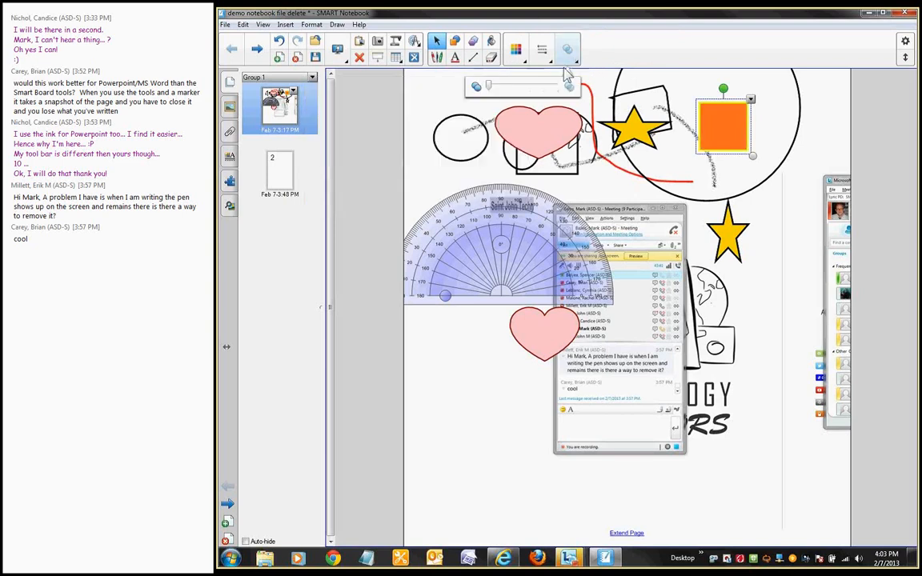
{"action": "left_click_drag", "start_coordinate": [489, 86], "coordinate": [527, 85]}
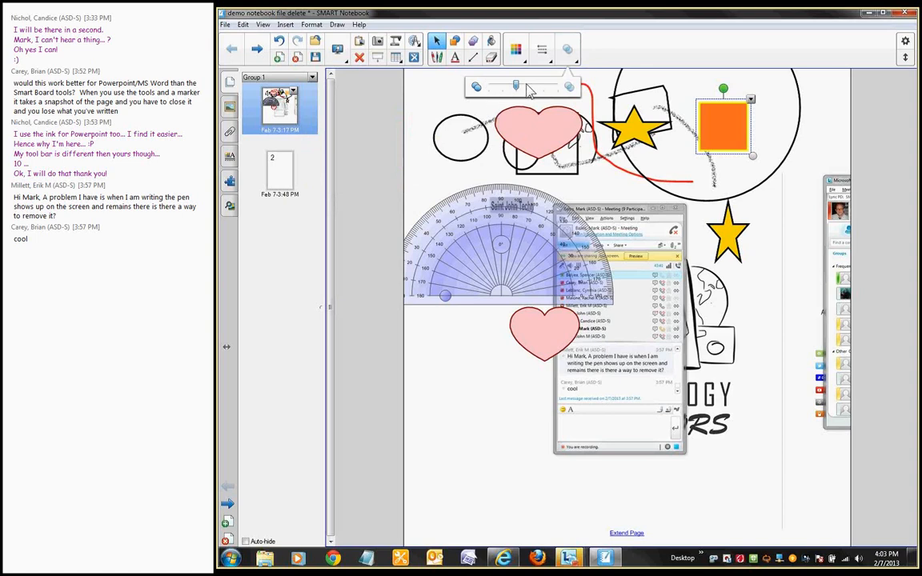
{"action": "left_click_drag", "start_coordinate": [726, 134], "coordinate": [721, 210]}
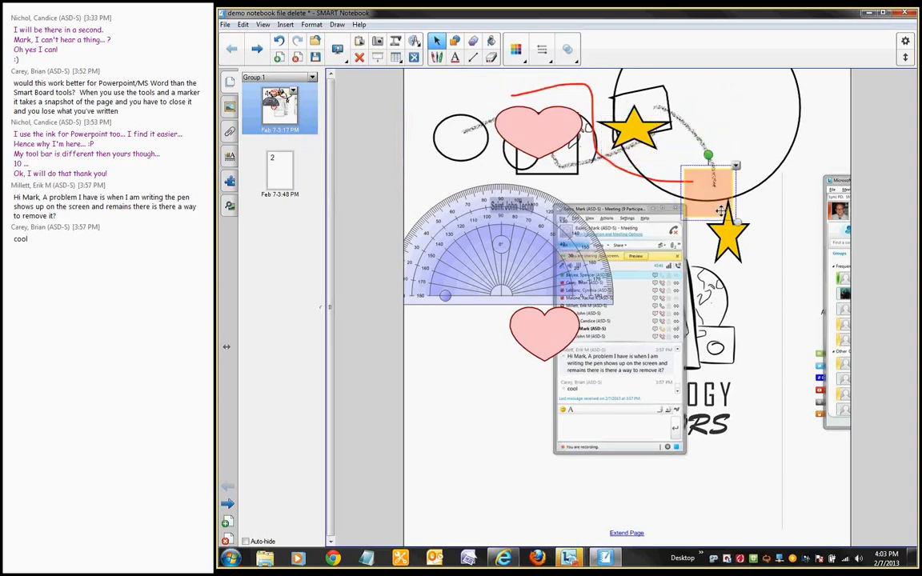
- Thicken the transparent square's yellow outline using a wide solid line style
{"action": "left_click", "coordinate": [541, 55]}
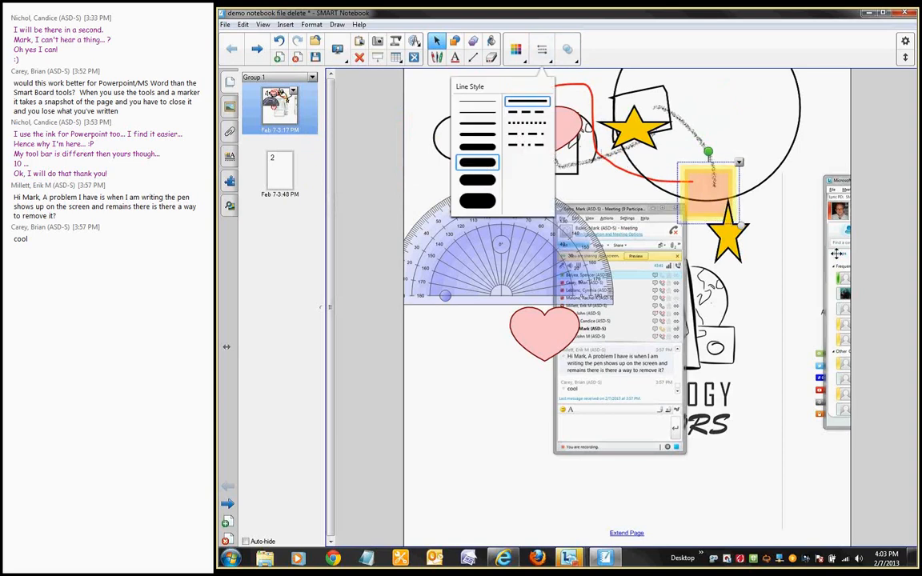
{"action": "left_click", "coordinate": [761, 247]}
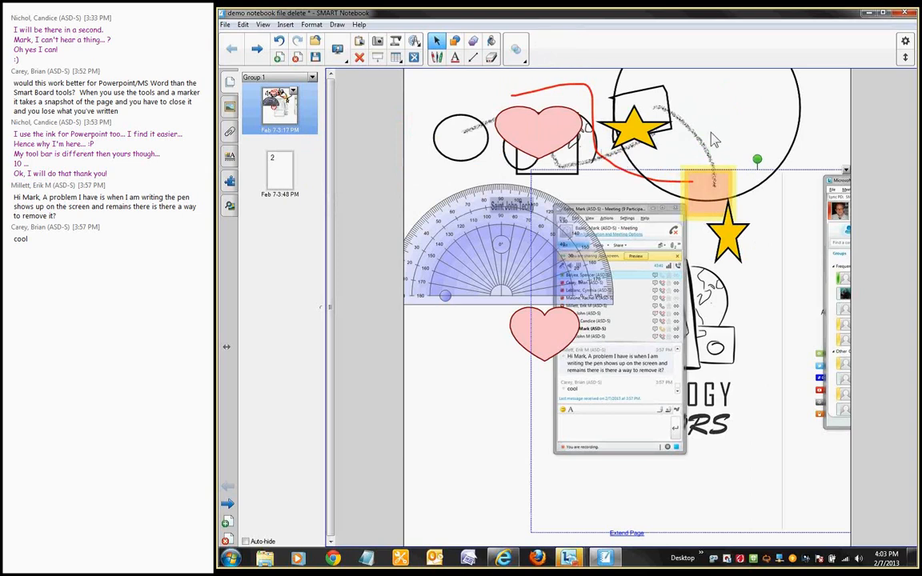
- Draw a plain black line across the page's upper area and a thick blue square-ended line inside the large circle
{"action": "left_click", "coordinate": [473, 57]}
{"action": "left_click_drag", "start_coordinate": [440, 87], "coordinate": [704, 76]}
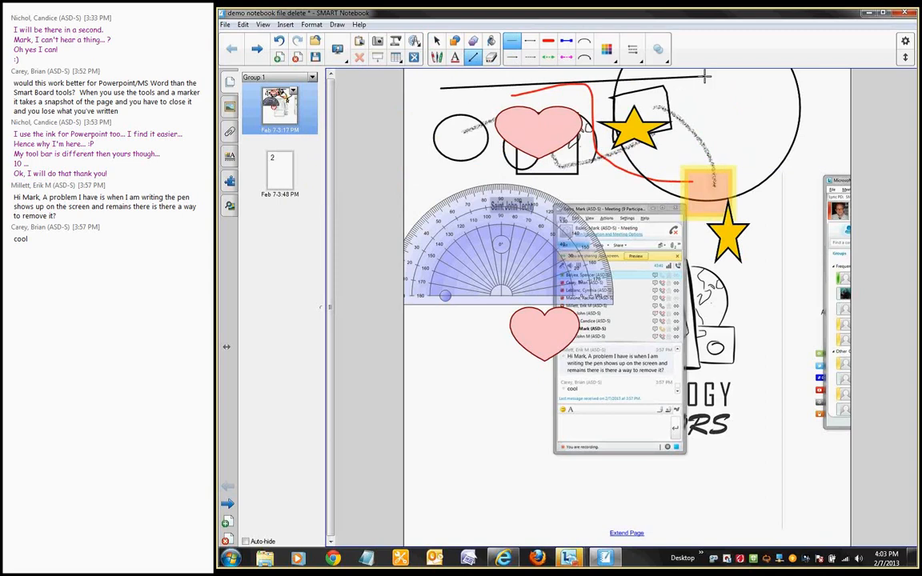
{"action": "left_click", "coordinate": [566, 41]}
{"action": "left_click_drag", "start_coordinate": [764, 87], "coordinate": [742, 180]}
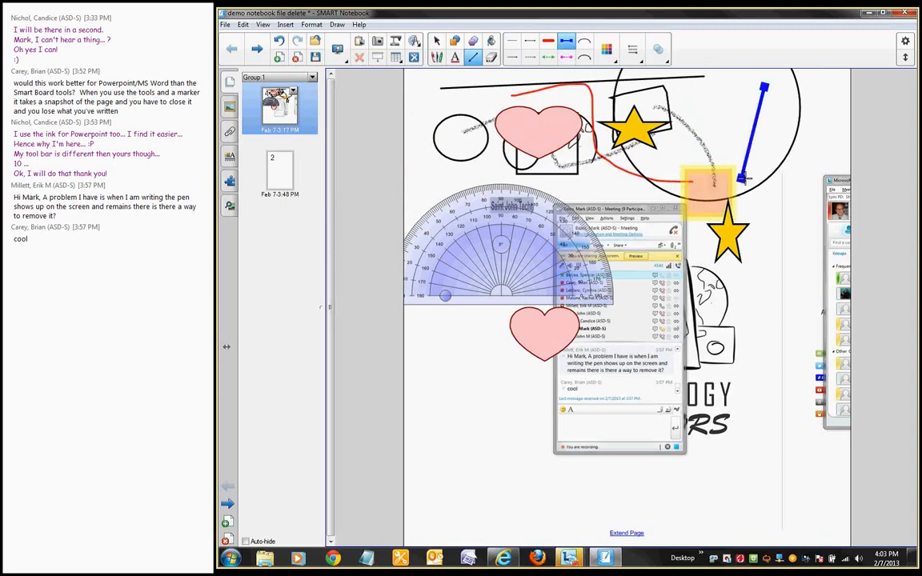
- Add a text object reading "Text Box" near the middle of page 2
{"action": "left_click", "coordinate": [276, 183]}
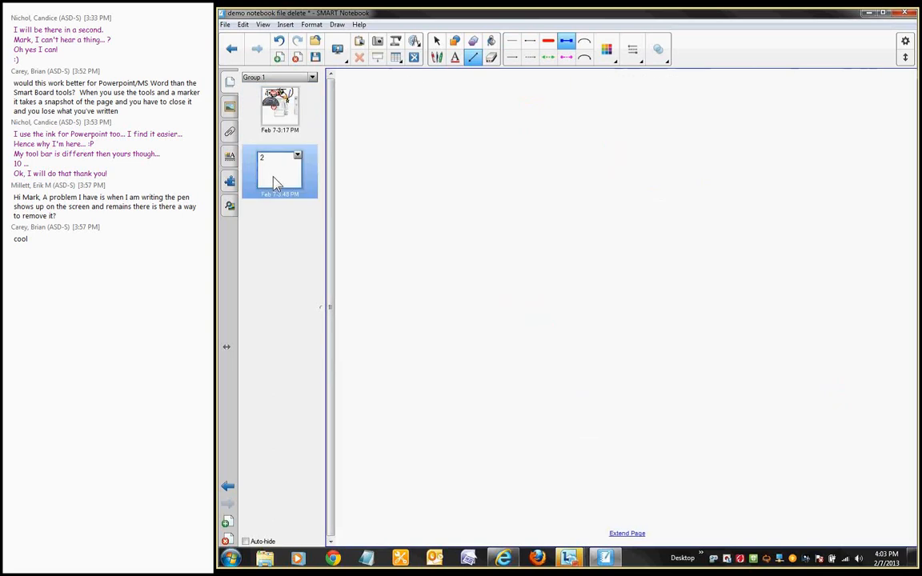
{"action": "left_click", "coordinate": [455, 60]}
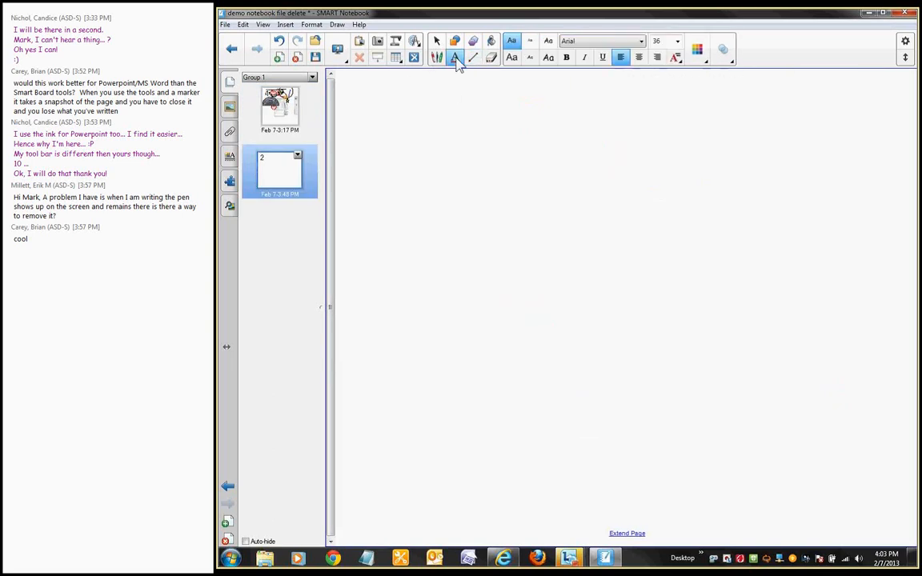
{"action": "left_click", "coordinate": [463, 128]}
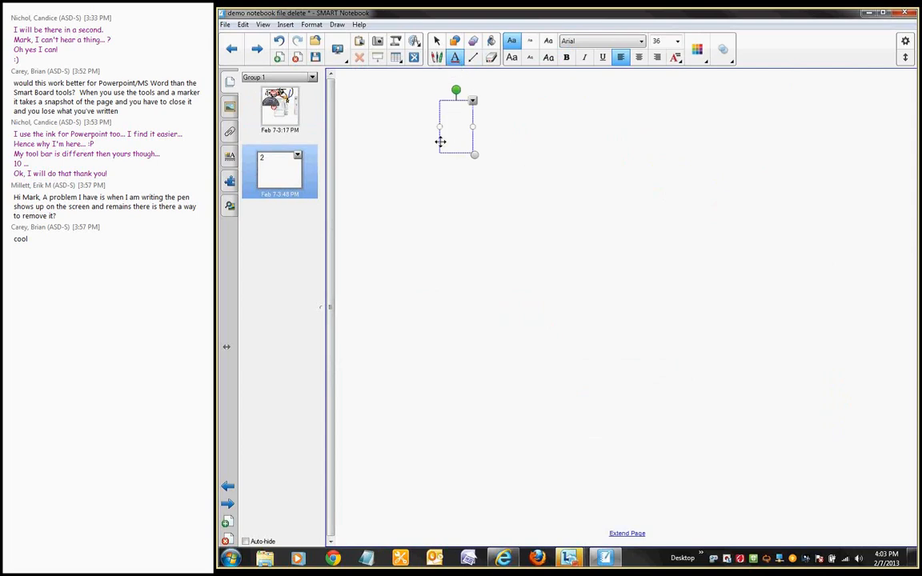
{"action": "left_click_drag", "start_coordinate": [472, 126], "coordinate": [551, 248]}
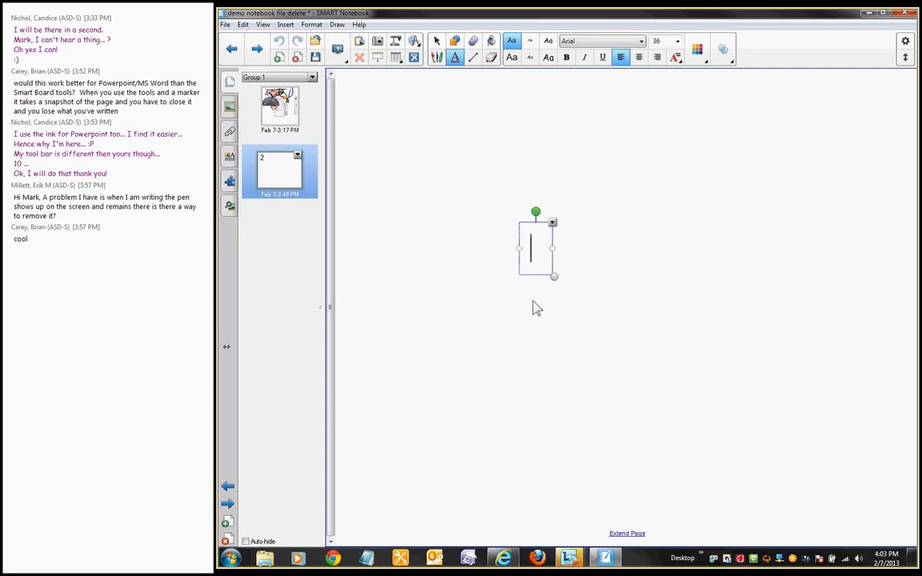
{"action": "type", "text": "Text "}
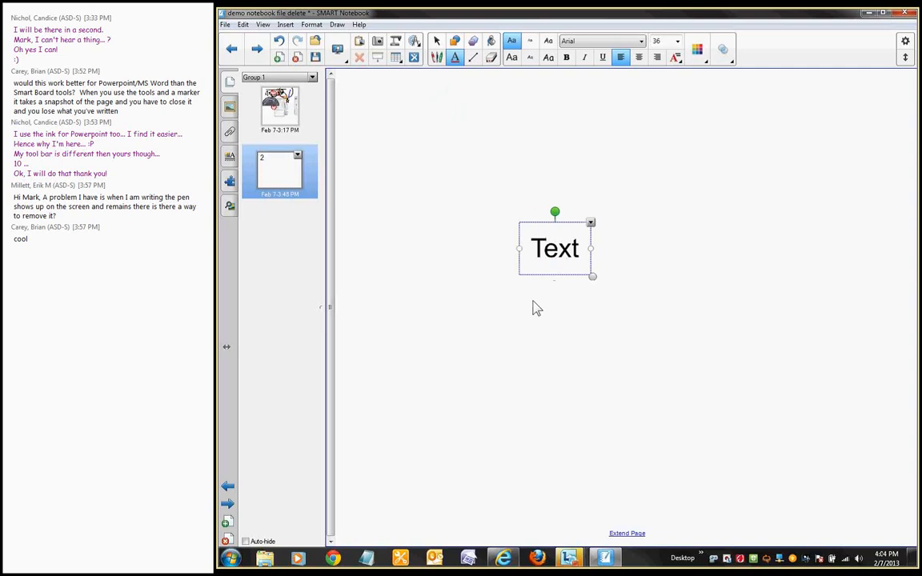
{"action": "type", "text": "Box"}
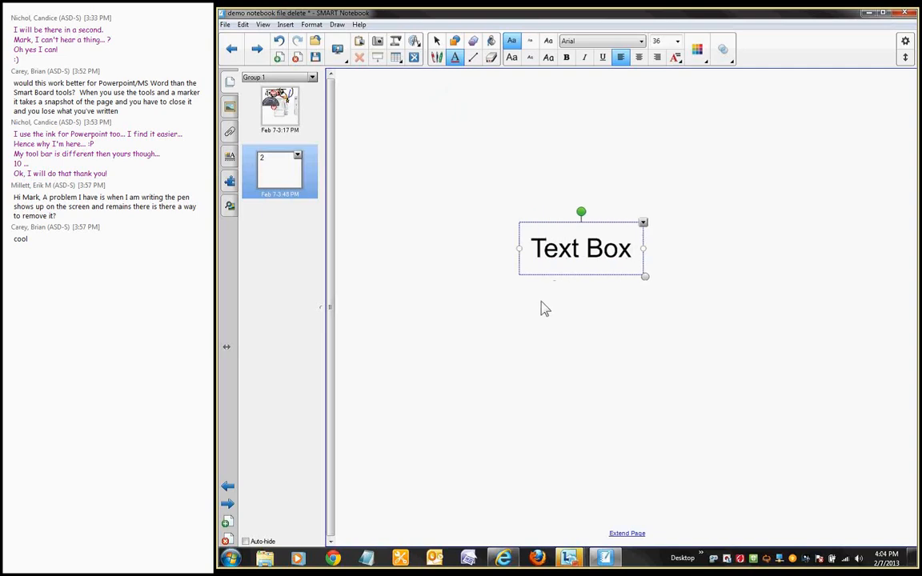
- Select the "Text Box" object and move it up toward the page's upper edge
{"action": "left_click", "coordinate": [436, 41]}
{"action": "left_click", "coordinate": [558, 251]}
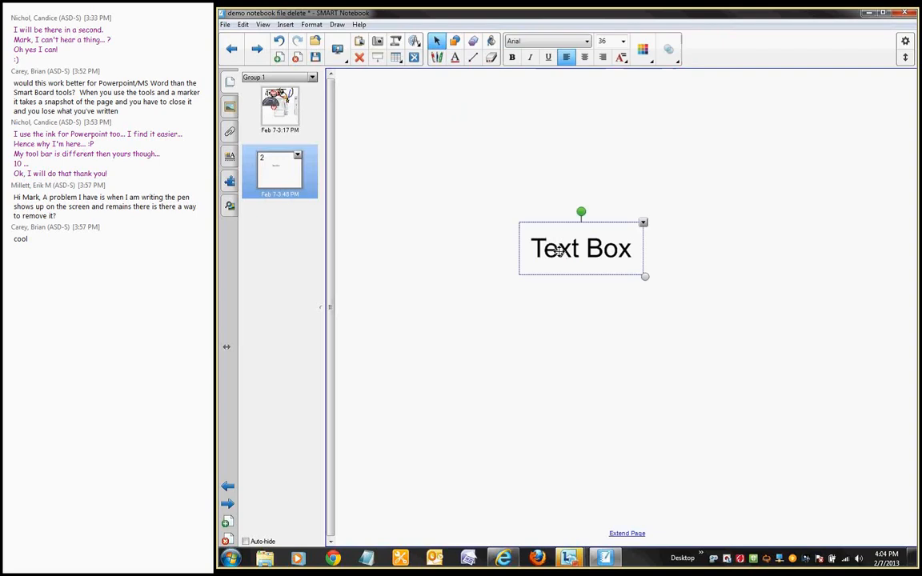
{"action": "left_click_drag", "start_coordinate": [558, 250], "coordinate": [514, 162]}
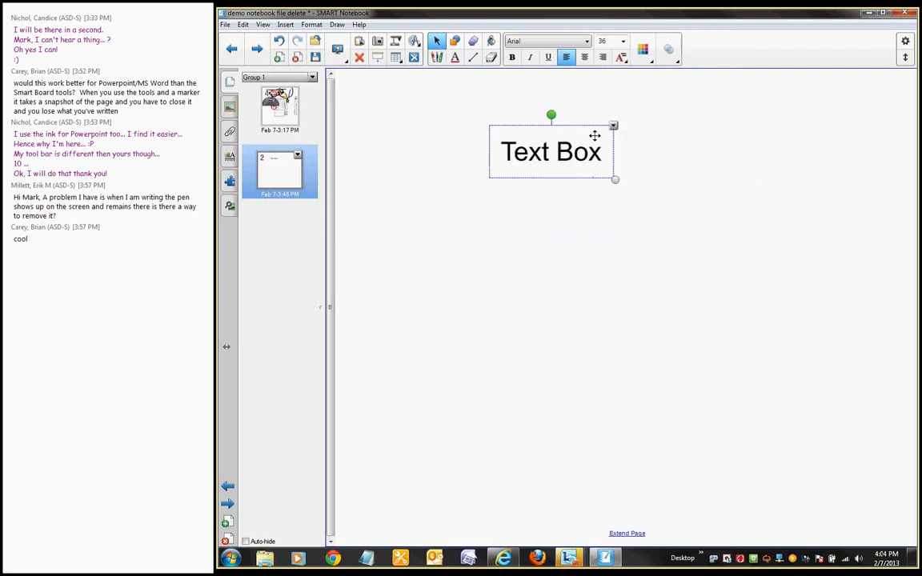
- Color the "Text Box" text blue and set its font size to 72
{"action": "left_click", "coordinate": [644, 51]}
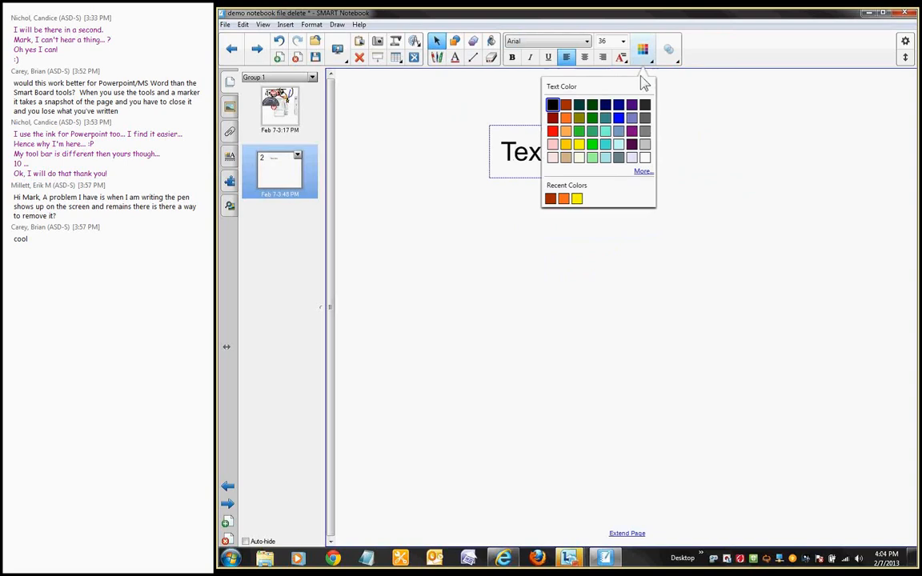
{"action": "left_click", "coordinate": [621, 118]}
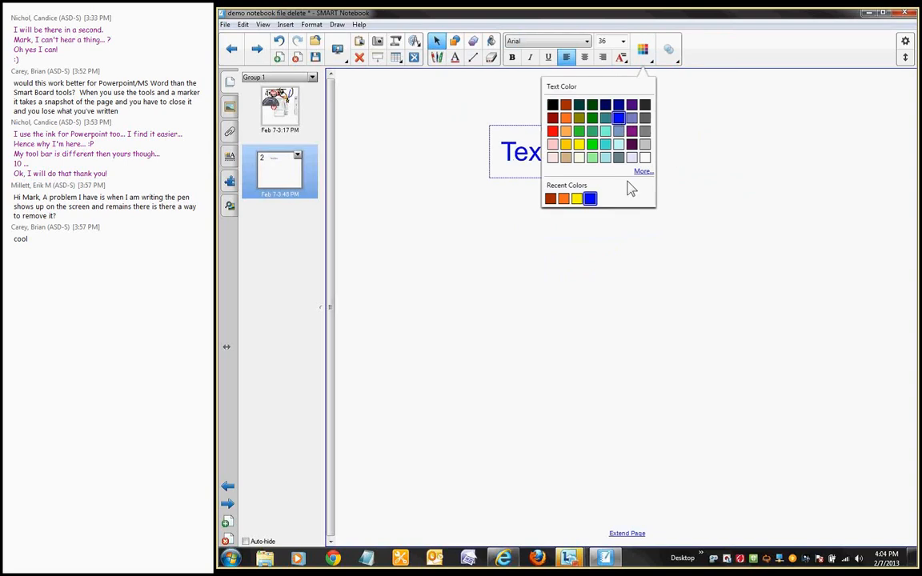
{"action": "left_click", "coordinate": [669, 156]}
{"action": "left_click", "coordinate": [583, 143]}
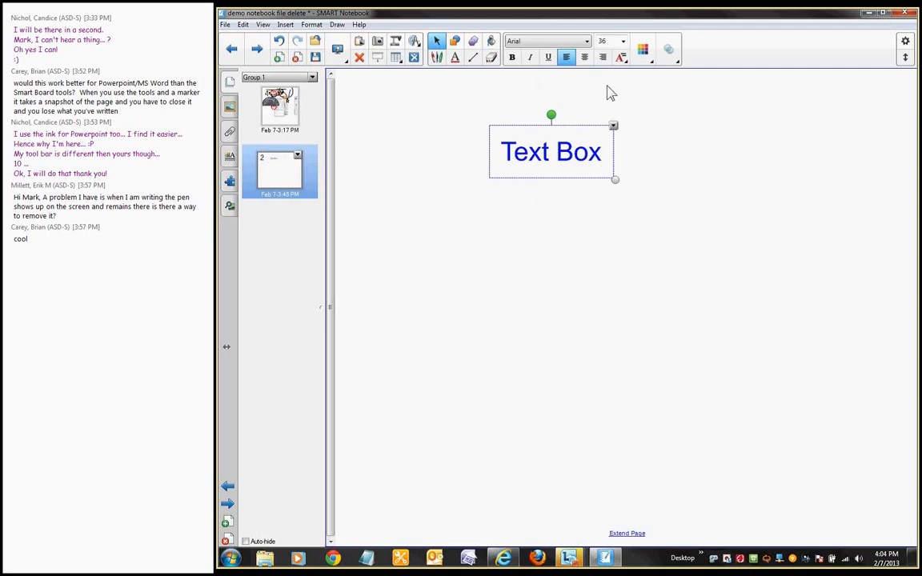
{"action": "left_click", "coordinate": [618, 44]}
{"action": "left_click", "coordinate": [622, 42]}
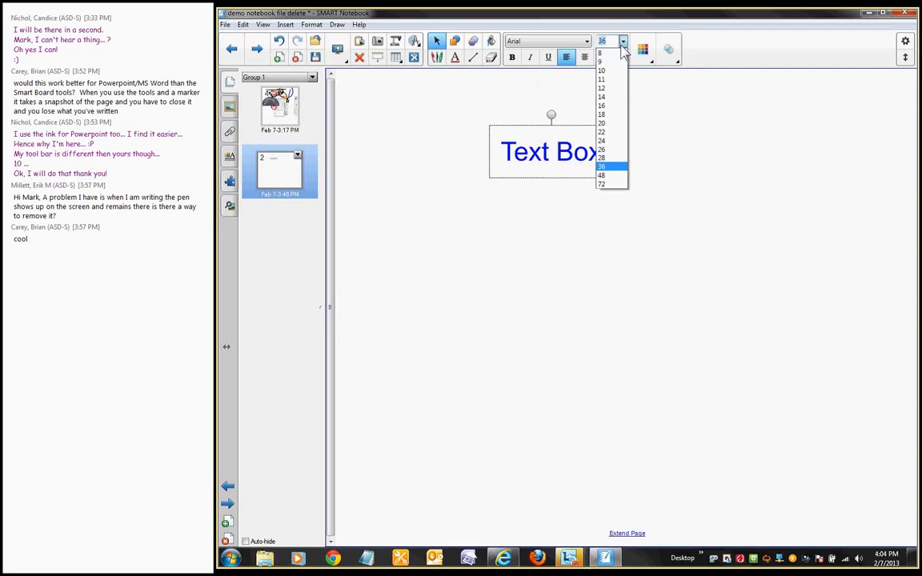
{"action": "left_click", "coordinate": [609, 185]}
{"action": "left_click", "coordinate": [645, 295]}
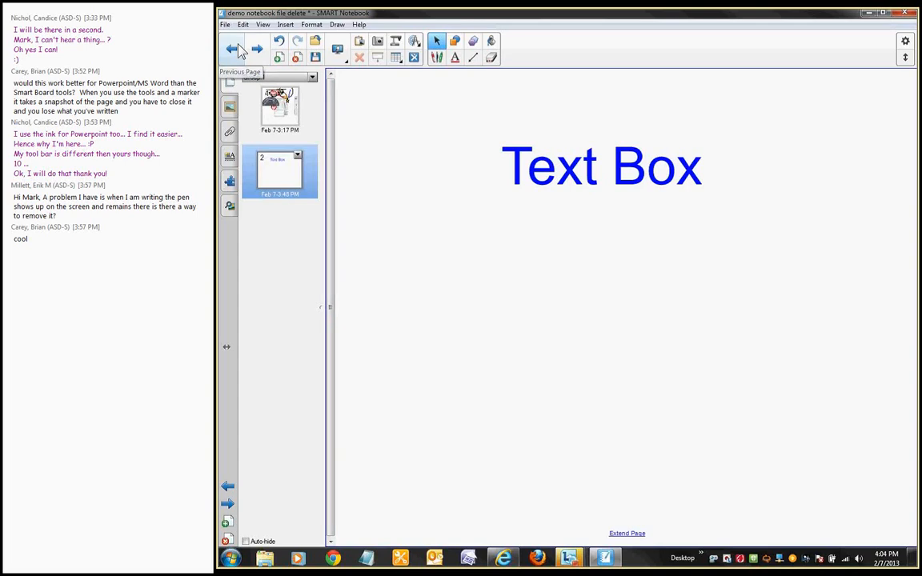
- Switch to Internet Explorer, maximize its window and load the presenter's personal website
{"action": "left_click", "coordinate": [504, 559]}
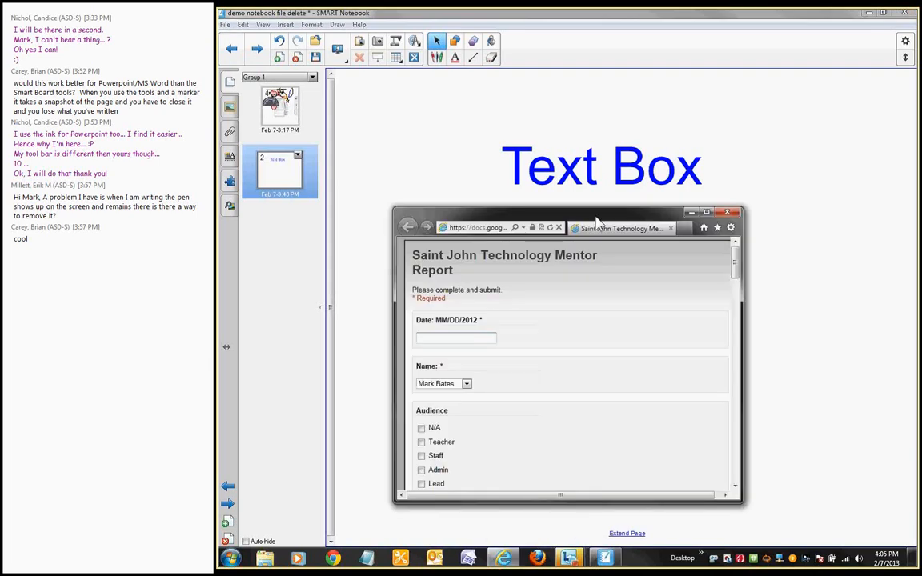
{"action": "left_click_drag", "start_coordinate": [596, 222], "coordinate": [604, 14]}
{"action": "left_click", "coordinate": [422, 29]}
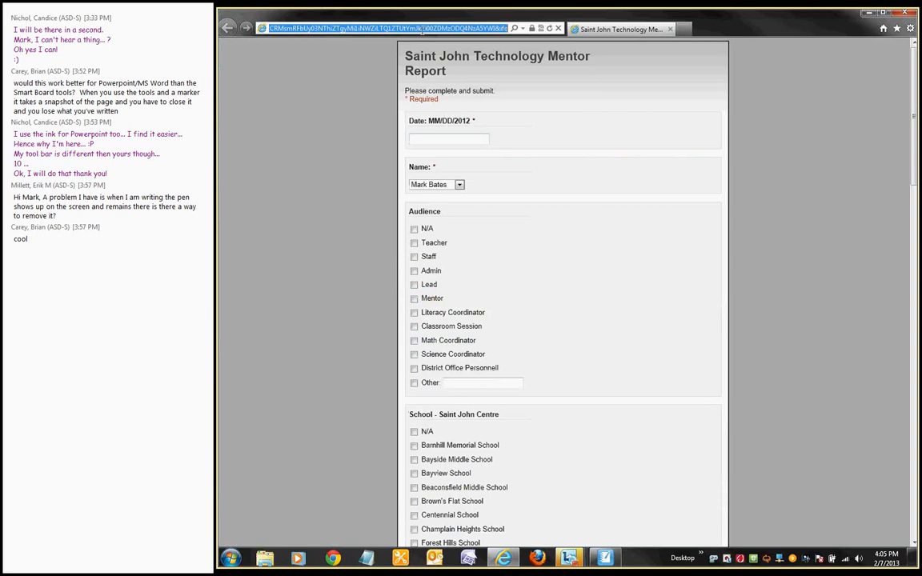
{"action": "type", "text": "www.markbates.ca/"}
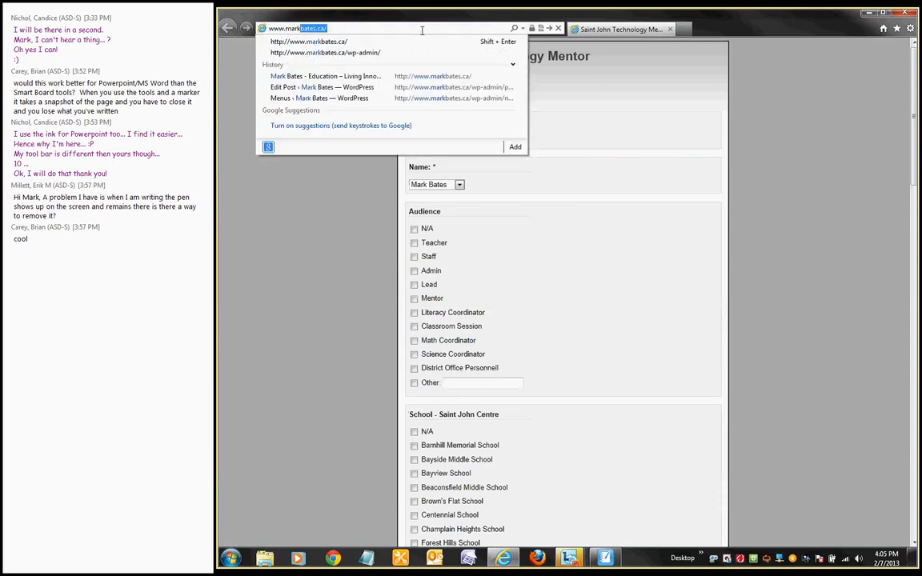
{"action": "key", "text": "Return"}
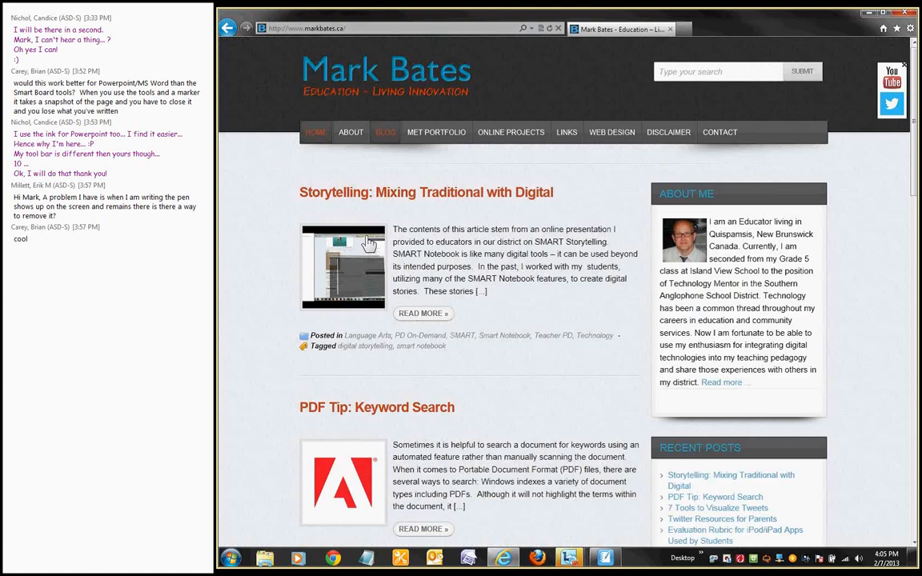
- Open the article "Storytelling: Mixing Traditional with Digital" and look through its live recording and student samples
{"action": "left_click", "coordinate": [502, 200]}
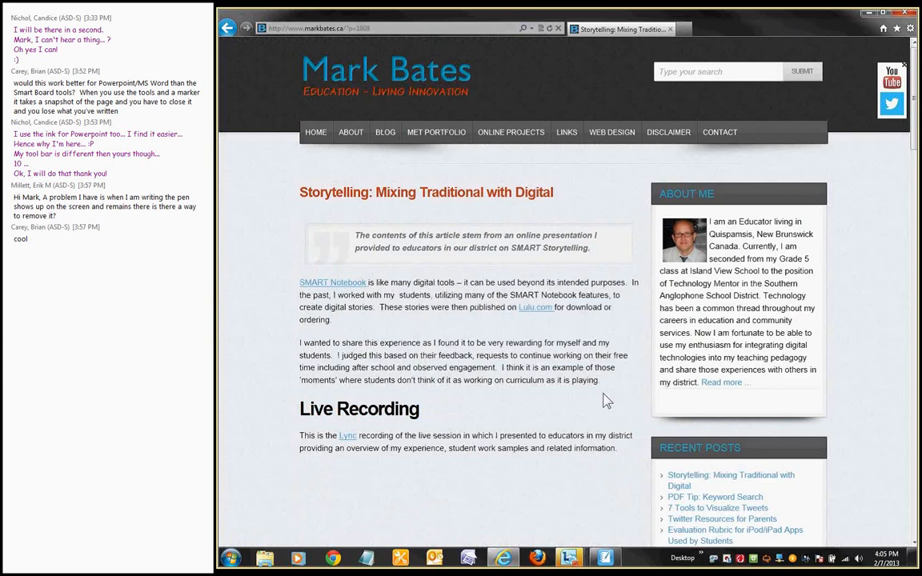
{"action": "scroll", "coordinate": [606, 401], "scroll_direction": "down", "scroll_amount": 1}
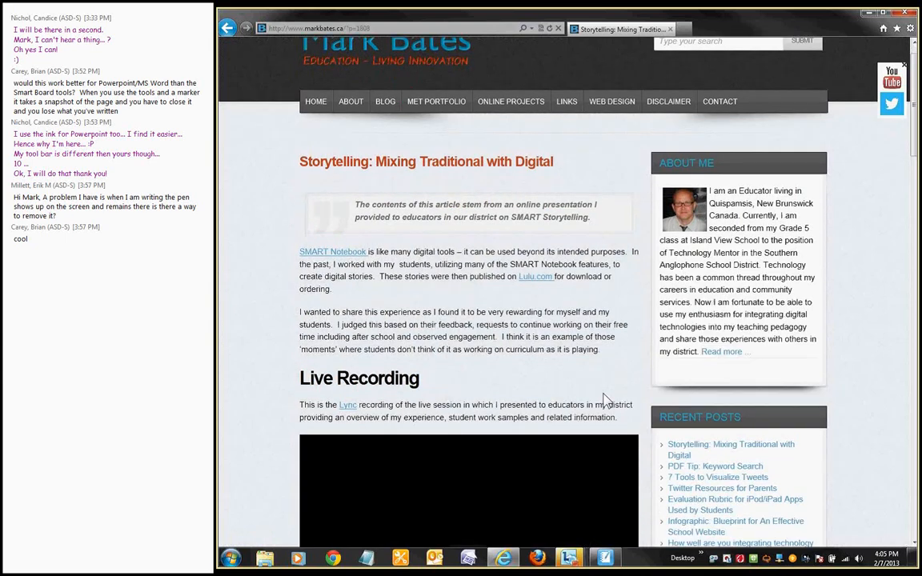
{"action": "scroll", "coordinate": [606, 401], "scroll_direction": "down", "scroll_amount": 3}
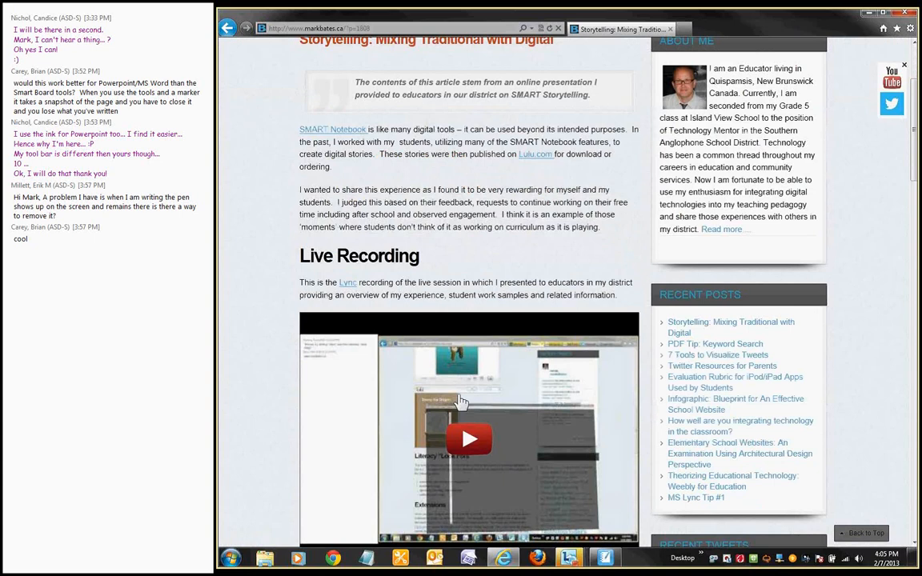
{"action": "scroll", "coordinate": [262, 404], "scroll_direction": "down", "scroll_amount": 2}
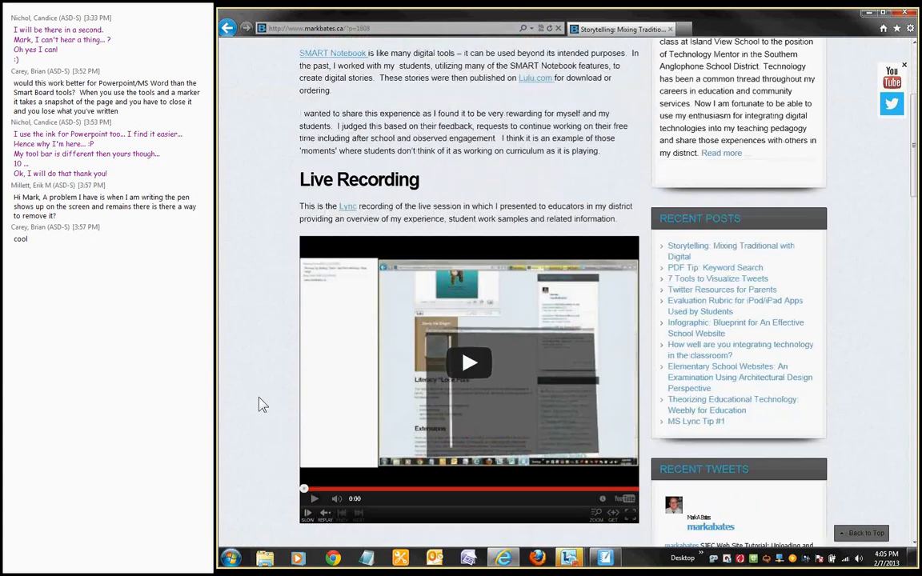
{"action": "scroll", "coordinate": [263, 404], "scroll_direction": "down", "scroll_amount": 6}
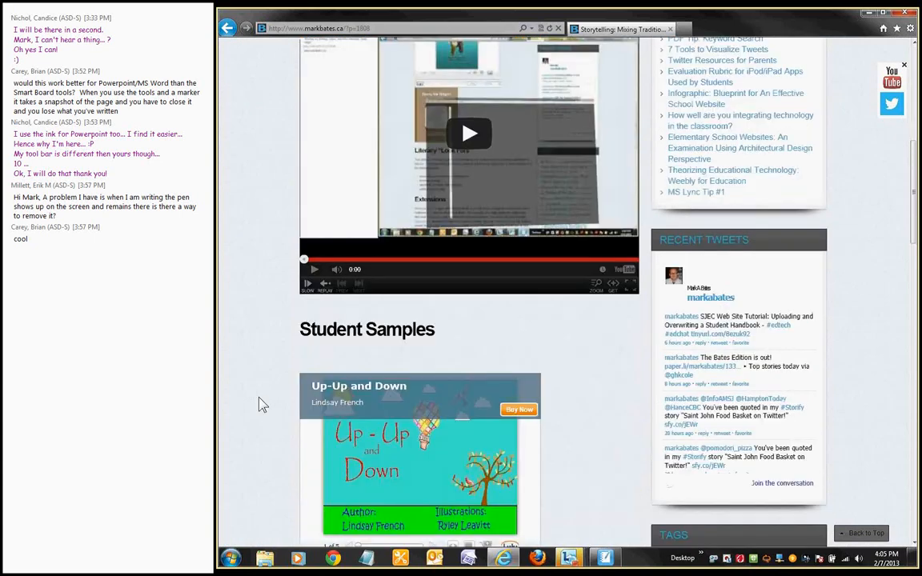
{"action": "scroll", "coordinate": [263, 404], "scroll_direction": "down", "scroll_amount": 12}
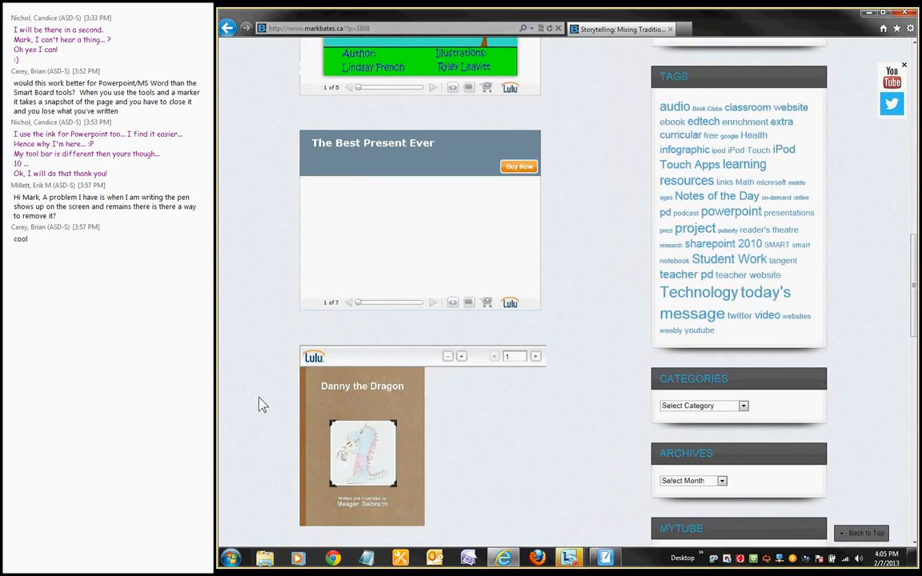
- Look through the article's Literacy "Look Fors", Extensions and Helpful Links sections, and return to the SMART Notebook file
{"action": "scroll", "coordinate": [263, 404], "scroll_direction": "down", "scroll_amount": 10}
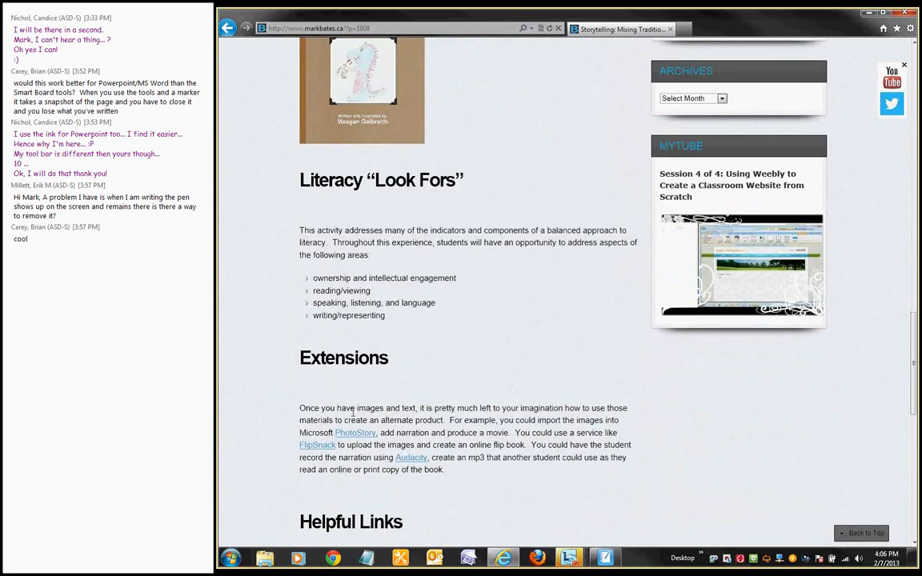
{"action": "scroll", "coordinate": [352, 412], "scroll_direction": "down", "scroll_amount": 6}
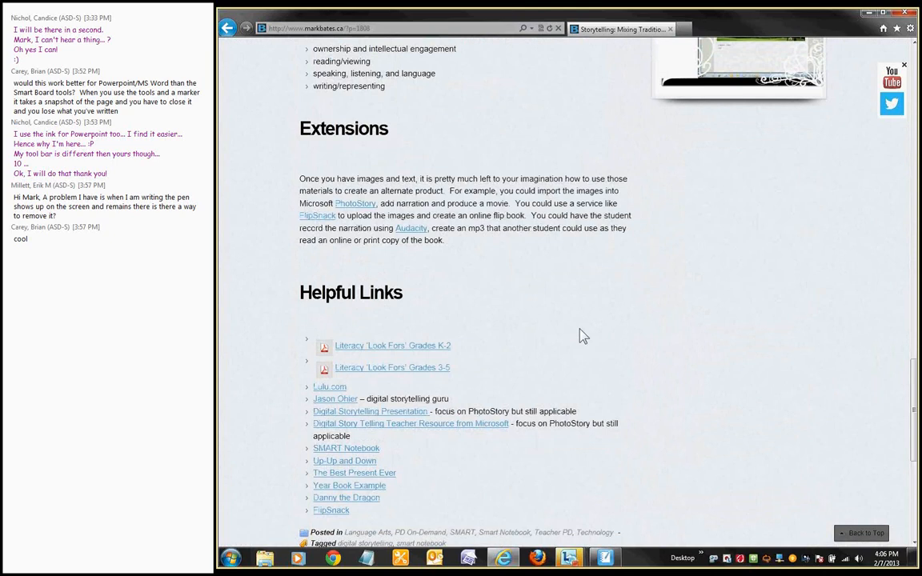
{"action": "scroll", "coordinate": [583, 336], "scroll_direction": "up", "scroll_amount": 10}
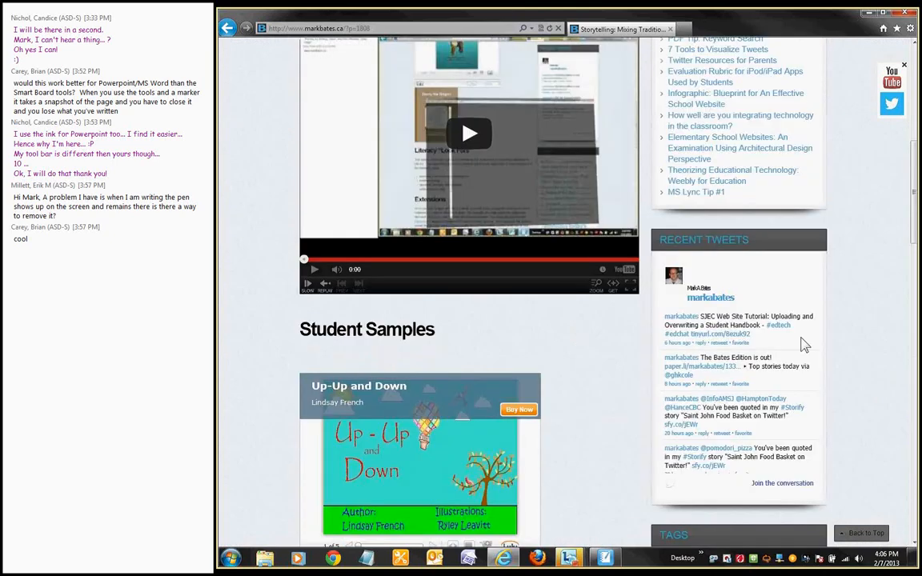
{"action": "scroll", "coordinate": [804, 344], "scroll_direction": "up", "scroll_amount": 1}
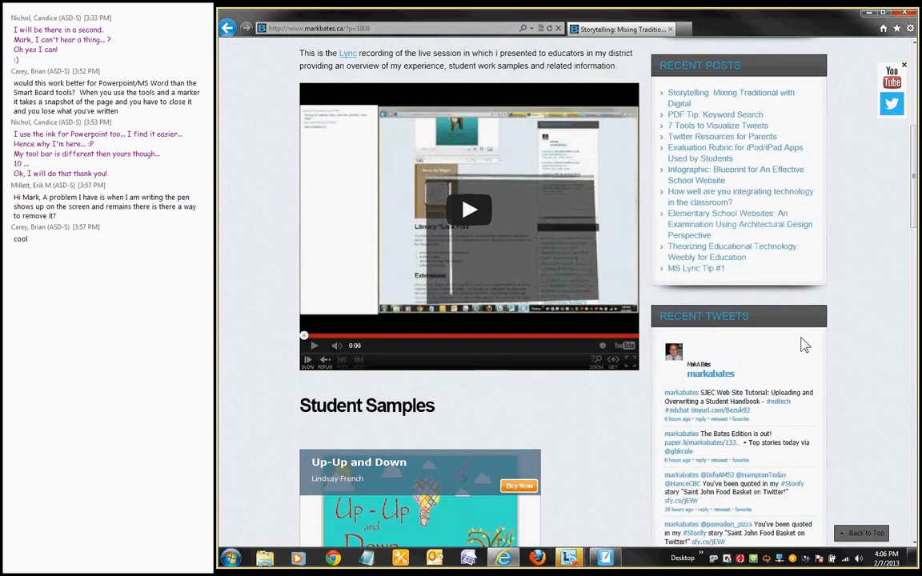
{"action": "scroll", "coordinate": [804, 344], "scroll_direction": "up", "scroll_amount": 1}
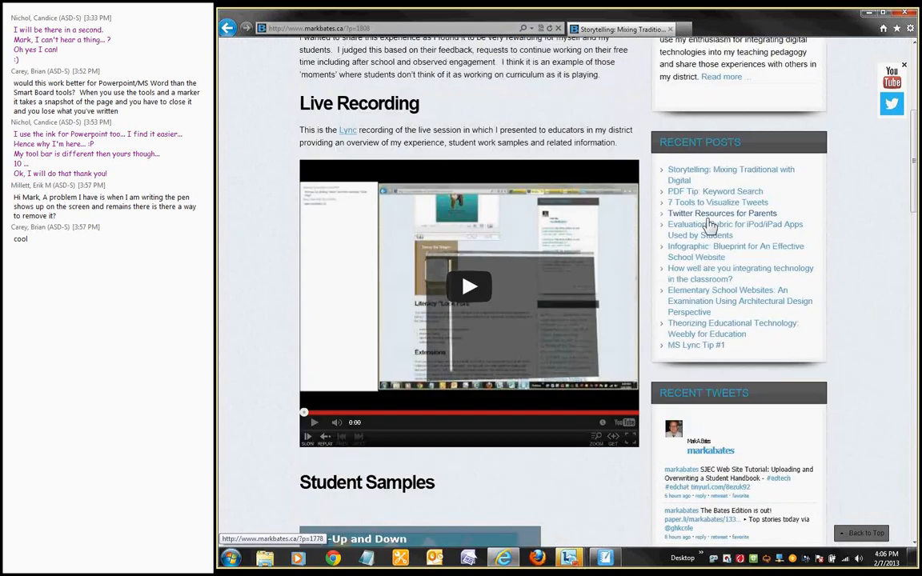
{"action": "scroll", "coordinate": [709, 226], "scroll_direction": "up", "scroll_amount": 4}
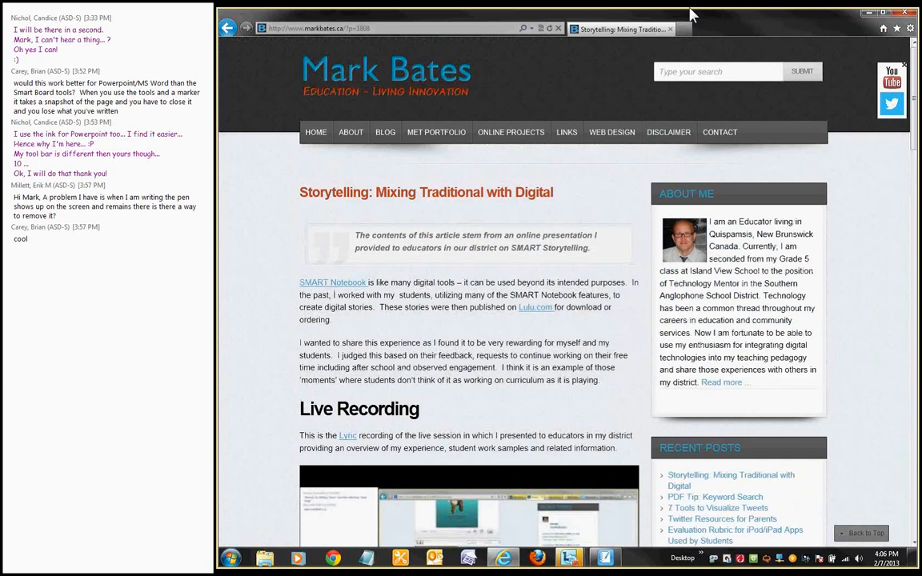
{"action": "left_click", "coordinate": [869, 13]}
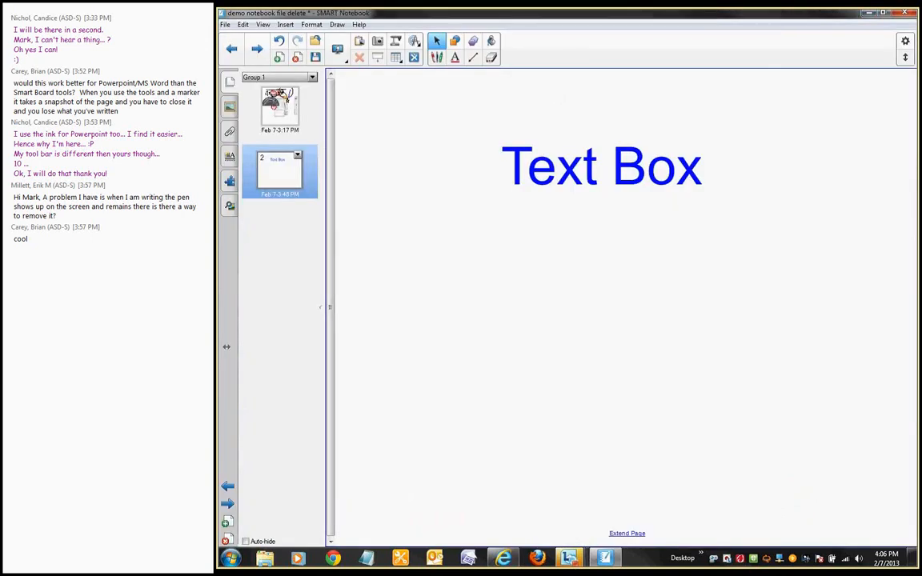
- Open the classic Gallery and look over its content categories, including SMART Notebook Gallery 2.0 Beta Feedback
{"action": "left_click", "coordinate": [229, 109]}
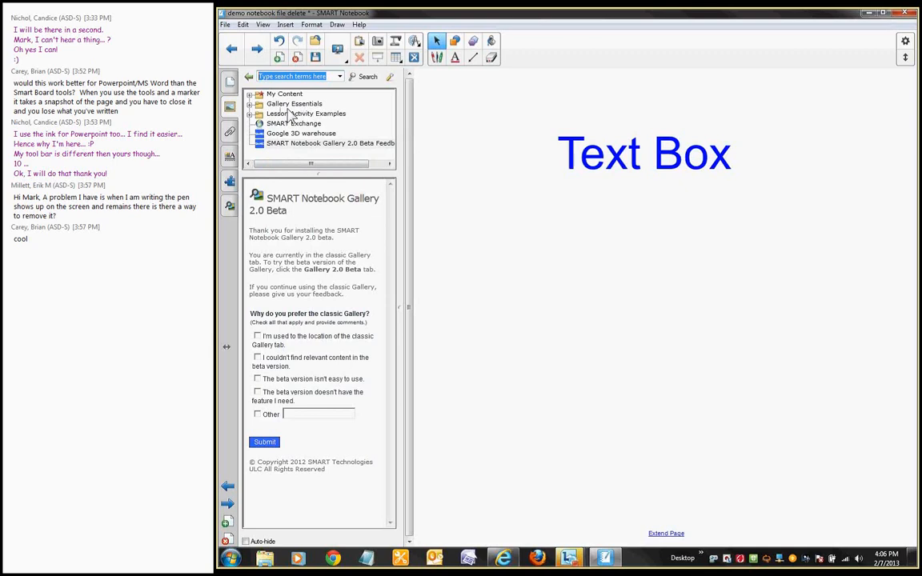
{"action": "left_click", "coordinate": [290, 152]}
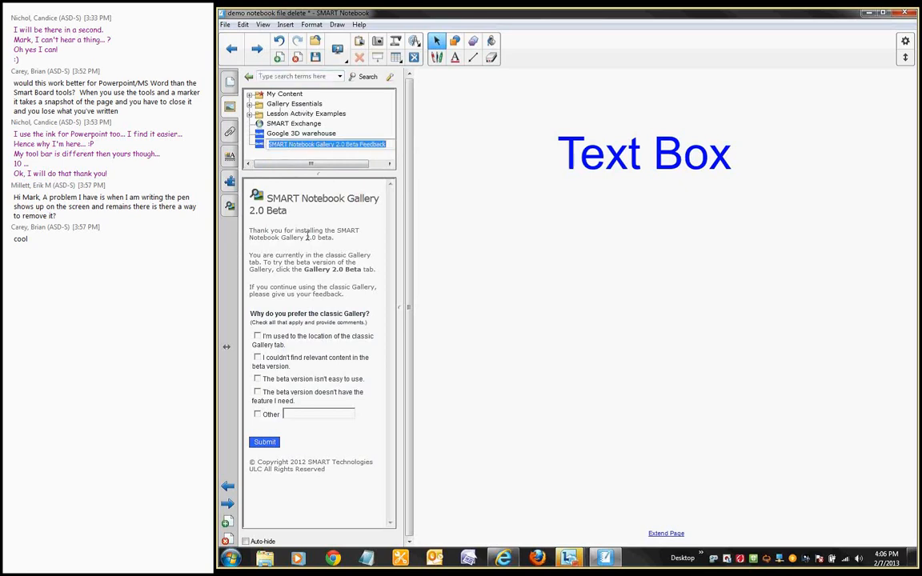
{"action": "left_click", "coordinate": [261, 145]}
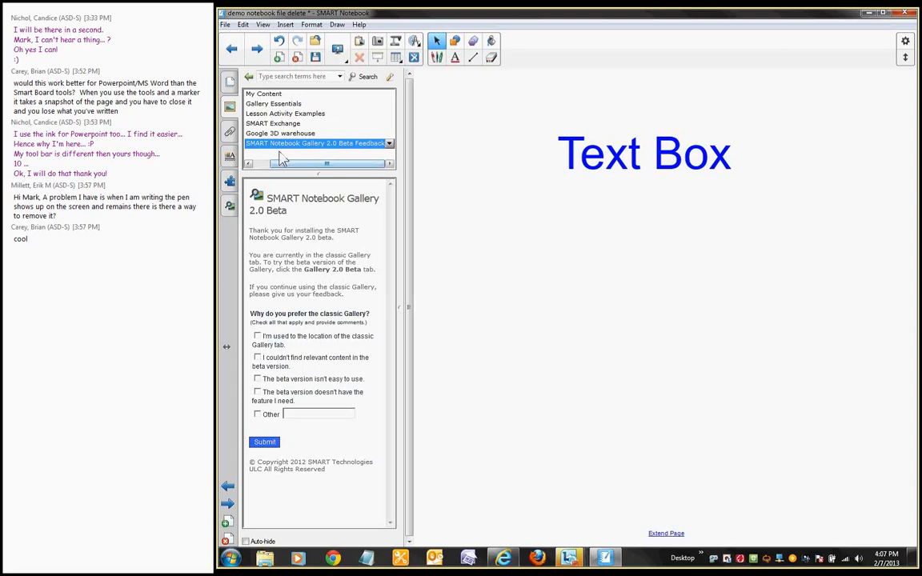
{"action": "left_click", "coordinate": [258, 165]}
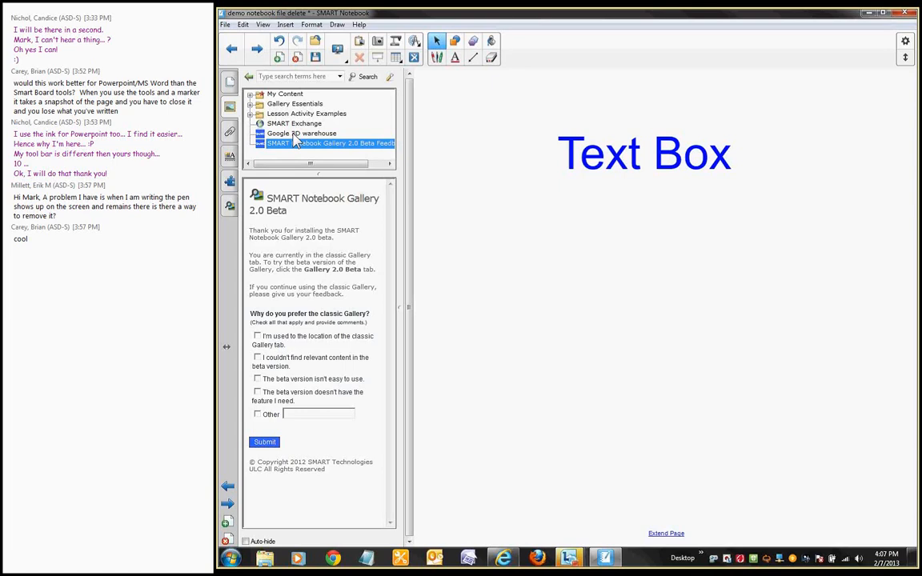
- Place the Acoustic guitar and the aluminium extraction animation from Gallery Essentials' Interactive and Multimedia items on the page, and start the animation
{"action": "left_click", "coordinate": [255, 106]}
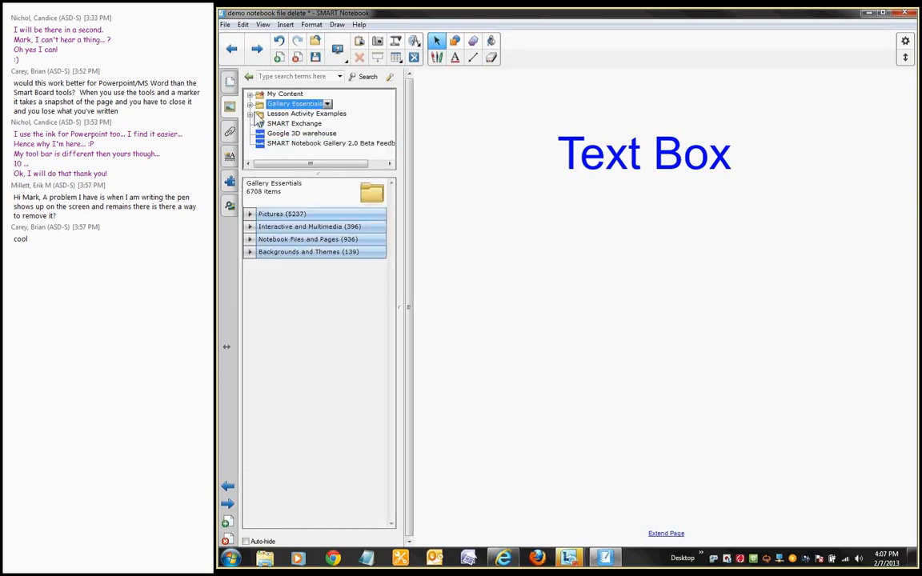
{"action": "left_click", "coordinate": [258, 229]}
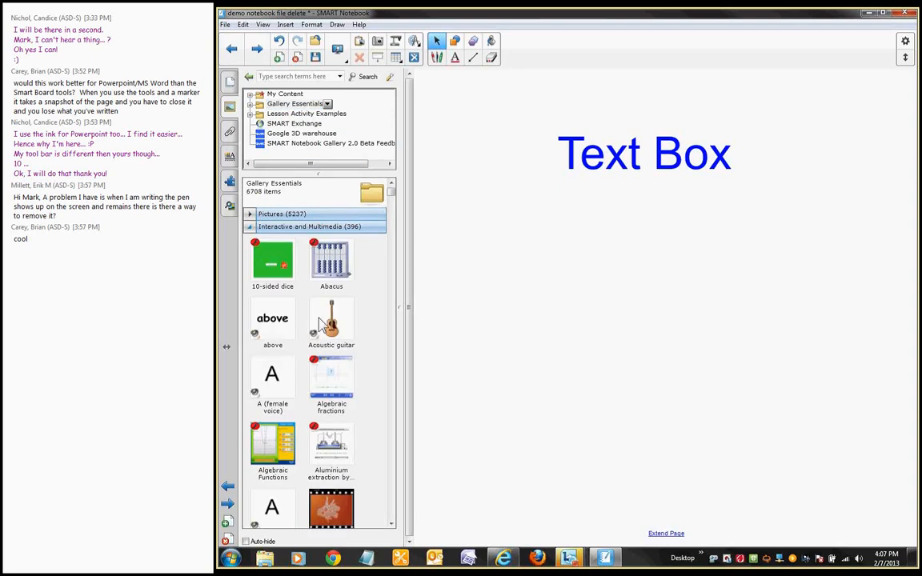
{"action": "left_click_drag", "start_coordinate": [320, 322], "coordinate": [502, 280]}
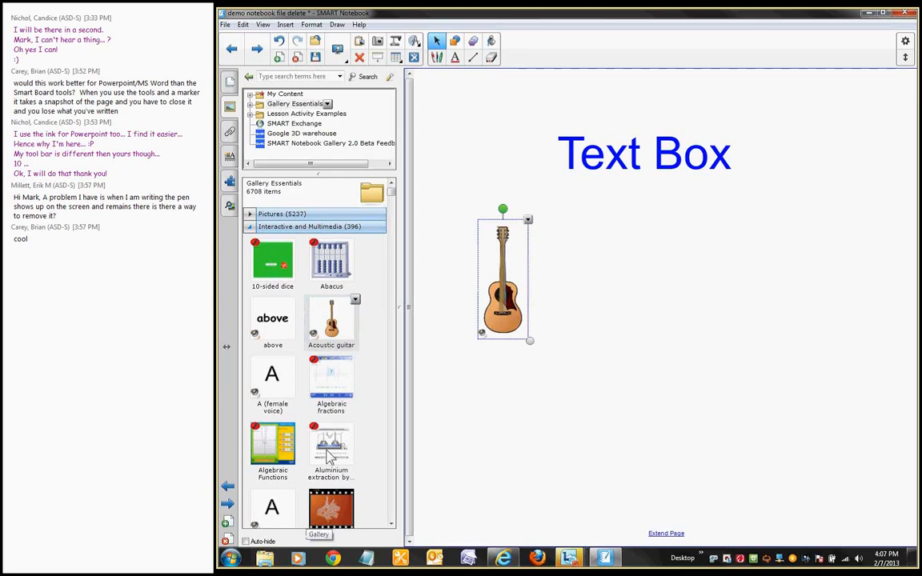
{"action": "left_click_drag", "start_coordinate": [331, 446], "coordinate": [709, 349]}
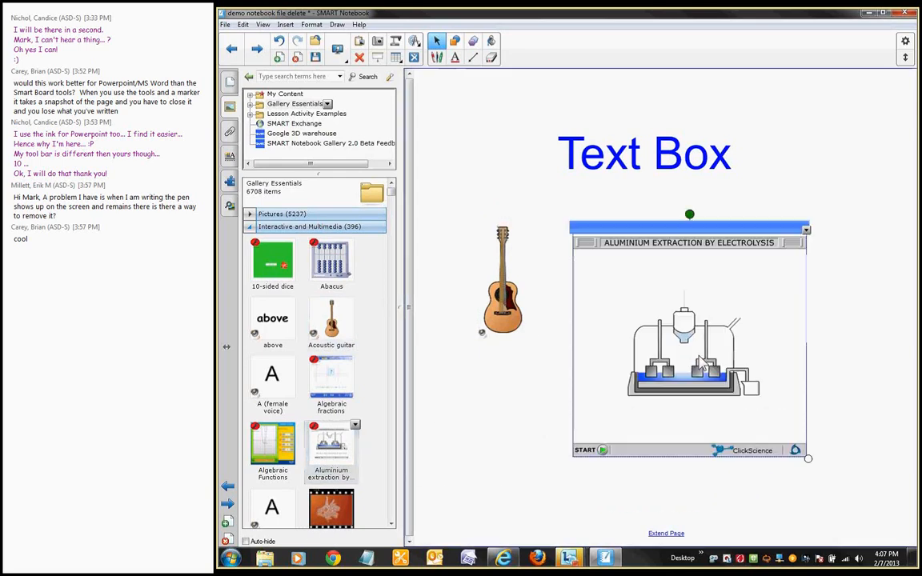
{"action": "left_click", "coordinate": [602, 450]}
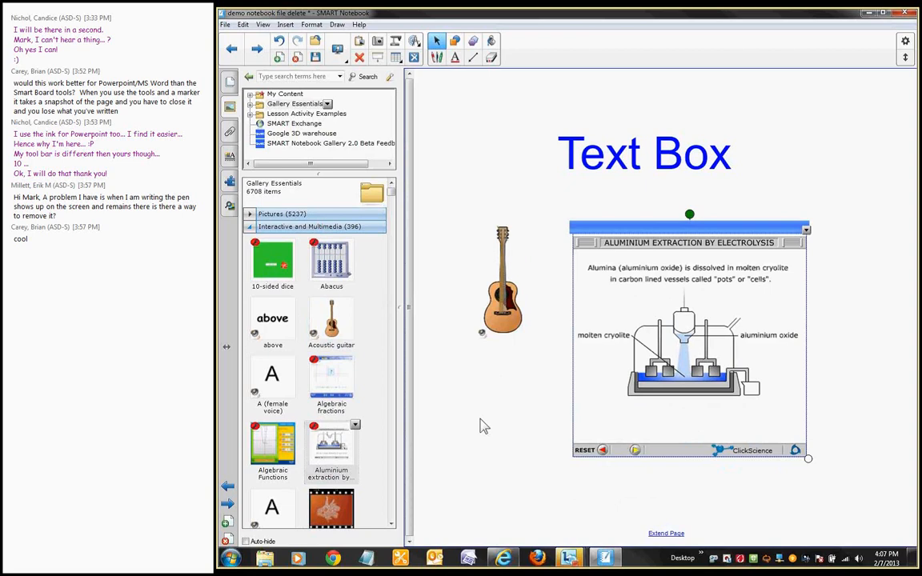
{"action": "left_click", "coordinate": [230, 133]}
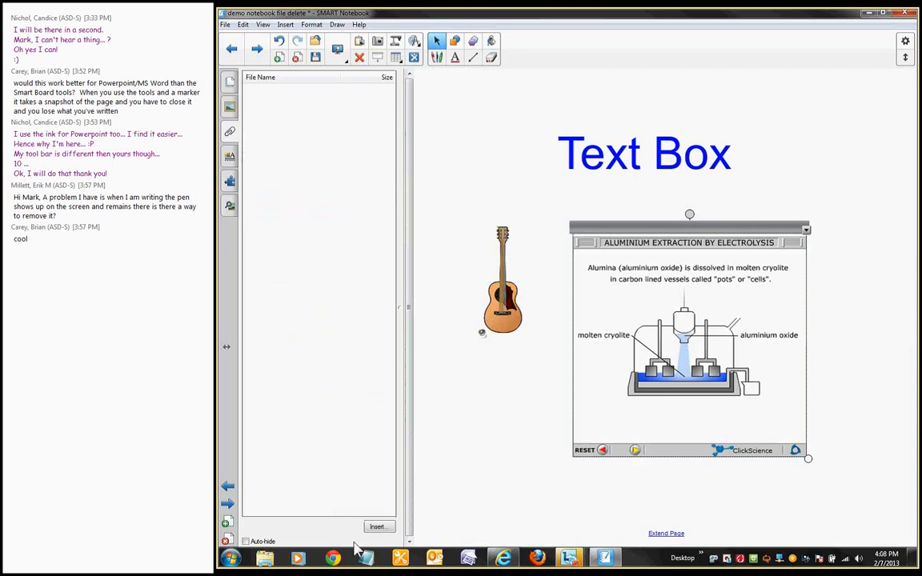
{"action": "left_click", "coordinate": [377, 529]}
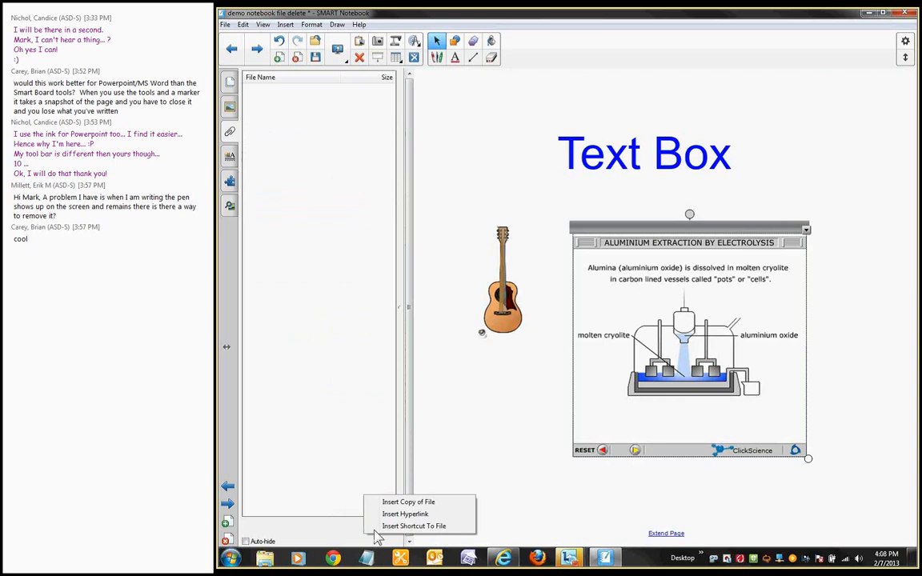
{"action": "left_click", "coordinate": [393, 514]}
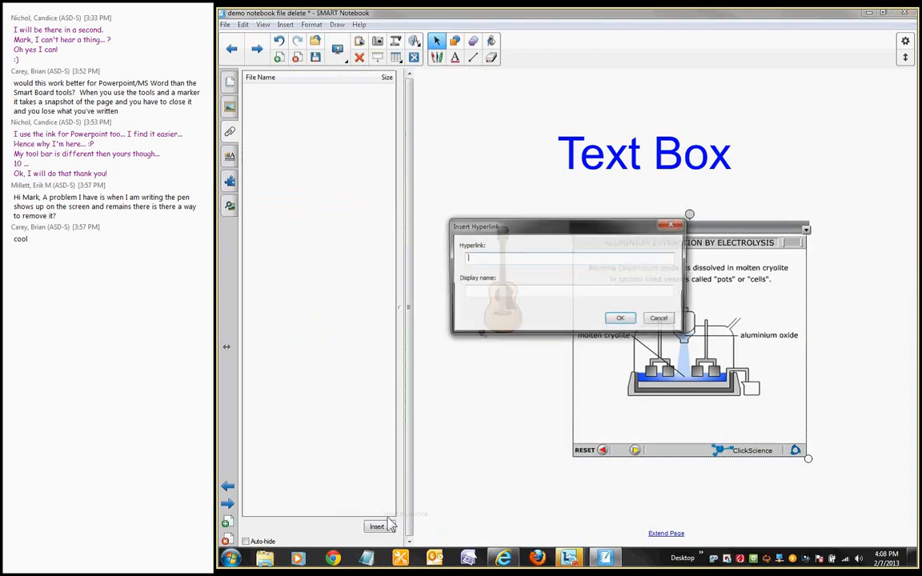
{"action": "type", "text": "http://"}
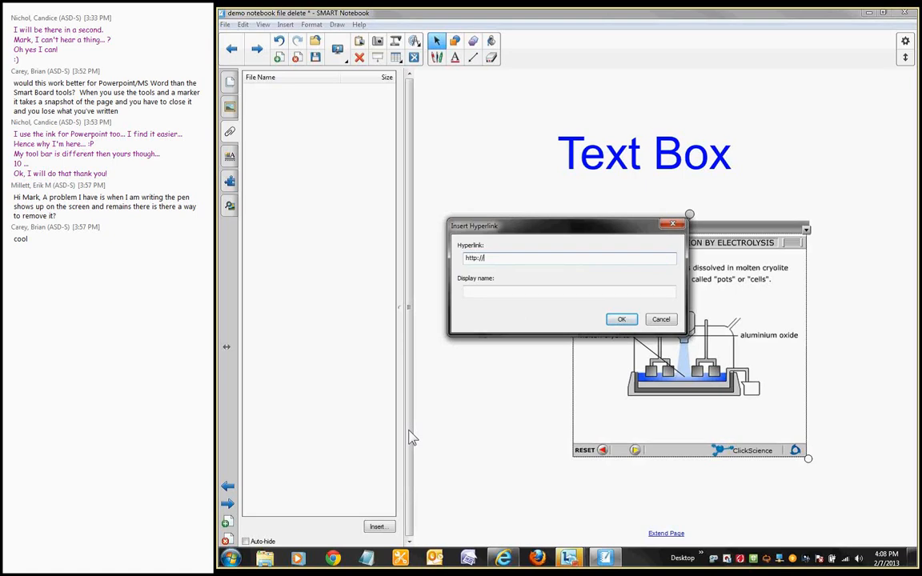
{"action": "type", "text": "www.ggo"}
{"action": "key", "text": "BackSpace"}
{"action": "key", "text": "BackSpace"}
{"action": "type", "text": "o"}
{"action": "type", "text": "ogle.com"}
{"action": "type", "text": "G"}
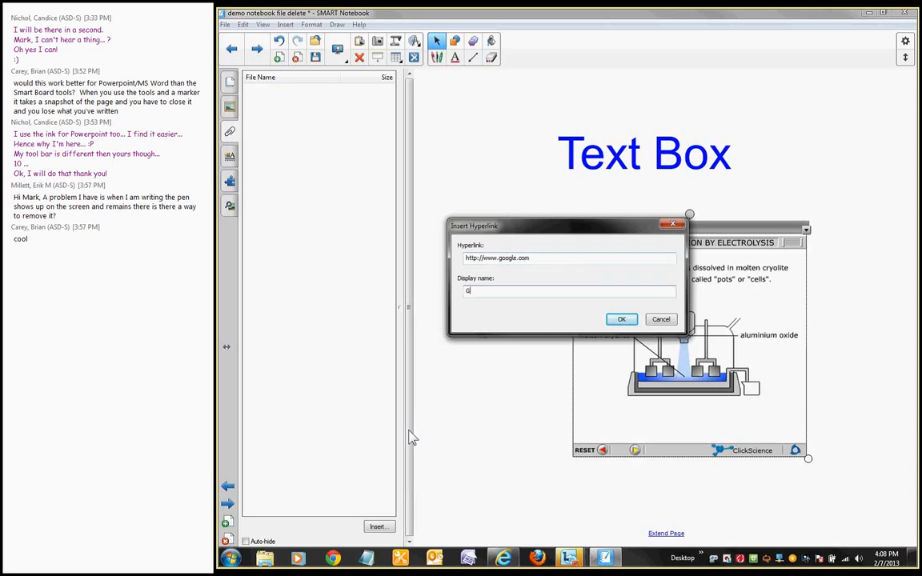
{"action": "type", "text": "oogle Home Page"}
{"action": "left_click", "coordinate": [621, 319]}
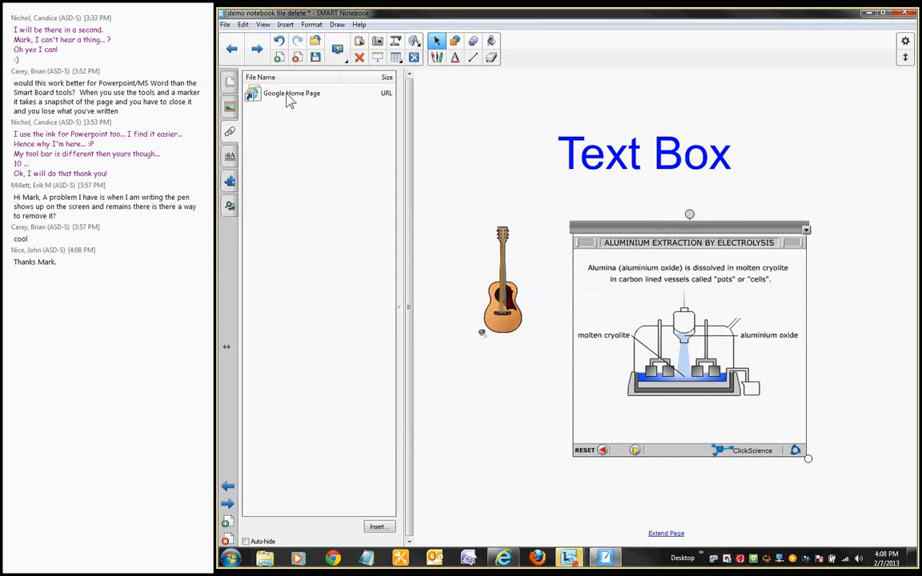
- Open the attached Google Home Page link in the browser, and return to SMART Notebook to show the attachment insert options
{"action": "double_click", "coordinate": [290, 99]}
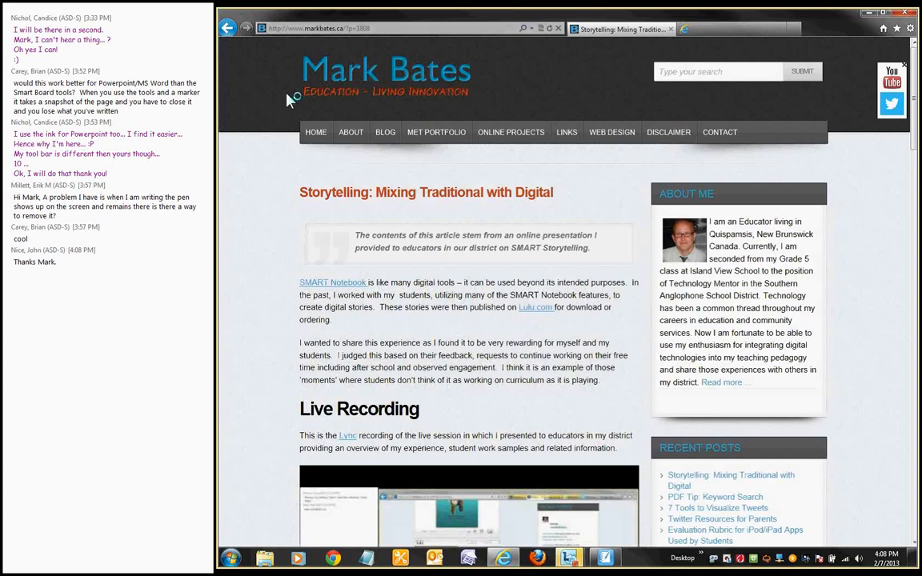
{"action": "left_click", "coordinate": [866, 13]}
{"action": "left_click", "coordinate": [404, 541]}
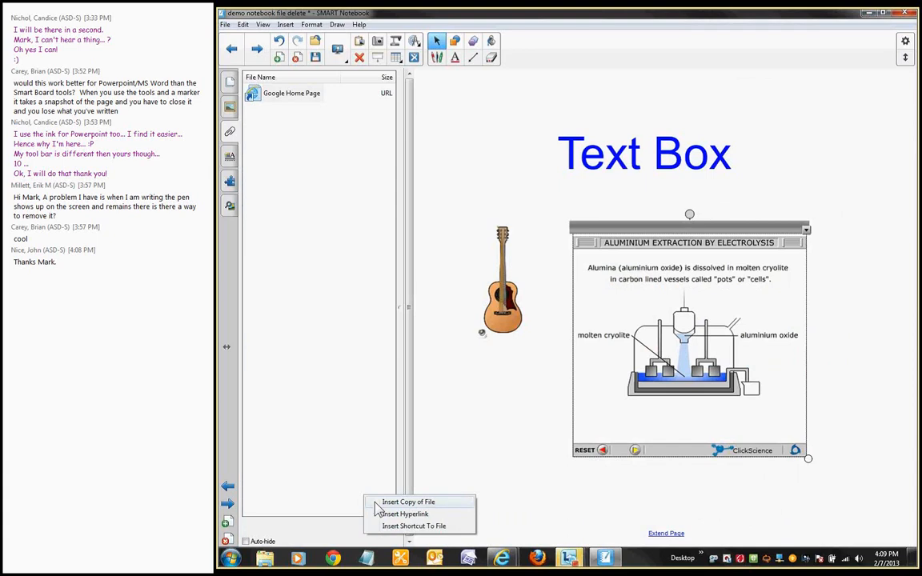
{"action": "left_click", "coordinate": [445, 148]}
- Show the page's fill effects and the "Text Box" object's Text Style, Object Animation and Page Recording properties
{"action": "left_click", "coordinate": [230, 158]}
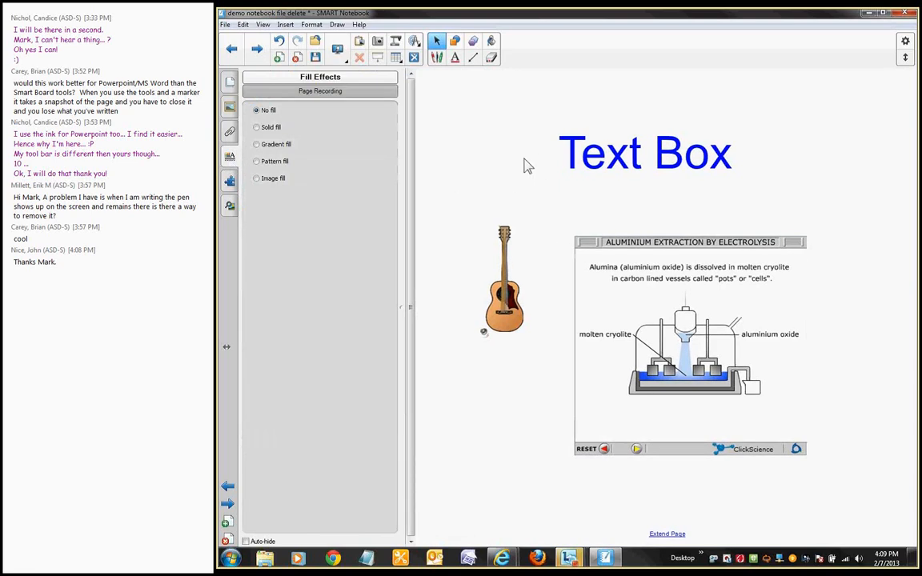
{"action": "left_click", "coordinate": [602, 159]}
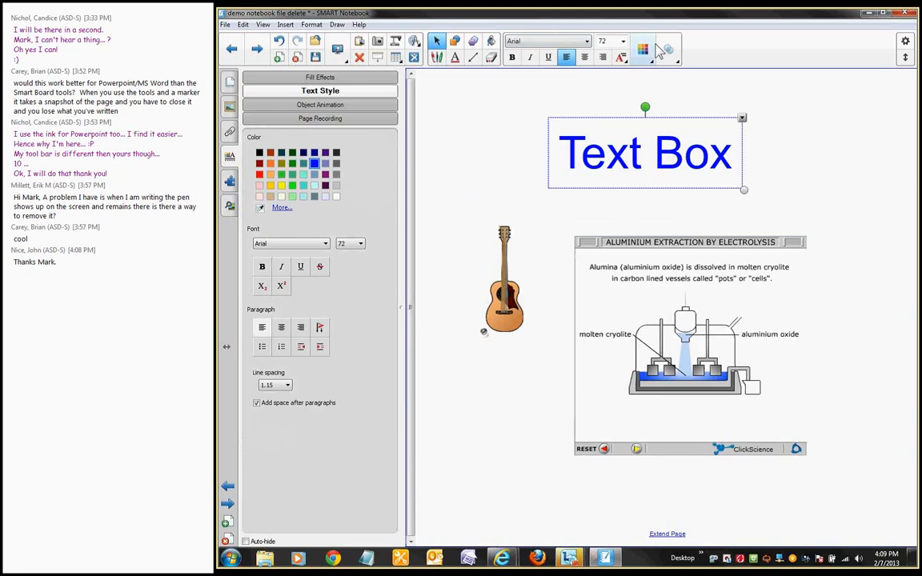
{"action": "left_click", "coordinate": [342, 108]}
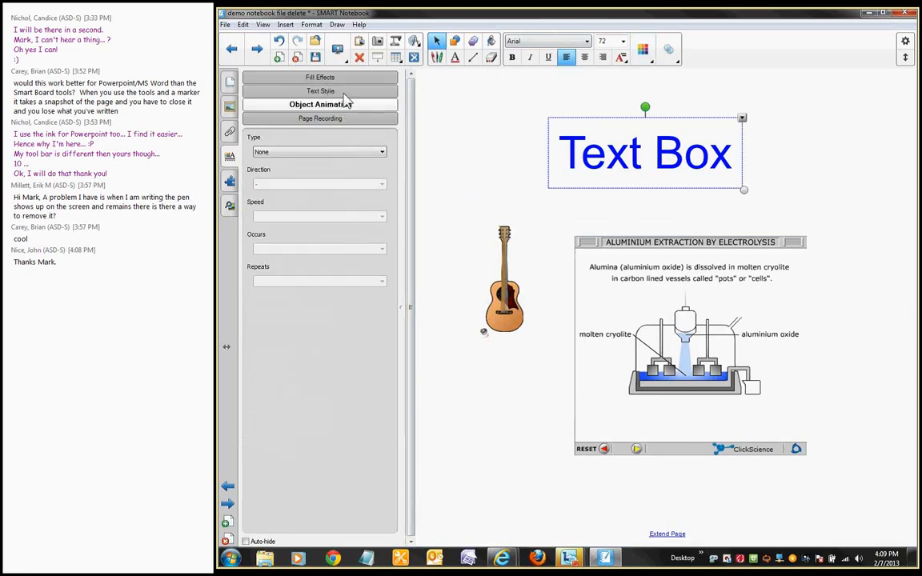
{"action": "left_click", "coordinate": [349, 120]}
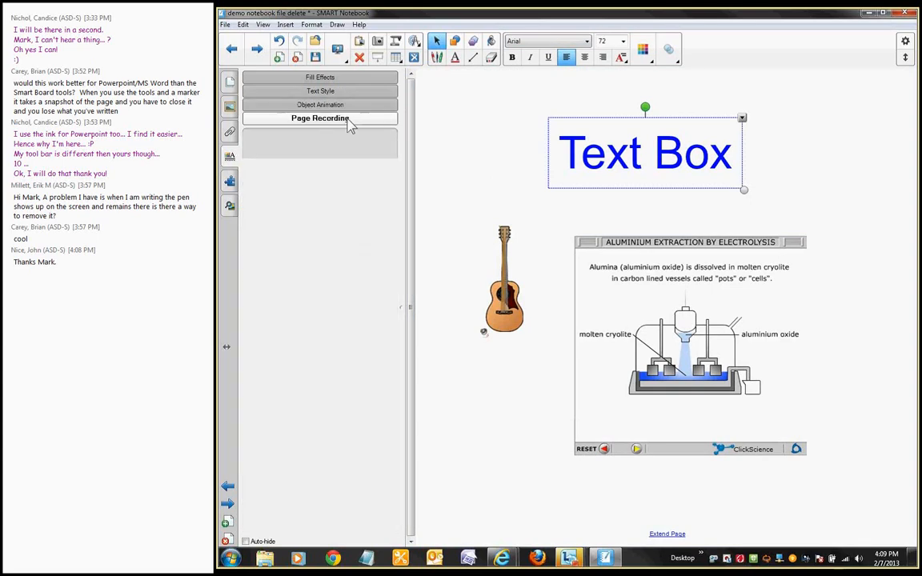
- Show the Add-ons and the Gallery 2.0 Beta content, and accept the Lync contact notification with its default settings
{"action": "left_click", "coordinate": [228, 184]}
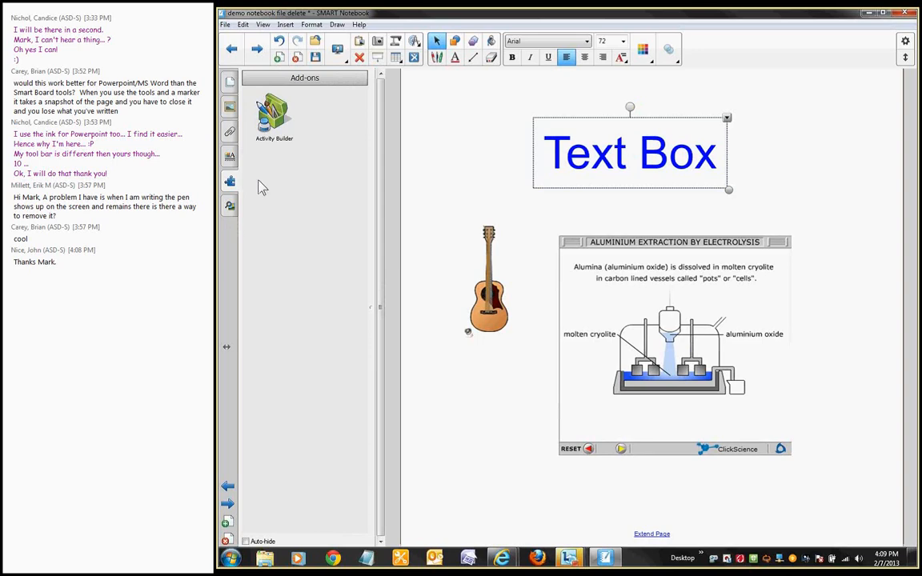
{"action": "left_click", "coordinate": [229, 206]}
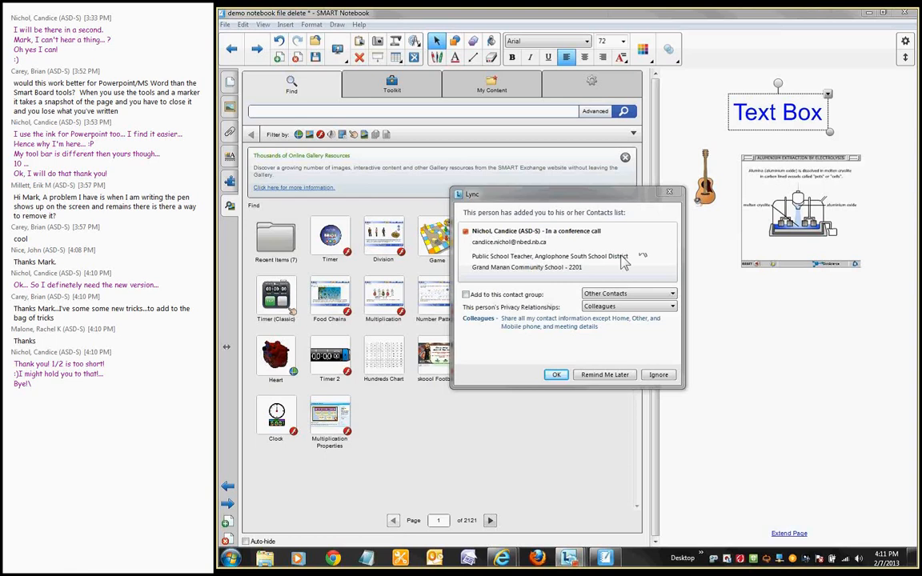
{"action": "left_click", "coordinate": [560, 374]}
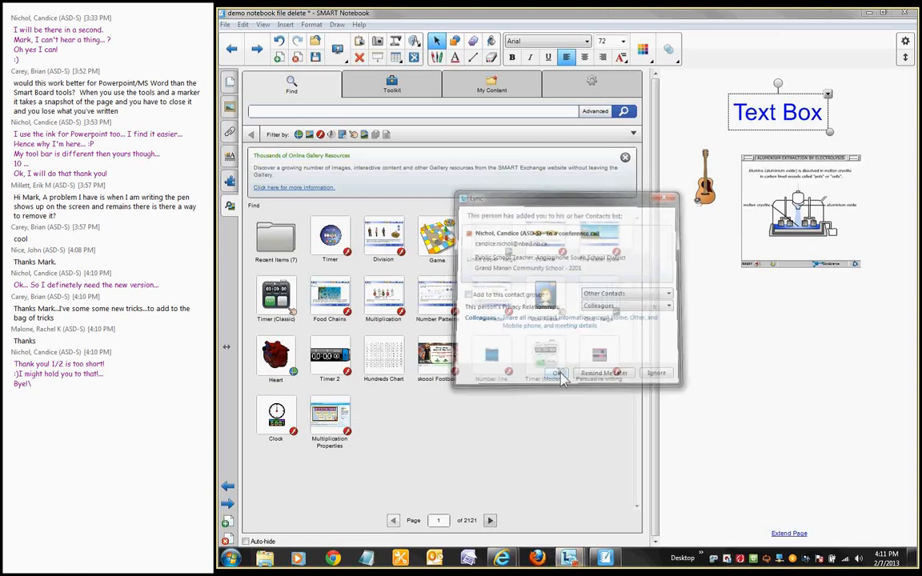